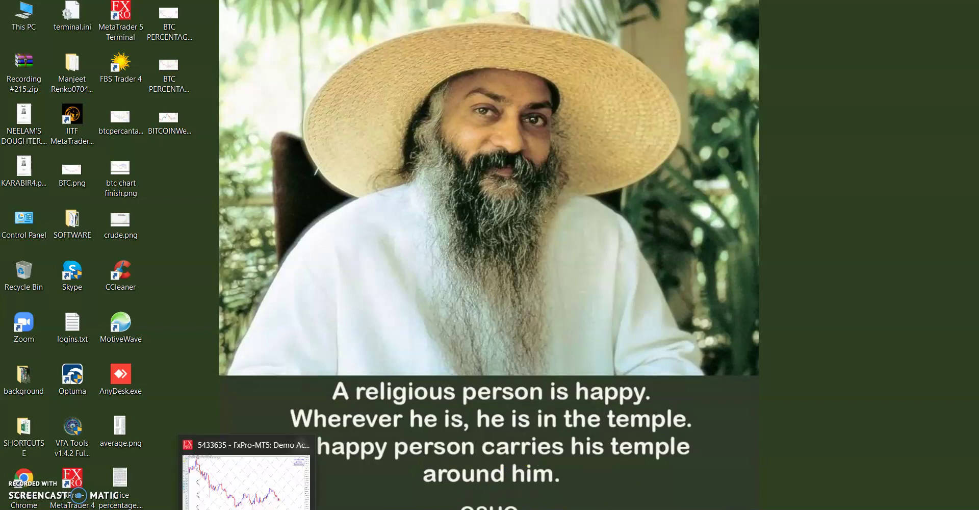
Bring the FxPro-MT5 BITCOIN,Daily chart with its red and blue Gann grid to the front.
{"action": "left_click", "coordinate": [247, 505]}
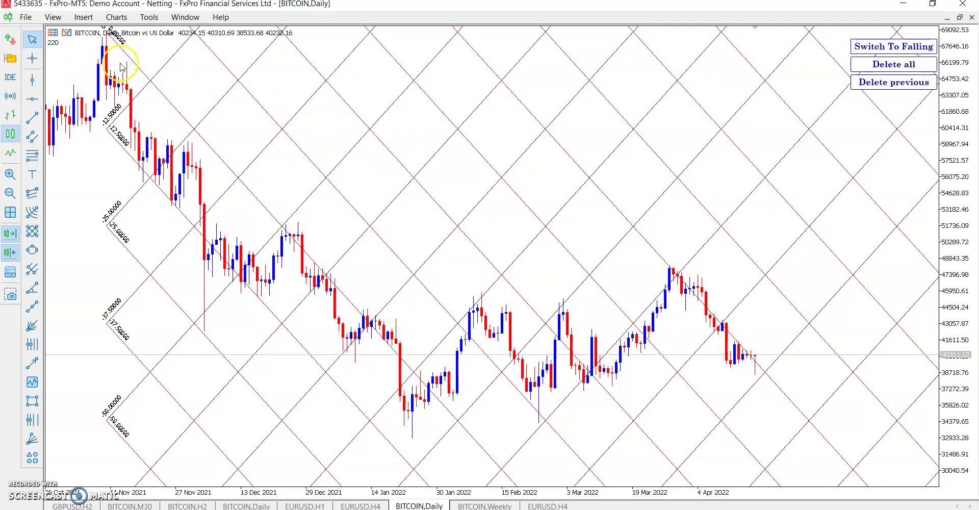
{"action": "right_click", "coordinate": [592, 85]}
{"action": "left_click", "coordinate": [636, 150]}
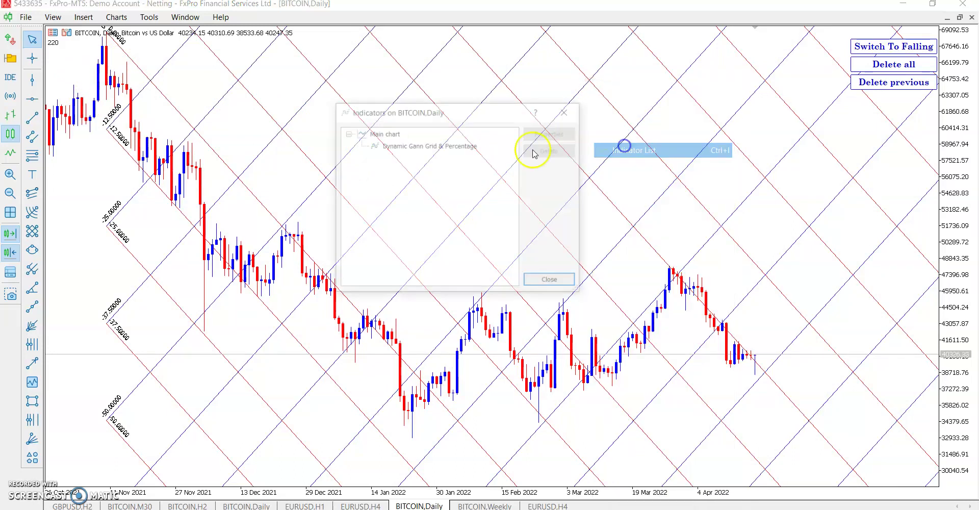
{"action": "double_click", "coordinate": [440, 149]}
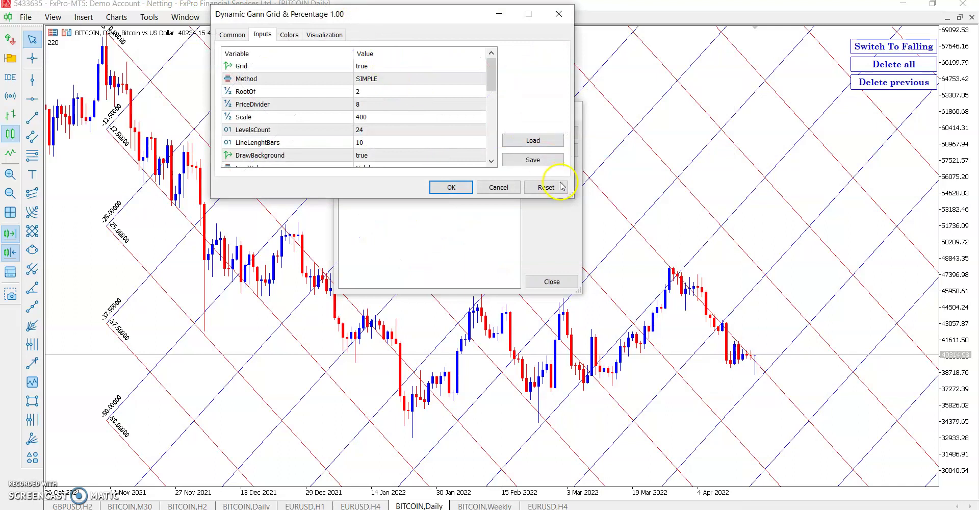
{"action": "left_click", "coordinate": [572, 200]}
{"action": "left_click", "coordinate": [573, 198]}
{"action": "left_click", "coordinate": [574, 183]}
{"action": "left_click_drag", "start_coordinate": [571, 200], "coordinate": [586, 363]}
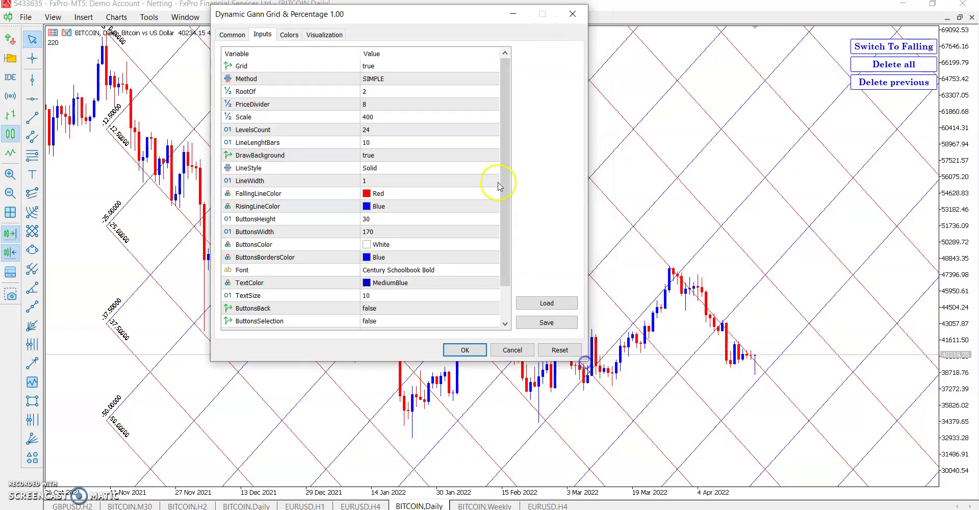
{"action": "left_click", "coordinate": [392, 68]}
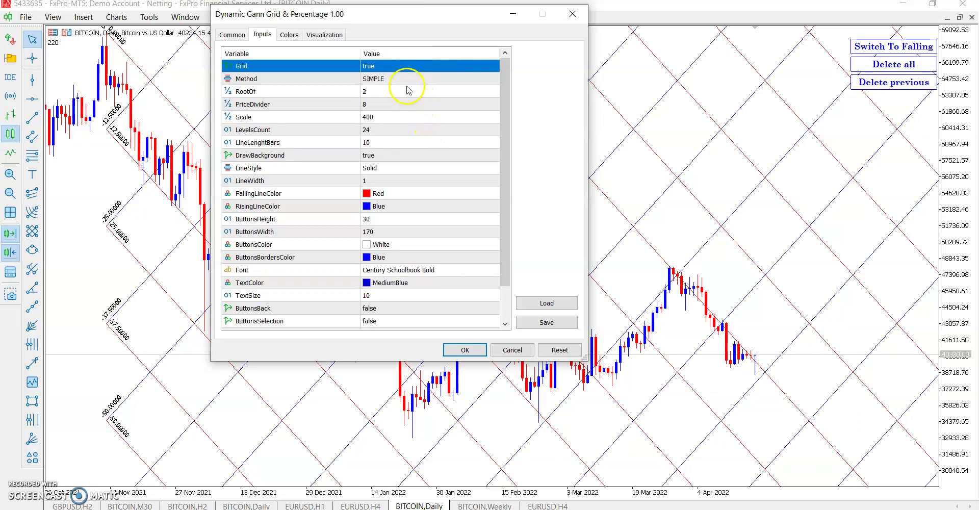
{"action": "left_click", "coordinate": [393, 67]}
{"action": "left_click", "coordinate": [394, 105]}
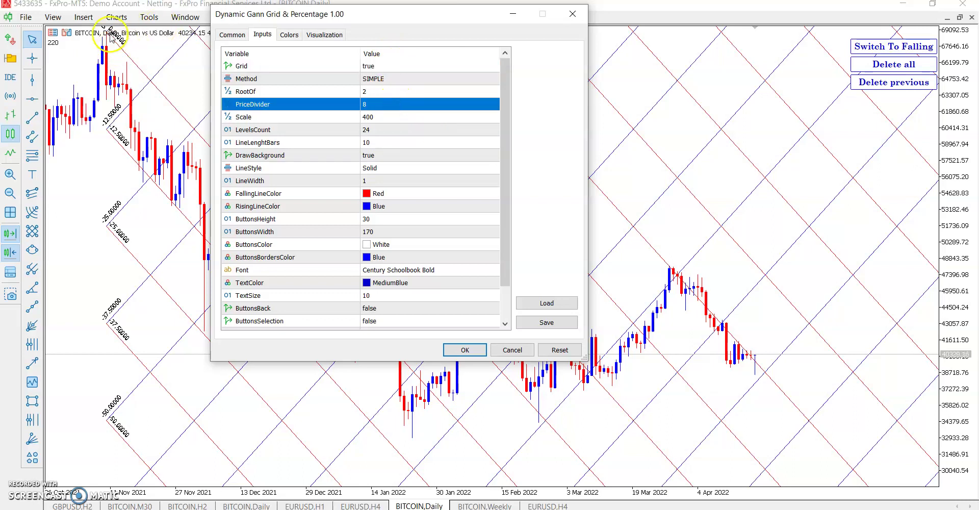
{"action": "double_click", "coordinate": [397, 117]}
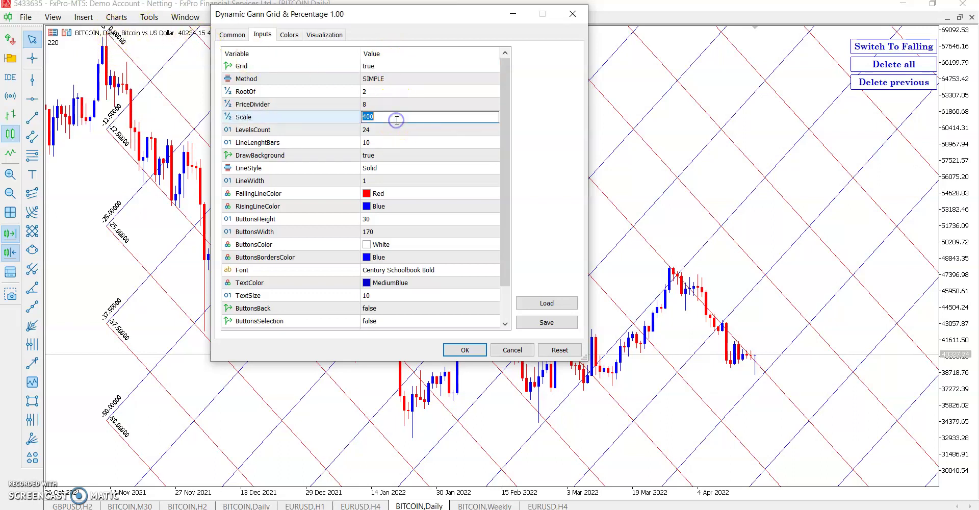
{"action": "left_click", "coordinate": [396, 120]}
{"action": "left_click", "coordinate": [380, 103]}
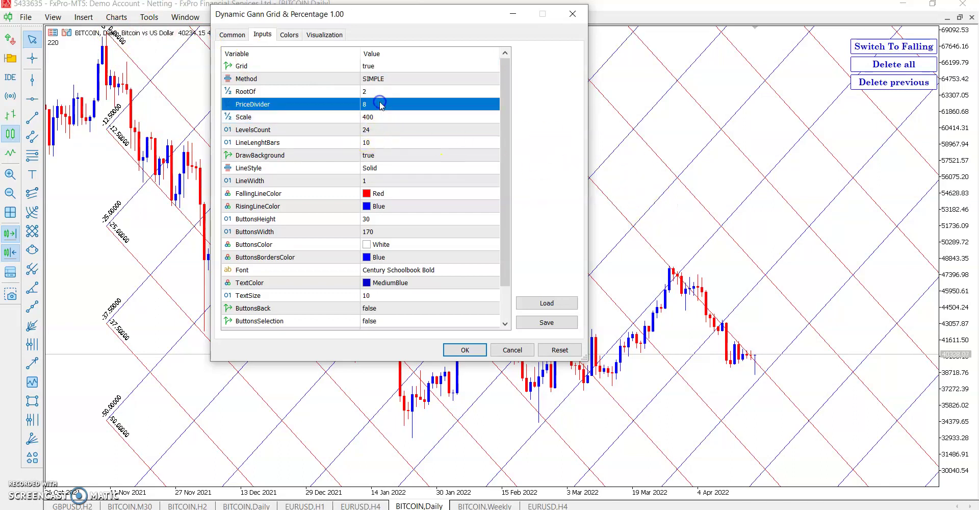
{"action": "left_click", "coordinate": [380, 104]}
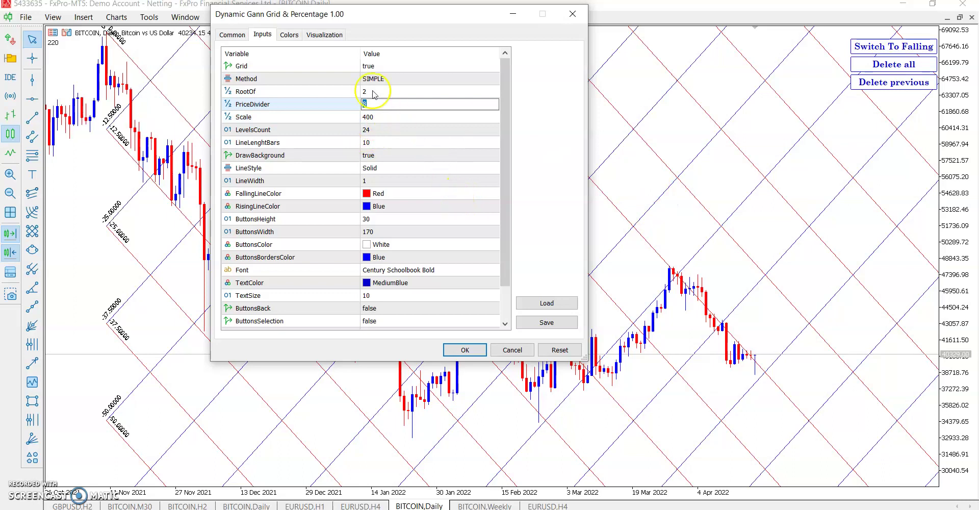
{"action": "left_click", "coordinate": [387, 102]}
{"action": "left_click", "coordinate": [468, 352]}
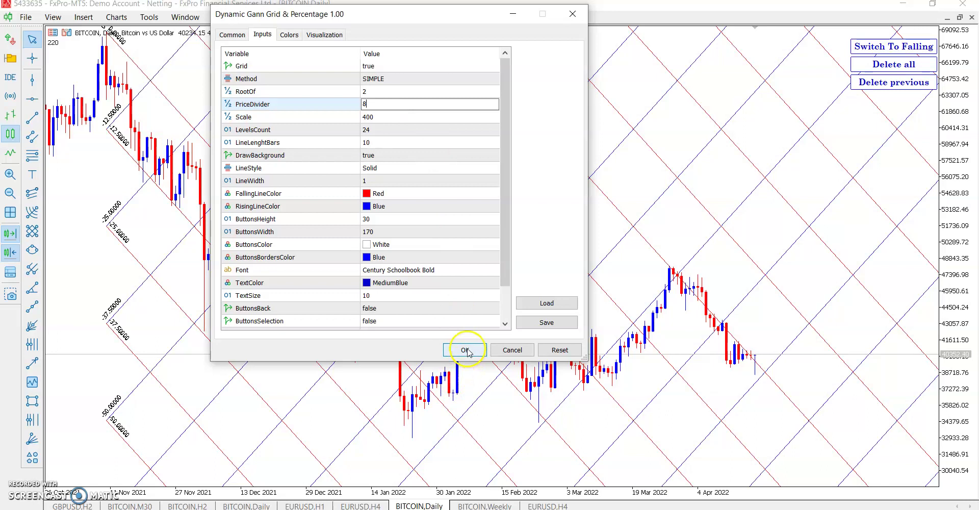
{"action": "left_click", "coordinate": [465, 349]}
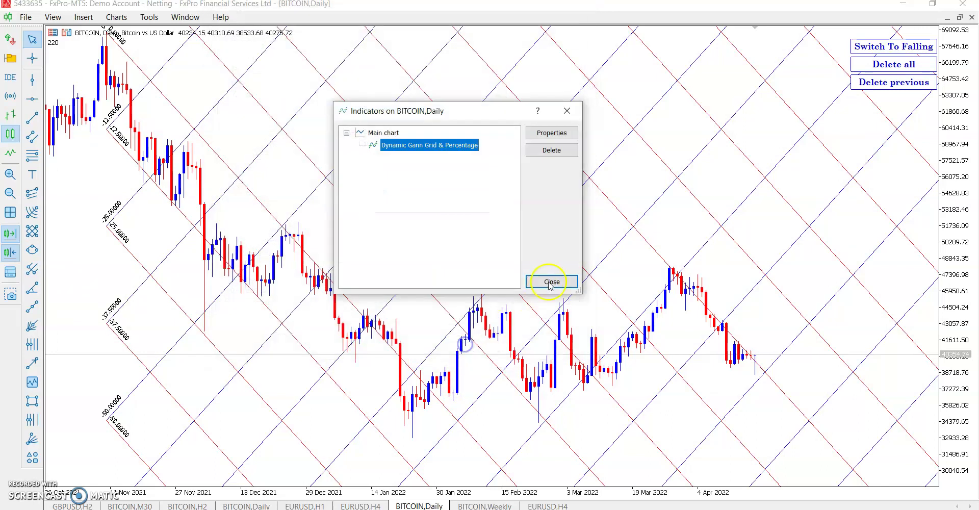
{"action": "left_click", "coordinate": [552, 279]}
Delete all grids and anchor a new falling Gann grid at the November 2021 high, checking it with the crosshair.
{"action": "left_click", "coordinate": [893, 64]}
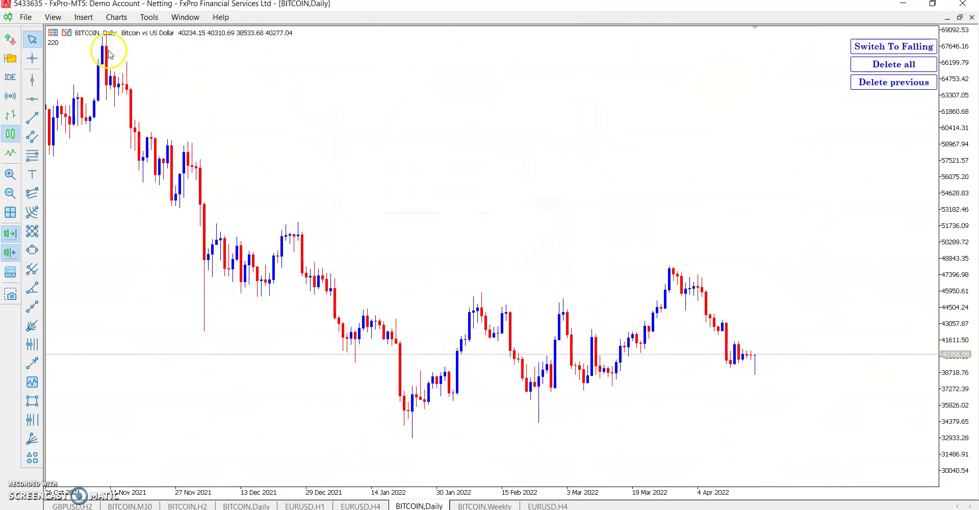
{"action": "left_click", "coordinate": [893, 46]}
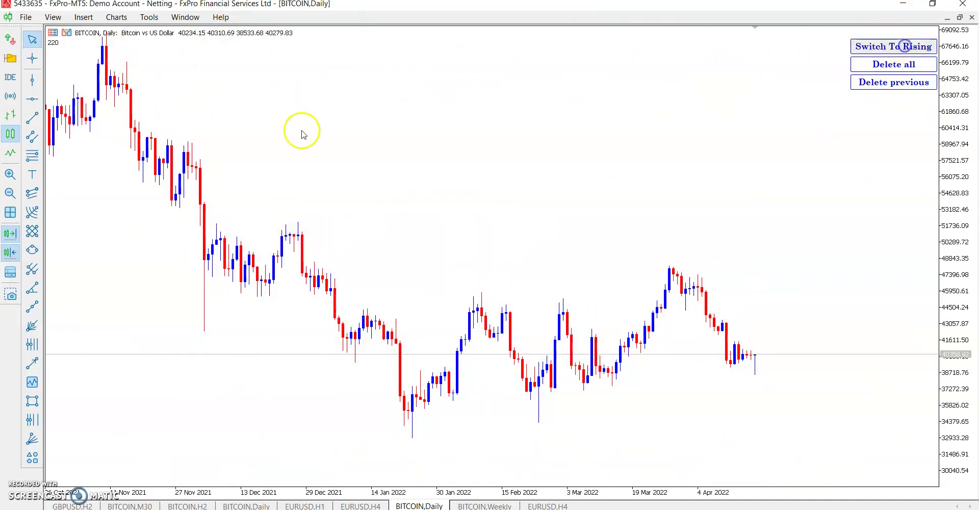
{"action": "left_click", "coordinate": [108, 60]}
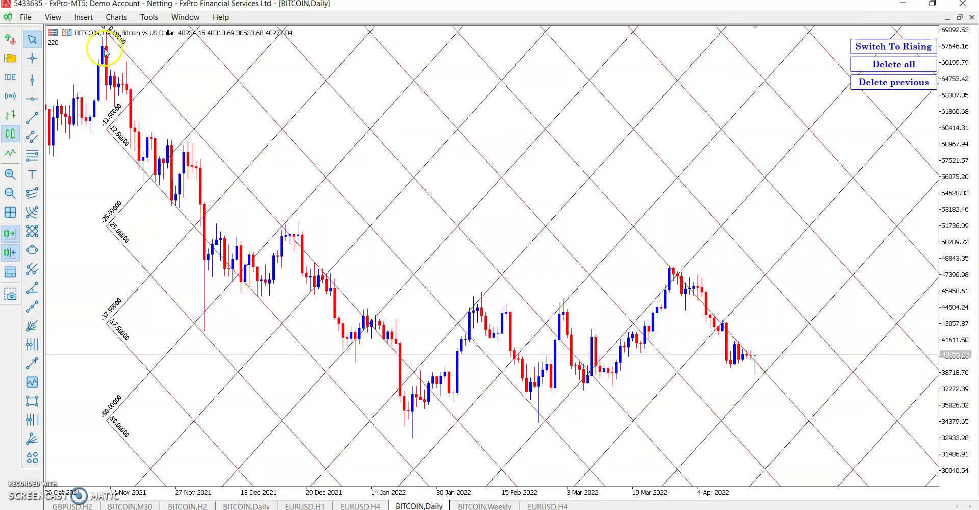
{"action": "middle_click", "coordinate": [313, 270]}
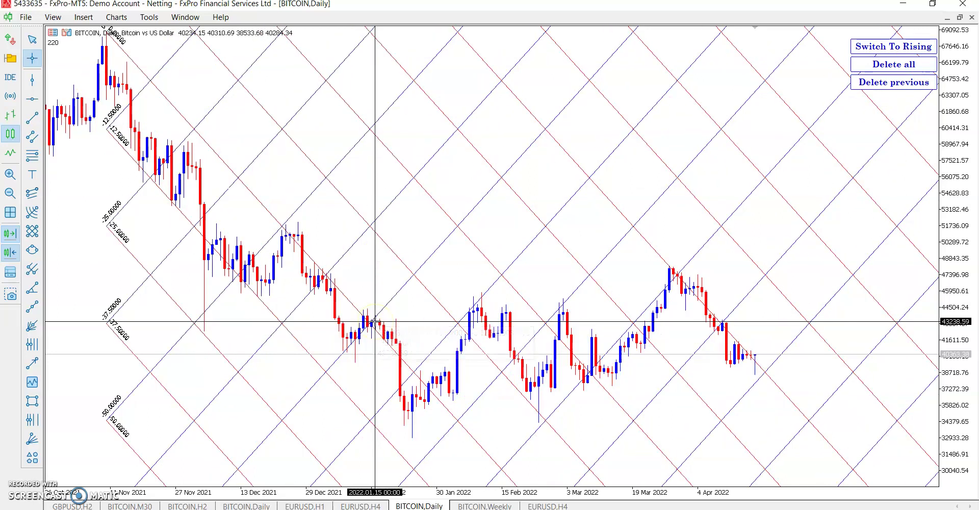
{"action": "left_click", "coordinate": [376, 137]}
Set the Dynamic Gann Grid & Percentage Scale input to 0 and switch the grid to falling.
{"action": "right_click", "coordinate": [375, 137]}
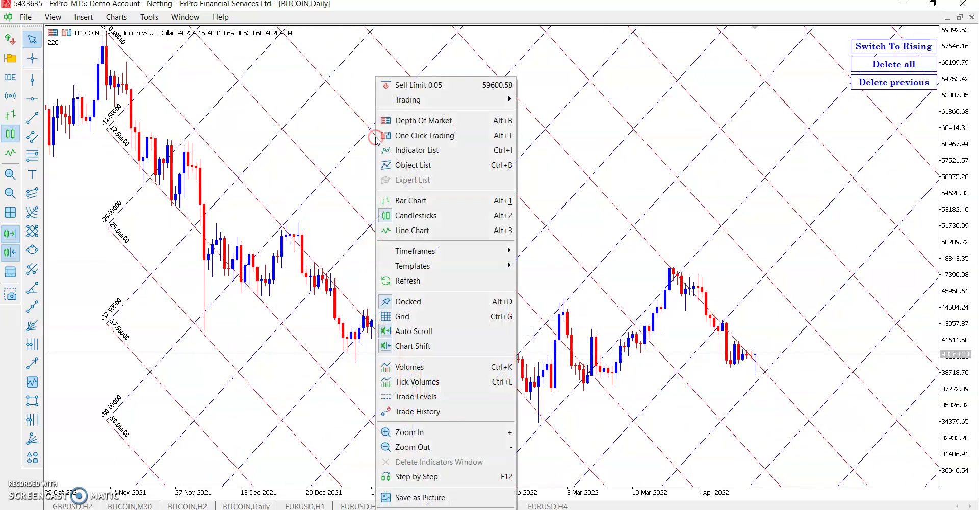
{"action": "left_click", "coordinate": [400, 148]}
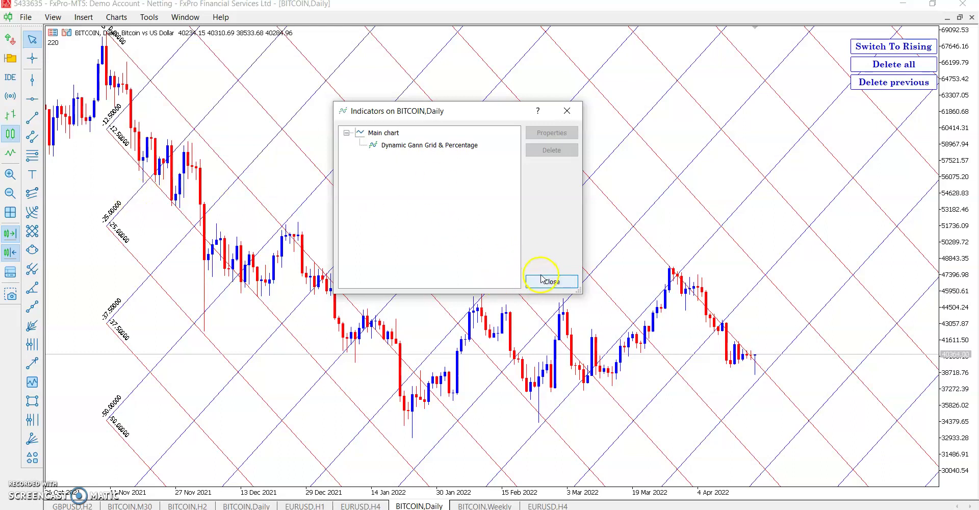
{"action": "double_click", "coordinate": [438, 145]}
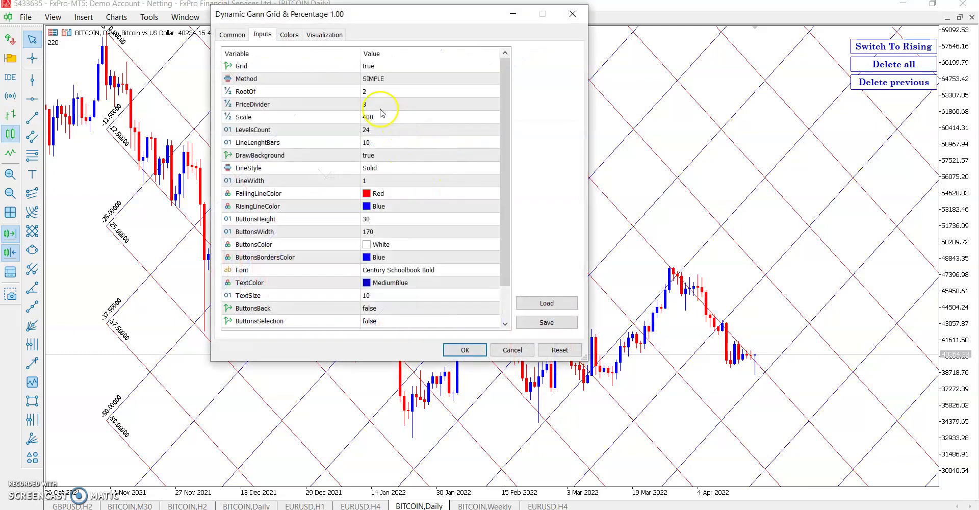
{"action": "left_click", "coordinate": [382, 112]}
{"action": "left_click", "coordinate": [382, 112]}
{"action": "type", "text": "0"}
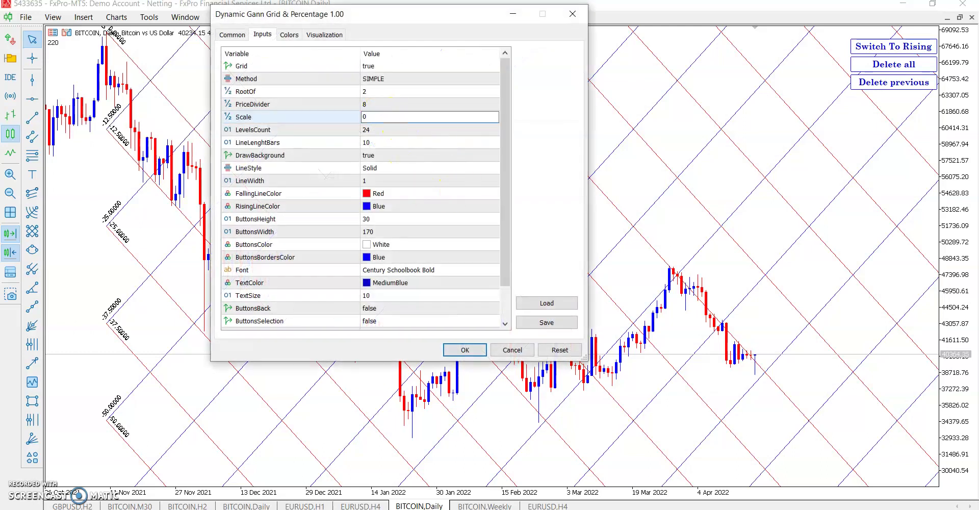
{"action": "left_click", "coordinate": [464, 350]}
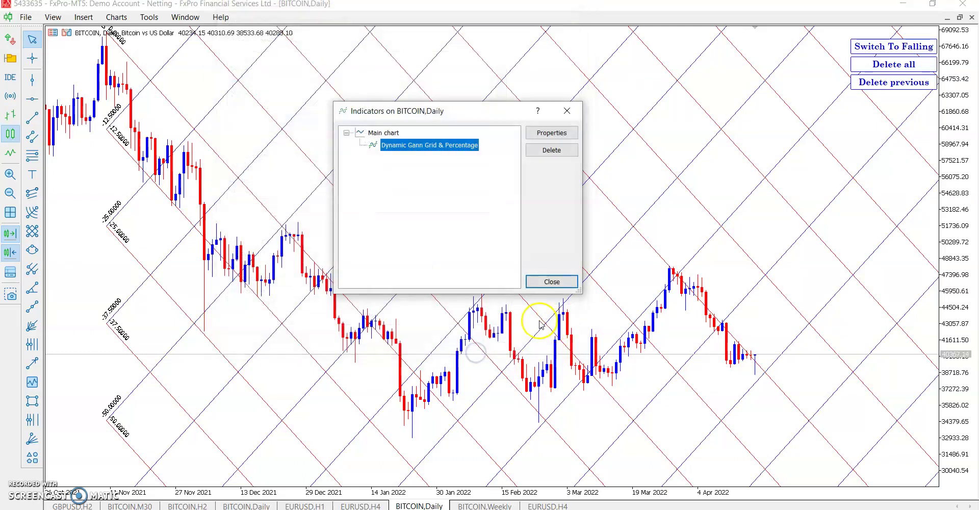
{"action": "left_click", "coordinate": [551, 282]}
{"action": "left_click", "coordinate": [874, 47]}
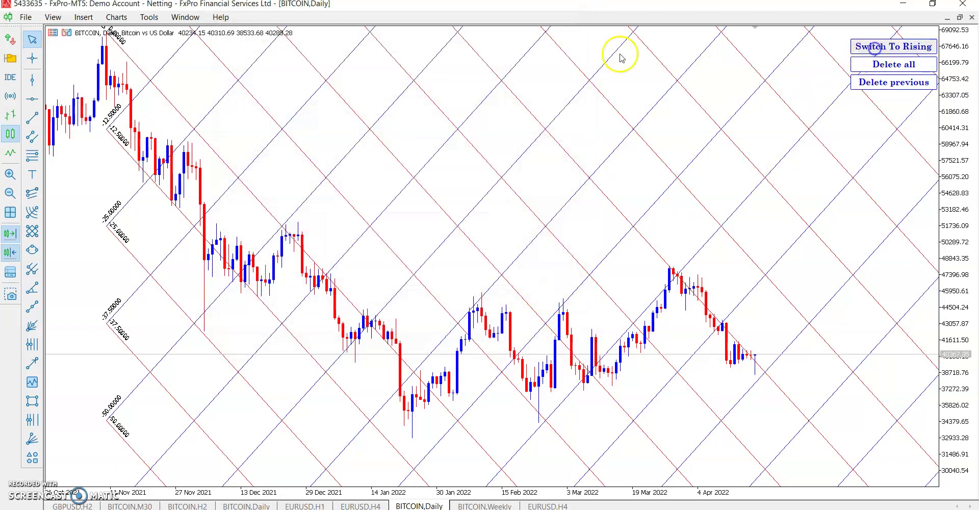
Add percentage levels at the November high, check the lowest level's price, then delete all grids and levels.
{"action": "left_click", "coordinate": [107, 55]}
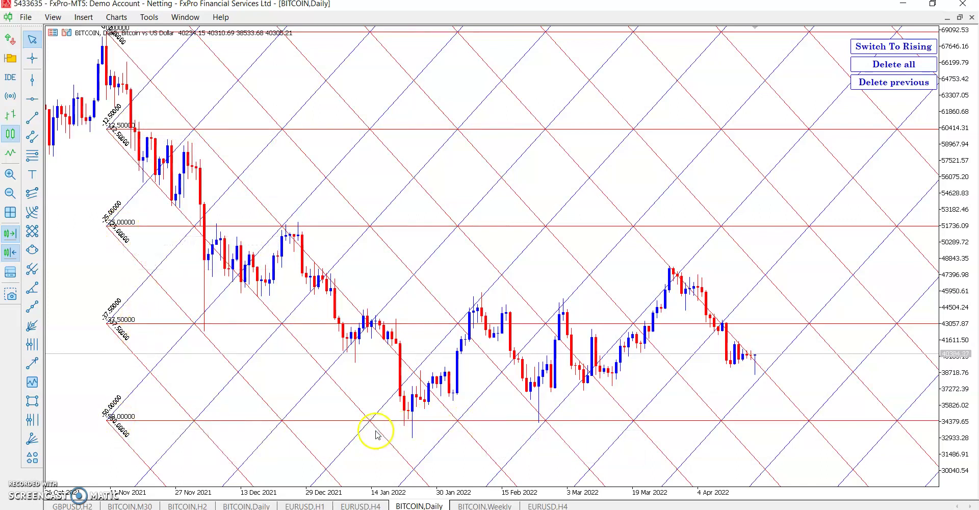
{"action": "middle_click", "coordinate": [545, 422]}
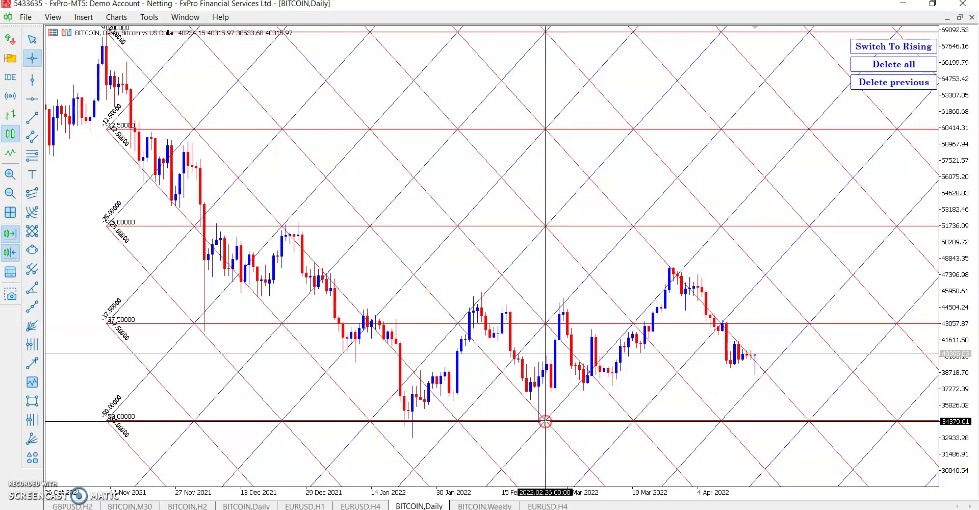
{"action": "left_click", "coordinate": [457, 435]}
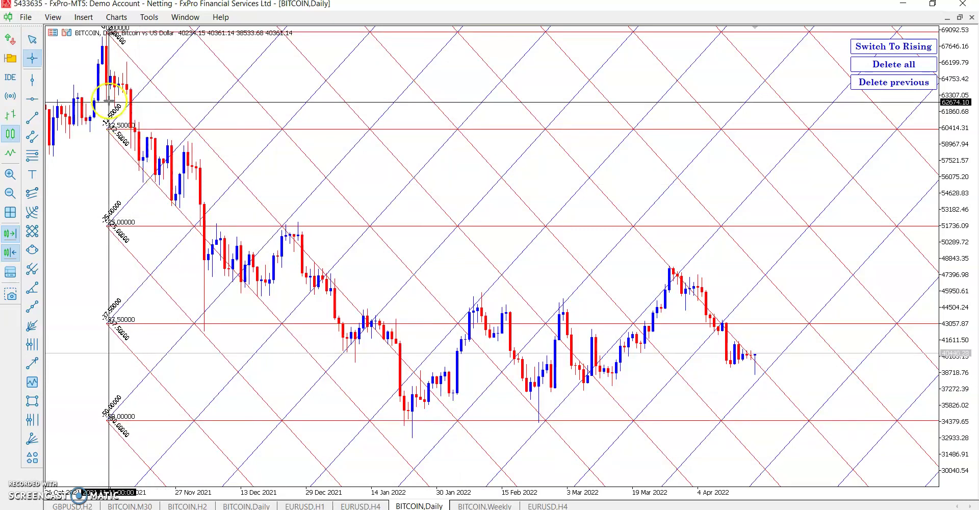
{"action": "left_click", "coordinate": [893, 64]}
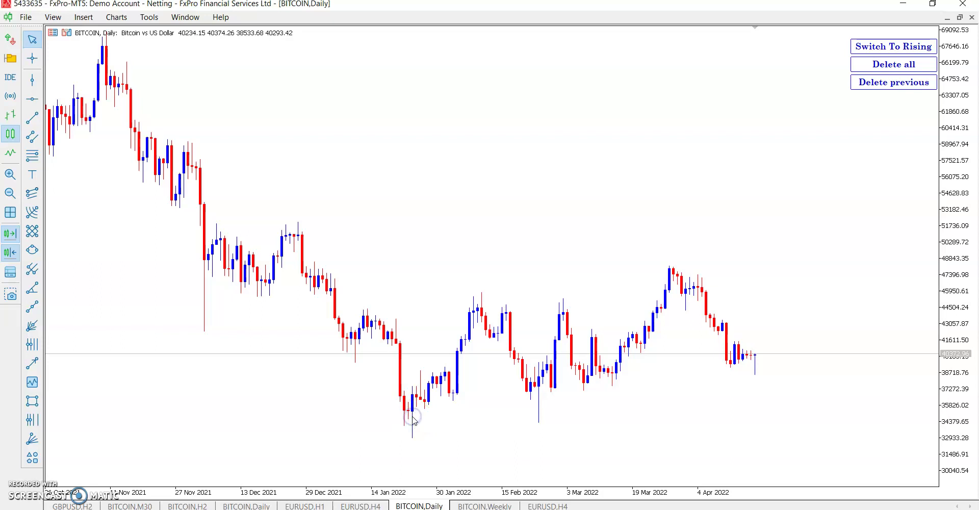
Anchor rising levels at the January low, falling levels at the November high, and rising levels at mid-March.
{"action": "left_click", "coordinate": [867, 46]}
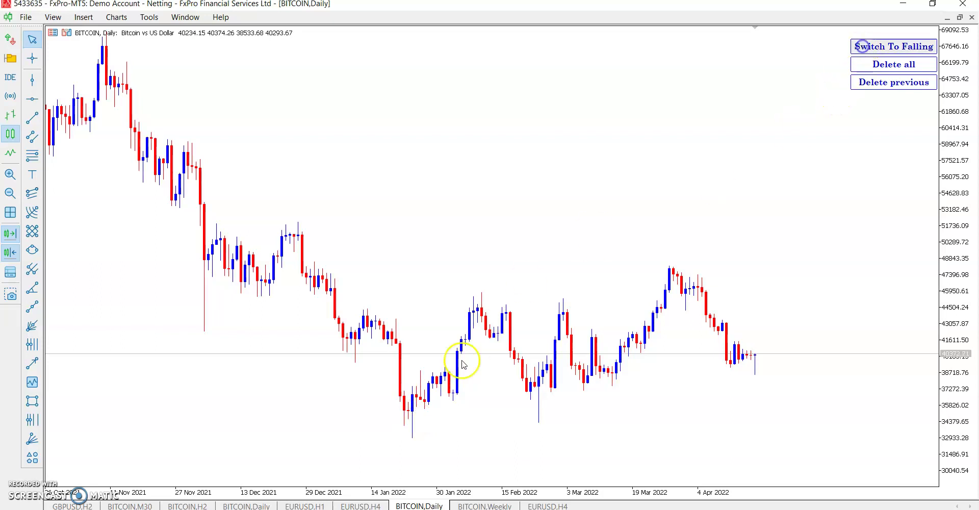
{"action": "left_click", "coordinate": [412, 419]}
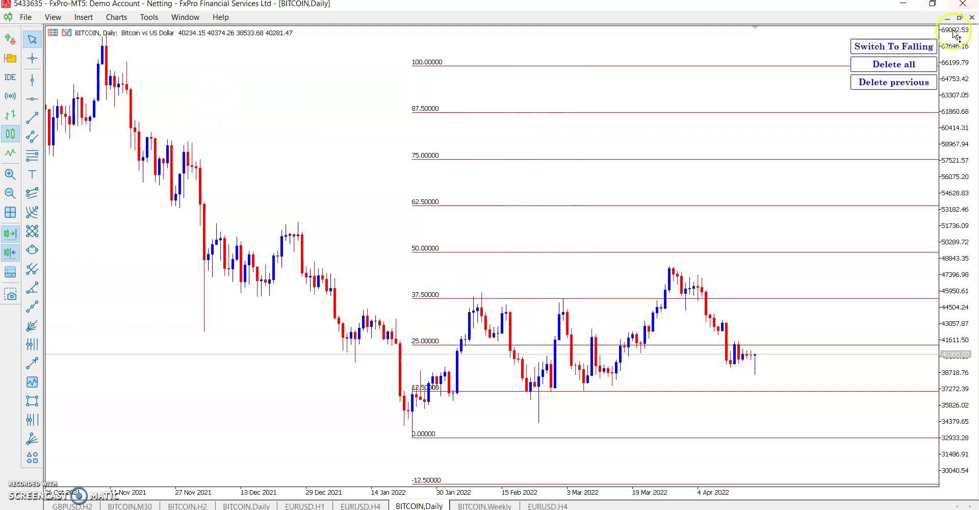
{"action": "left_click", "coordinate": [915, 51]}
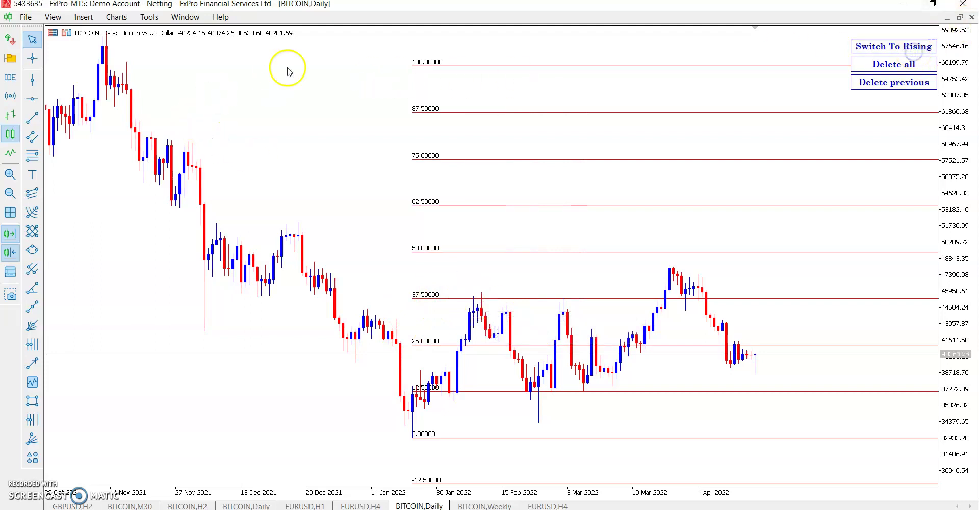
{"action": "left_click", "coordinate": [108, 54]}
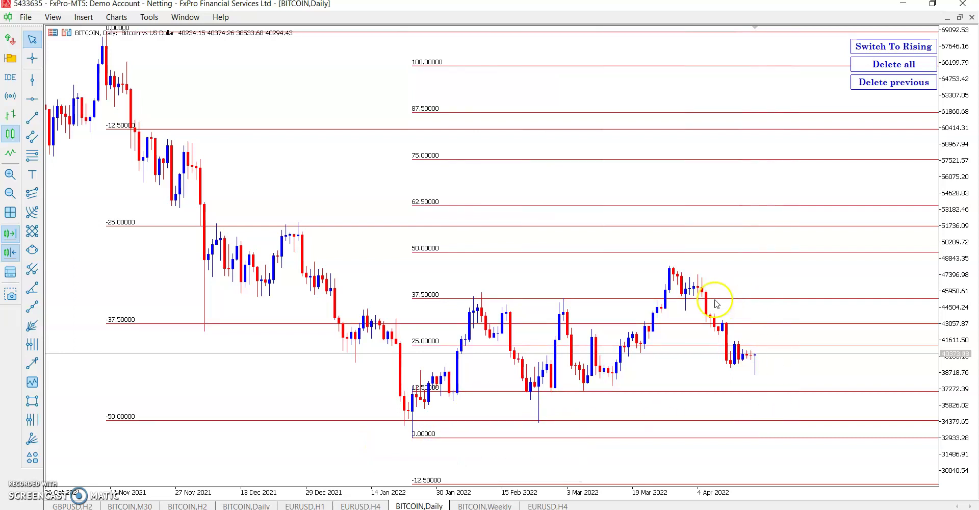
{"action": "left_click", "coordinate": [894, 47]}
{"action": "left_click", "coordinate": [646, 349]}
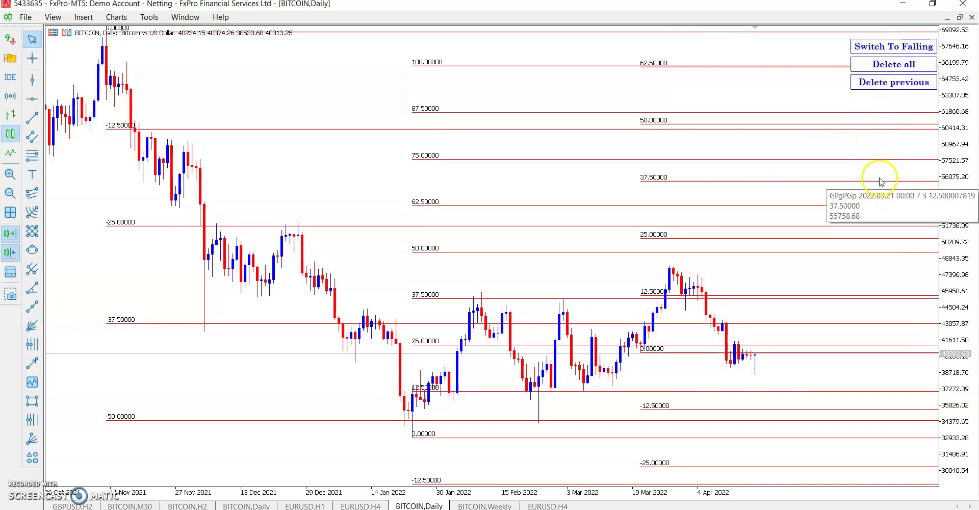
{"action": "right_click", "coordinate": [548, 168]}
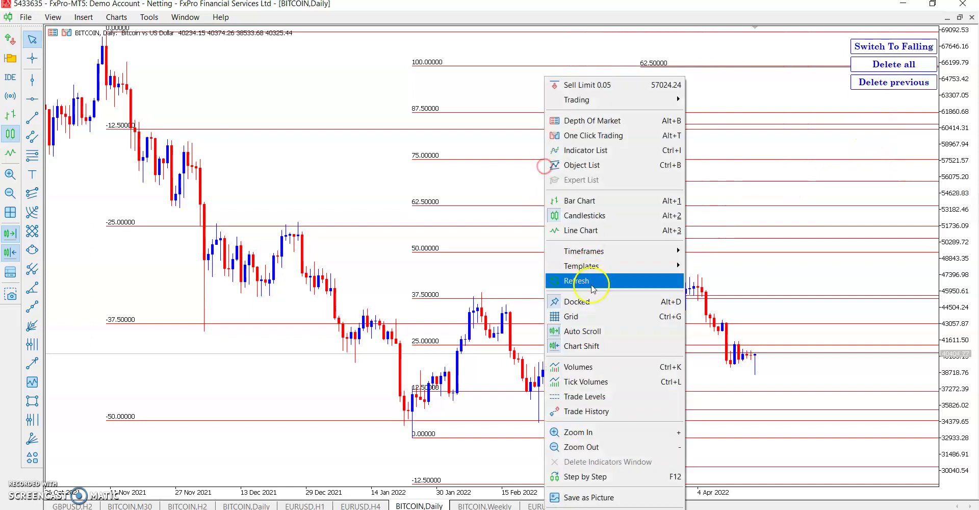
Change the indicator's PriceDivider so the percentage levels step by 6.25%.
{"action": "left_click", "coordinate": [580, 150]}
{"action": "double_click", "coordinate": [423, 146]}
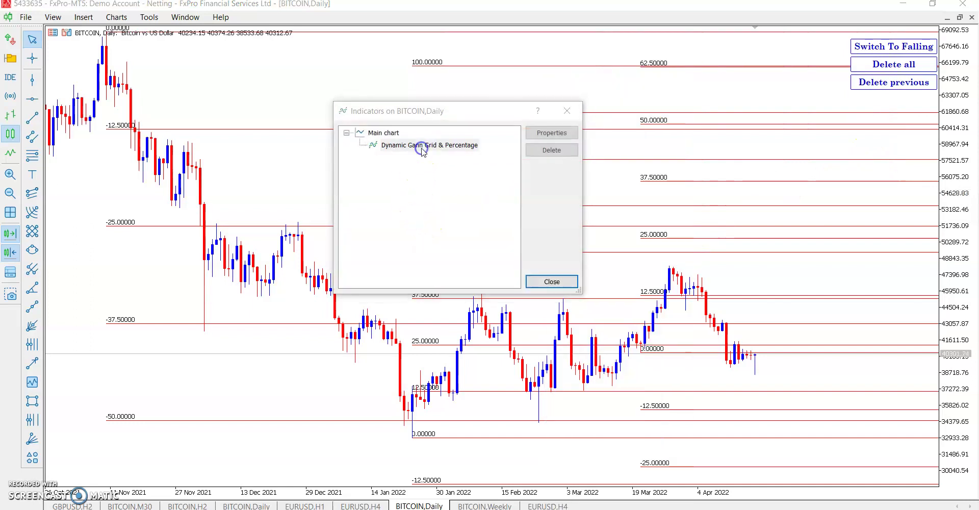
{"action": "left_click", "coordinate": [391, 101]}
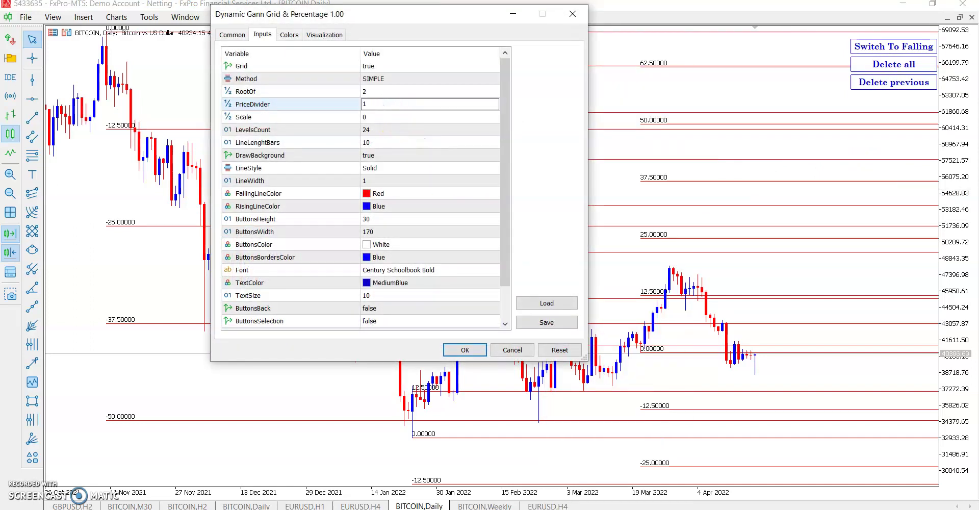
{"action": "left_click", "coordinate": [464, 350]}
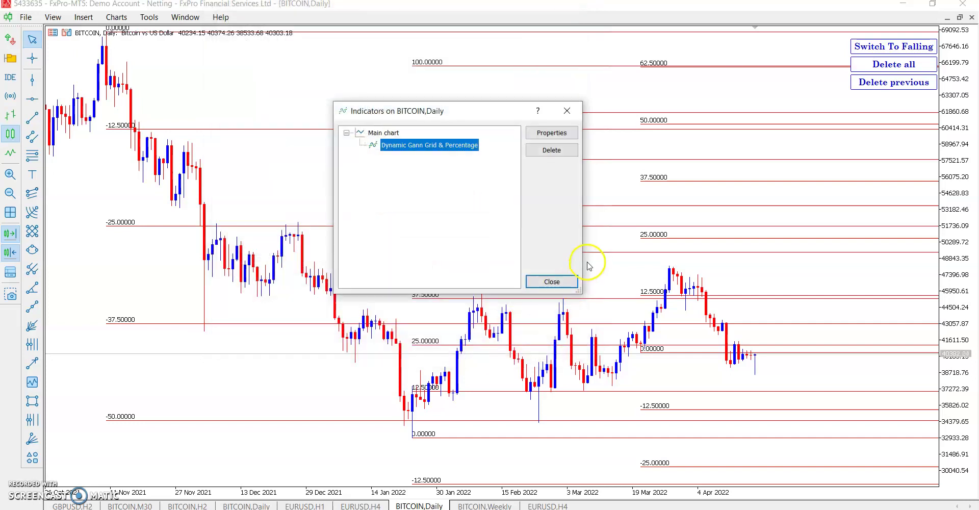
{"action": "left_click", "coordinate": [566, 282]}
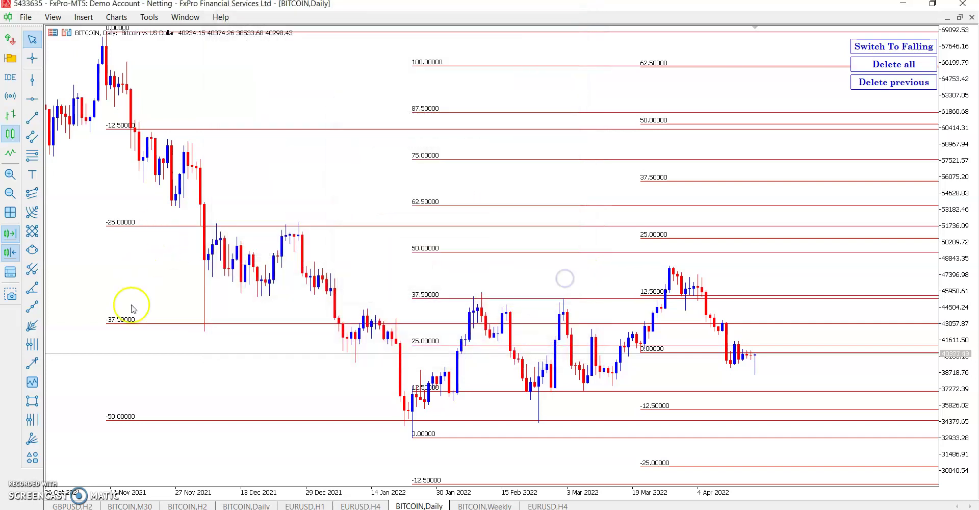
Test the finer levels with two level sets around the March lows, then delete all level sets.
{"action": "left_click", "coordinate": [900, 65]}
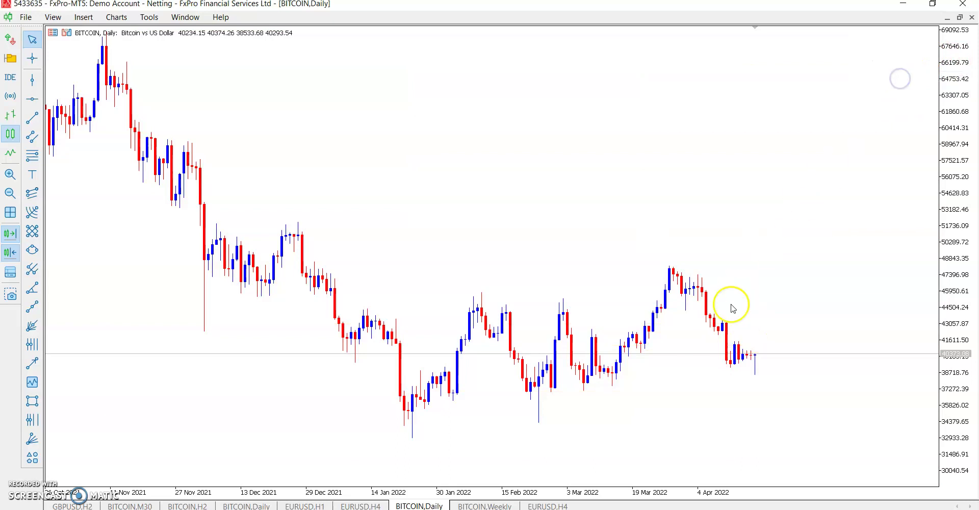
{"action": "left_click", "coordinate": [612, 378]}
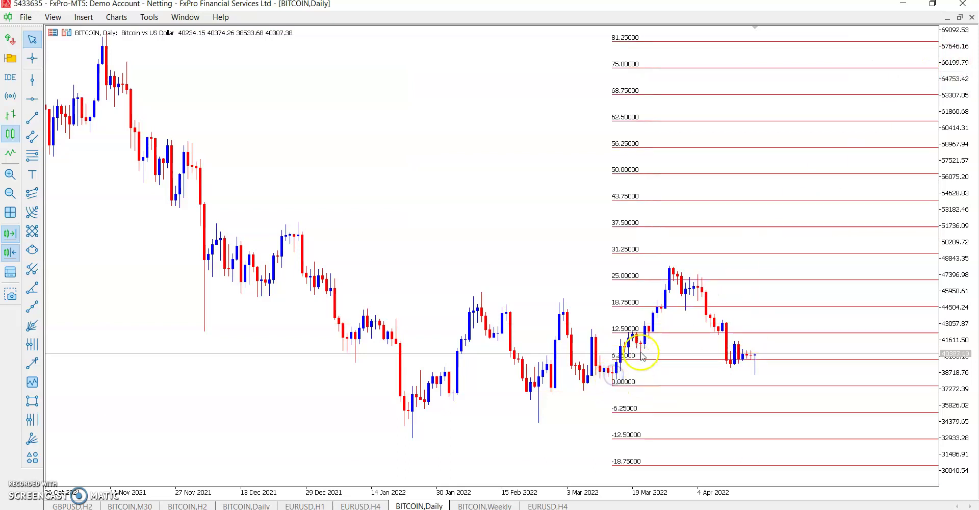
{"action": "right_click", "coordinate": [474, 128]}
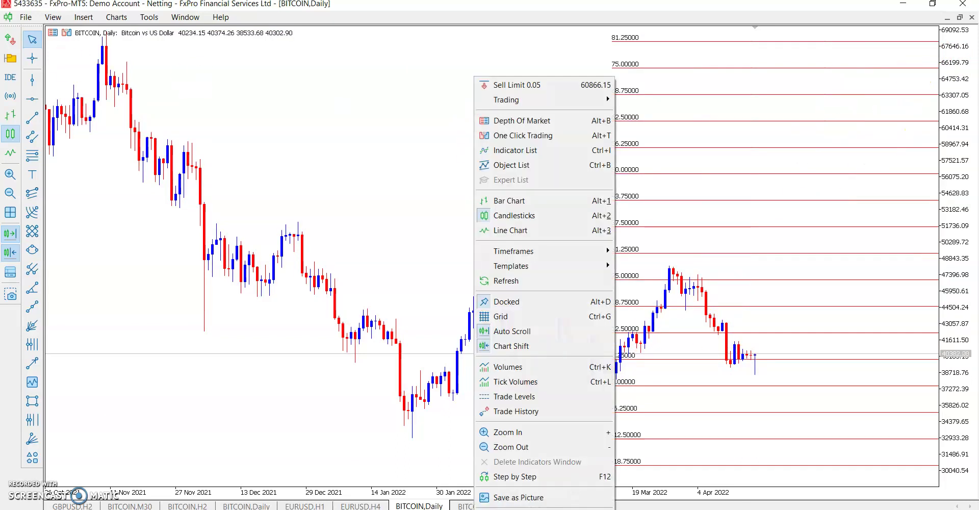
{"action": "left_click", "coordinate": [19, 58]}
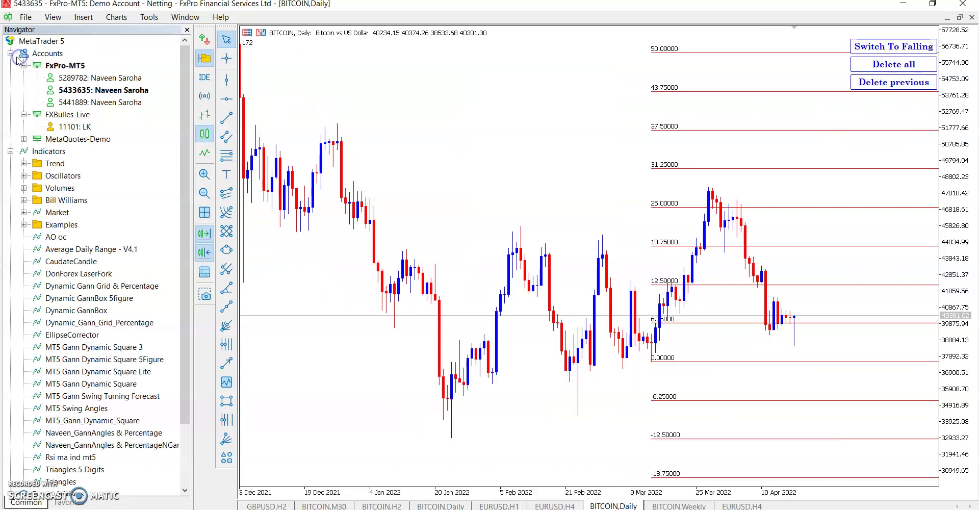
{"action": "left_click", "coordinate": [187, 30]}
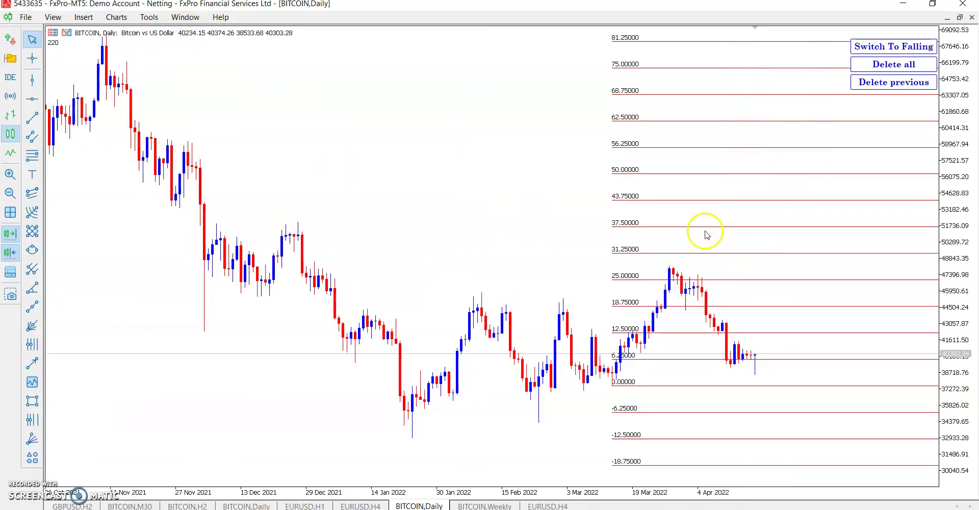
{"action": "left_click", "coordinate": [643, 348]}
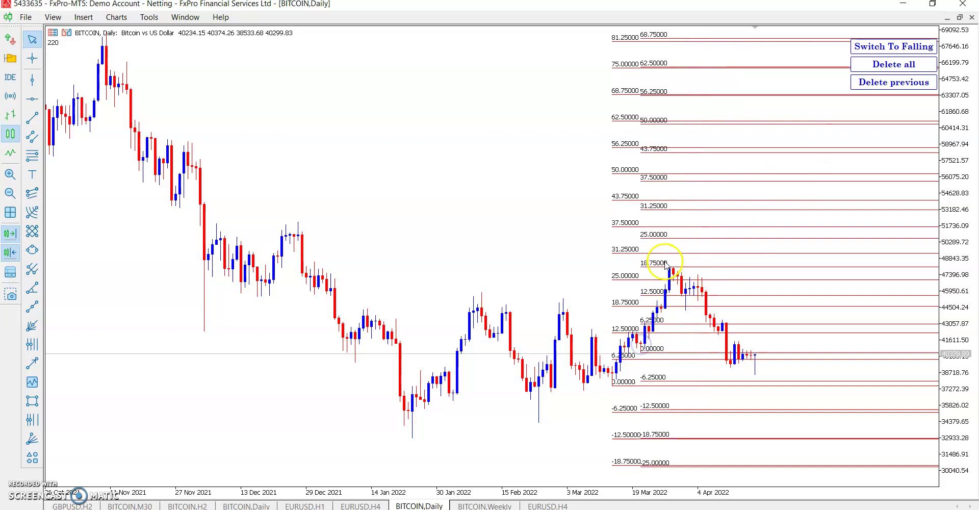
{"action": "left_click", "coordinate": [893, 63]}
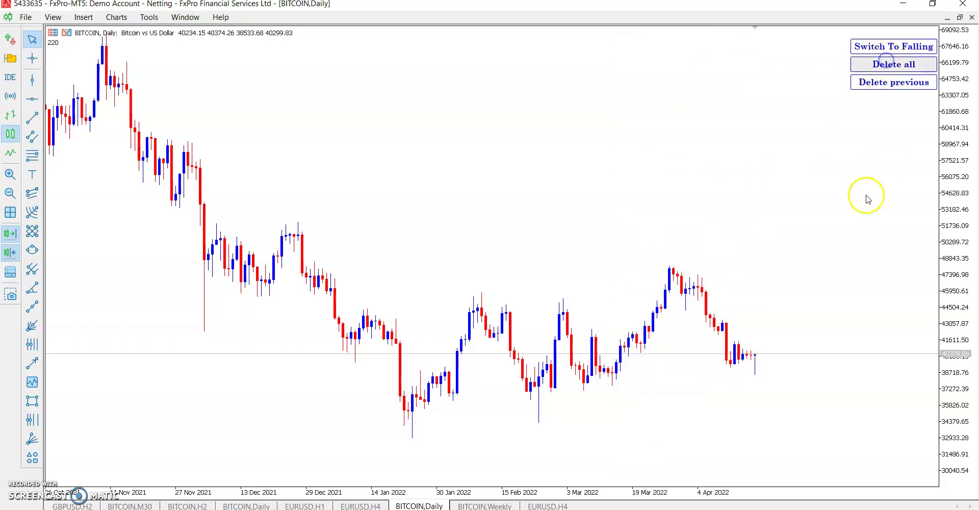
{"action": "left_click", "coordinate": [641, 352]}
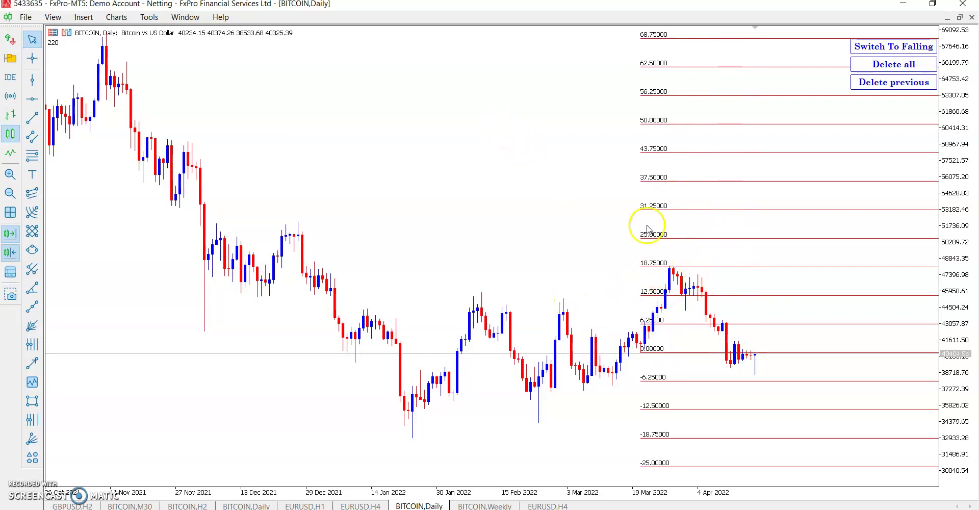
{"action": "left_click", "coordinate": [922, 47]}
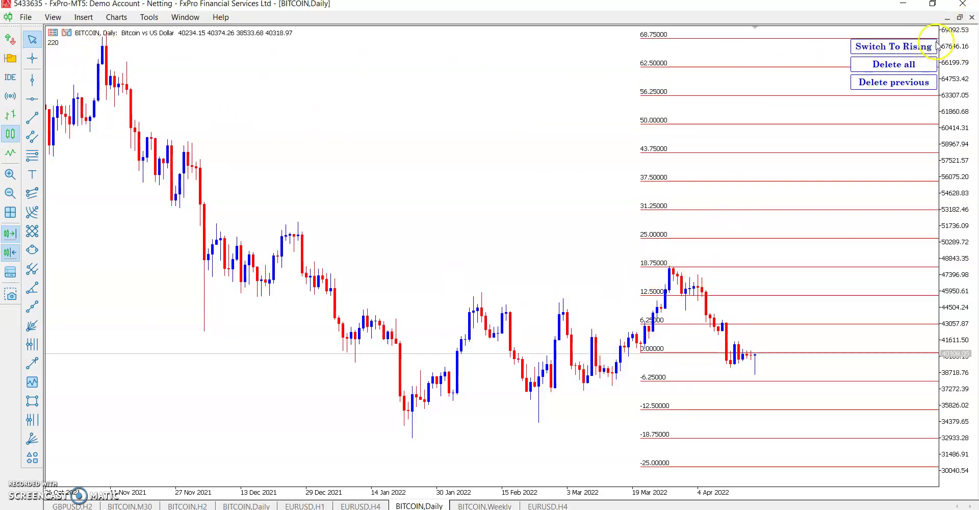
{"action": "left_click", "coordinate": [107, 48]}
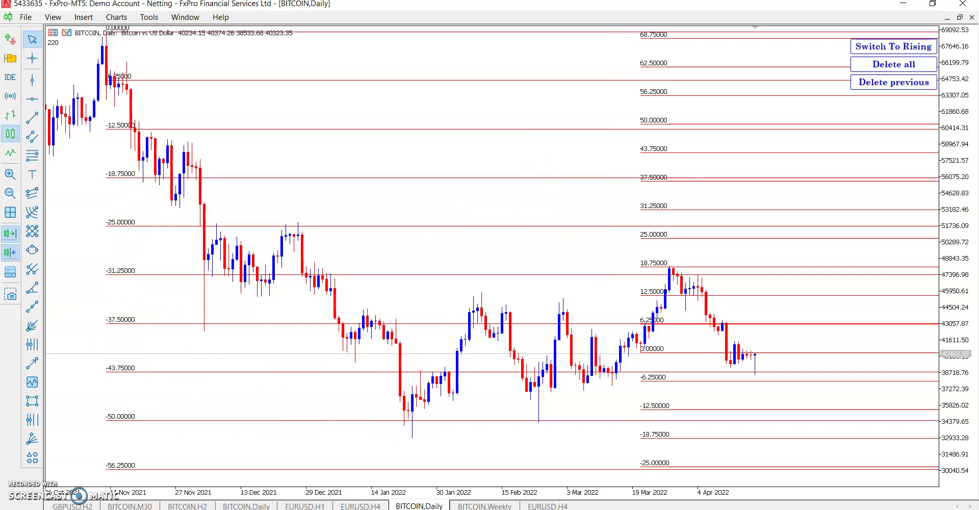
{"action": "left_click", "coordinate": [412, 420]}
{"action": "left_click", "coordinate": [907, 50]}
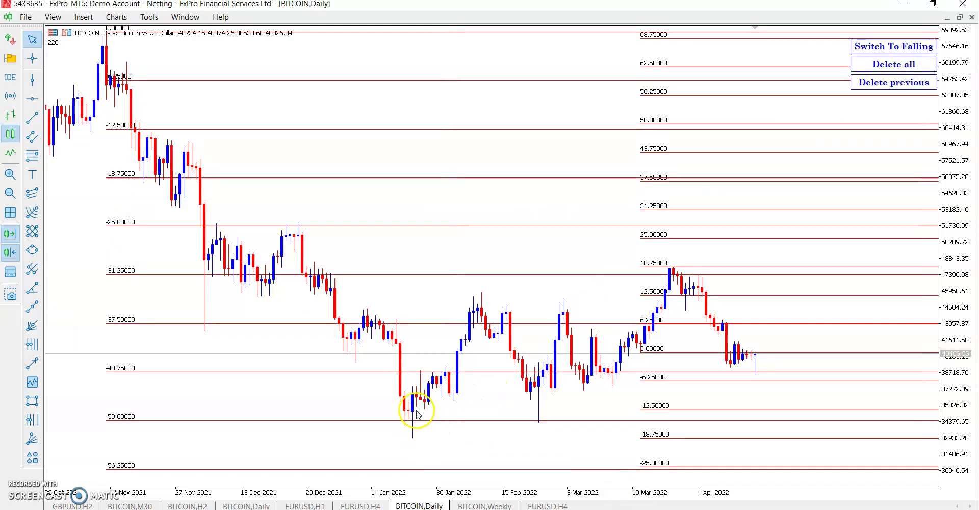
{"action": "left_click", "coordinate": [412, 411]}
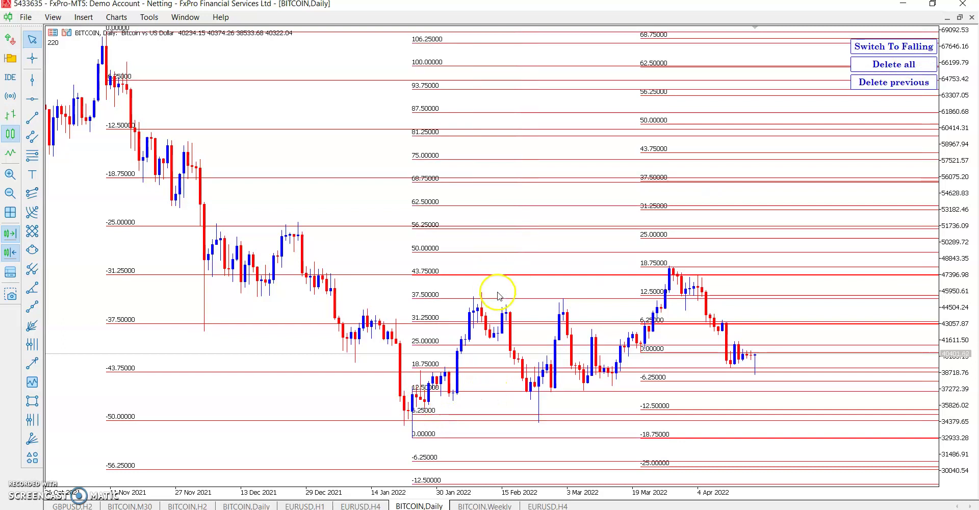
{"action": "left_click", "coordinate": [540, 408]}
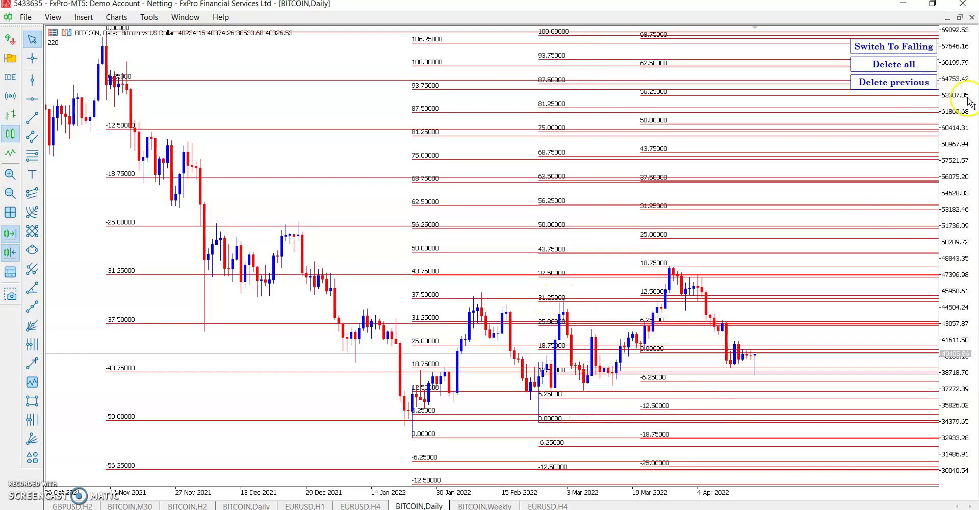
{"action": "left_click", "coordinate": [864, 80]}
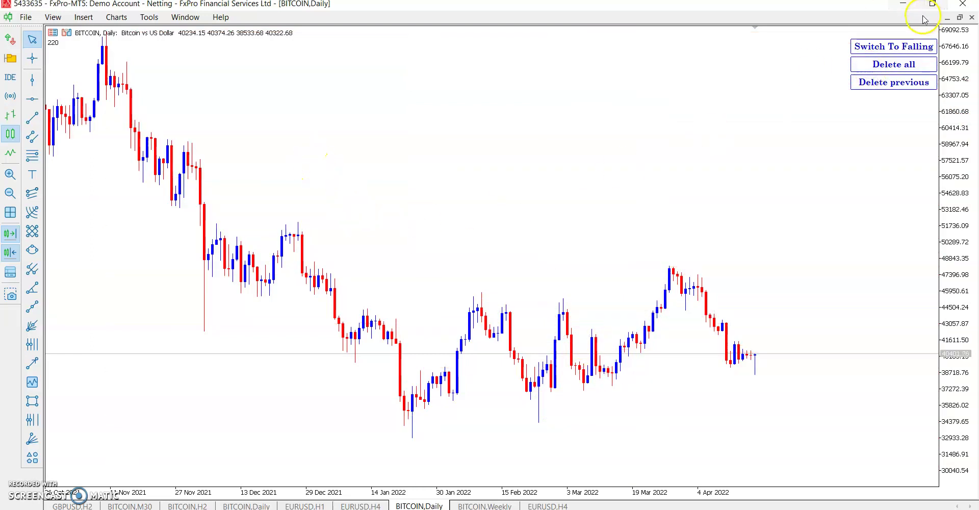
Set the Dynamic Gann Grid & Percentage indicator's Scale input to 400.
{"action": "right_click", "coordinate": [467, 125]}
{"action": "left_click", "coordinate": [502, 151]}
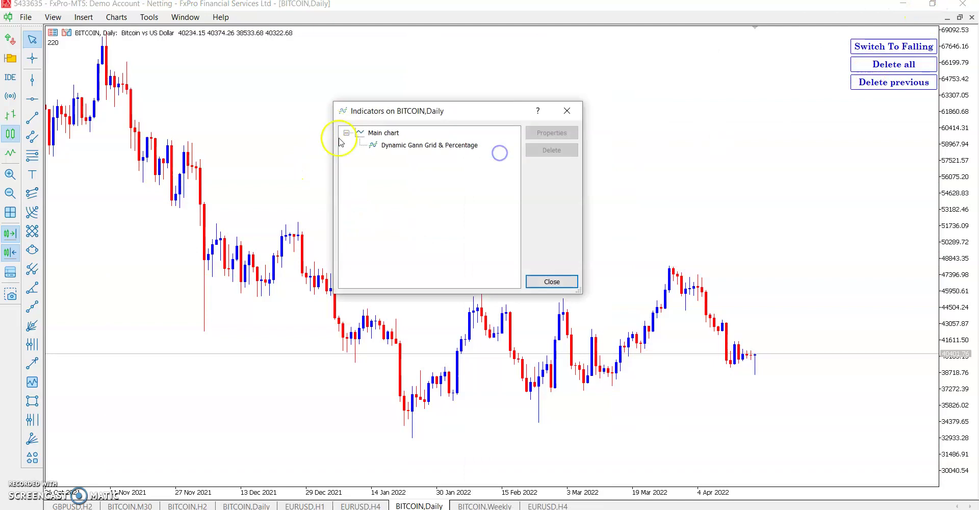
{"action": "left_click", "coordinate": [413, 147]}
{"action": "double_click", "coordinate": [413, 147]}
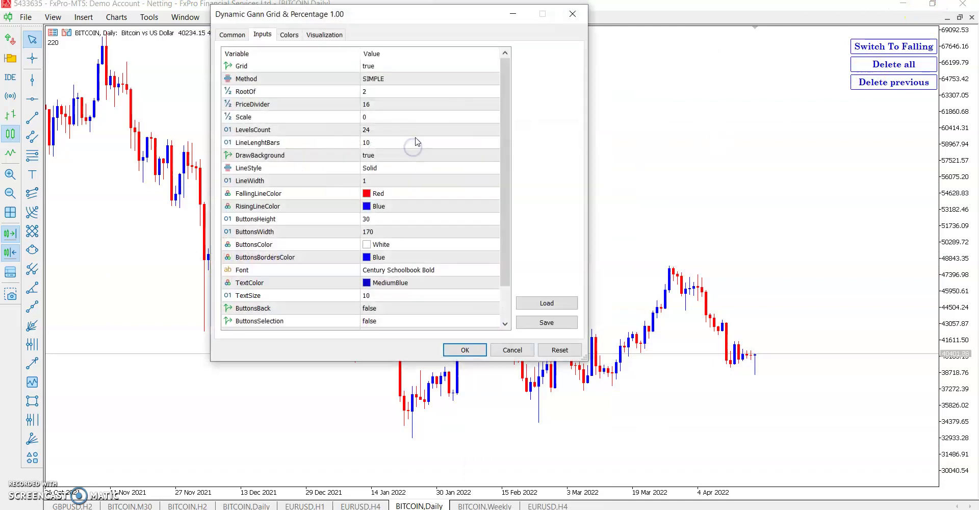
{"action": "double_click", "coordinate": [394, 118]}
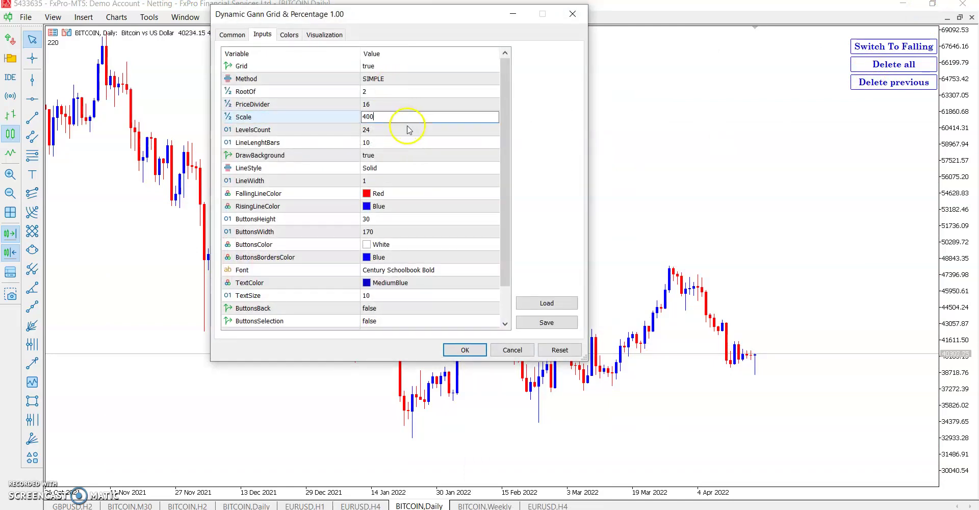
{"action": "type", "text": "400"}
{"action": "left_click", "coordinate": [465, 349]}
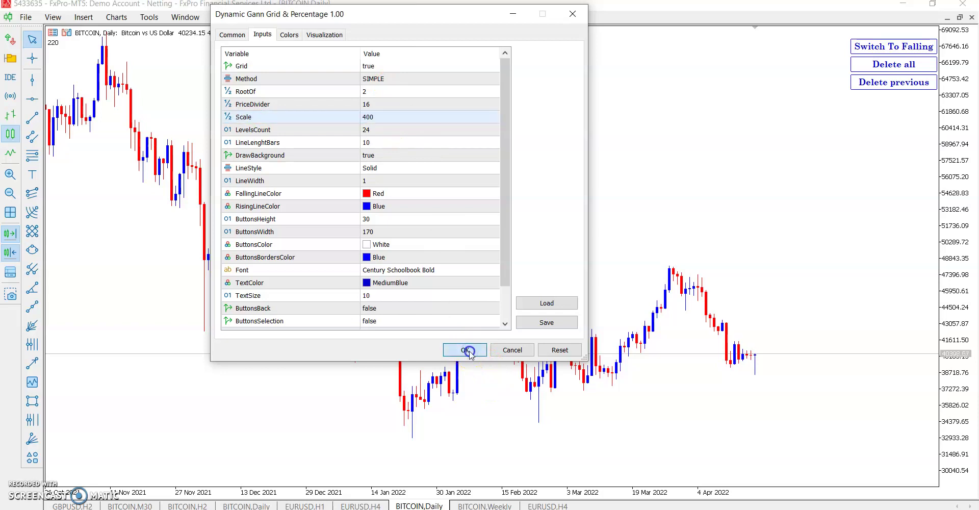
{"action": "left_click", "coordinate": [465, 350]}
{"action": "left_click", "coordinate": [548, 281]}
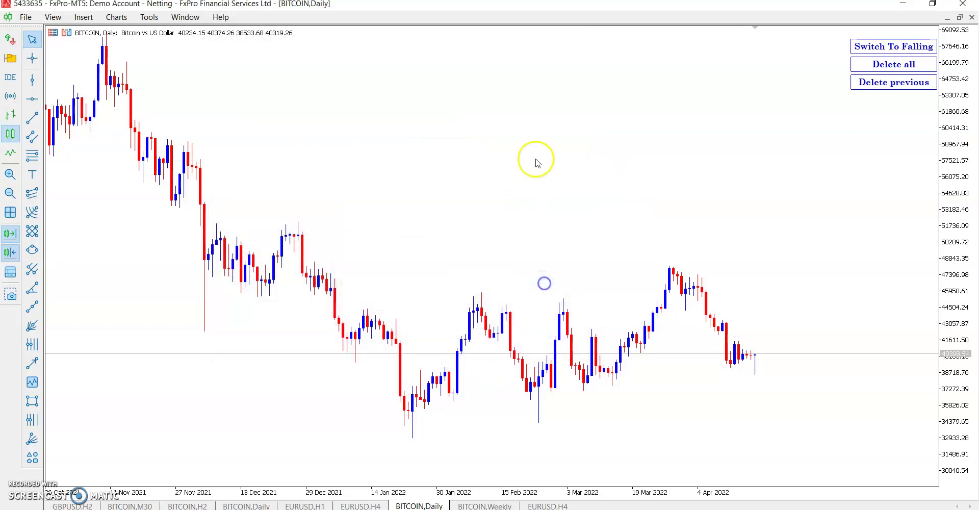
Draw a falling diagonal Gann grid from the November 2021 high and read prices with the crosshair.
{"action": "left_click", "coordinate": [885, 46]}
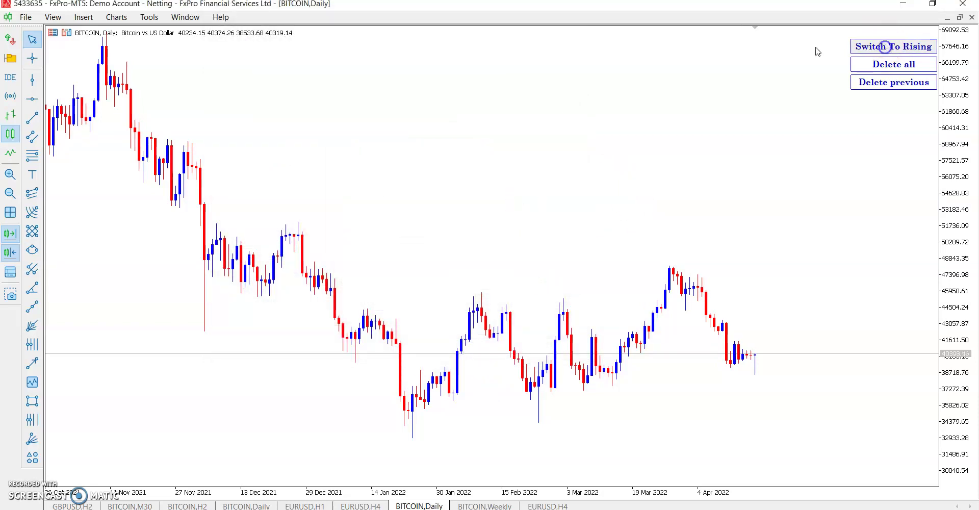
{"action": "left_click", "coordinate": [107, 47]}
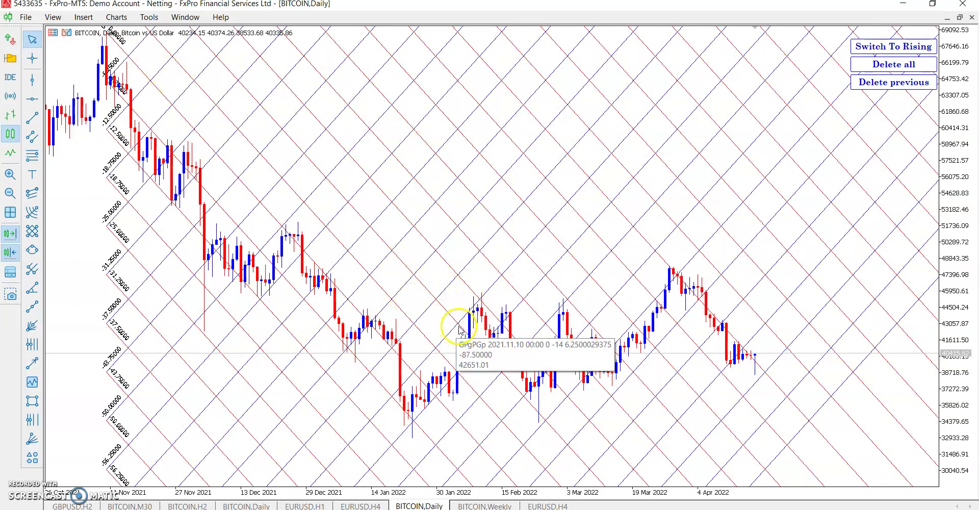
{"action": "middle_click", "coordinate": [287, 234]}
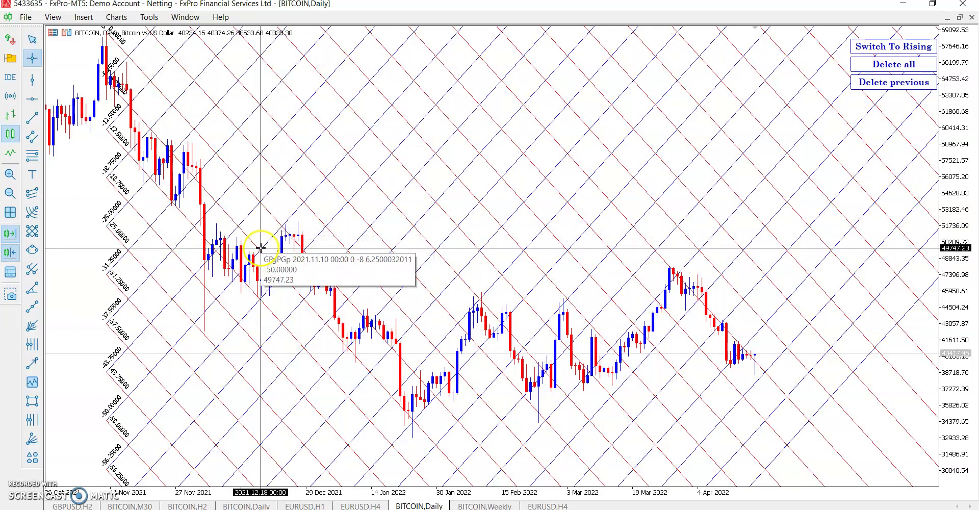
Reset the Gann indicator's Scale to 0 and anchor the percentage levels at the November 2021 high.
{"action": "right_click", "coordinate": [581, 105]}
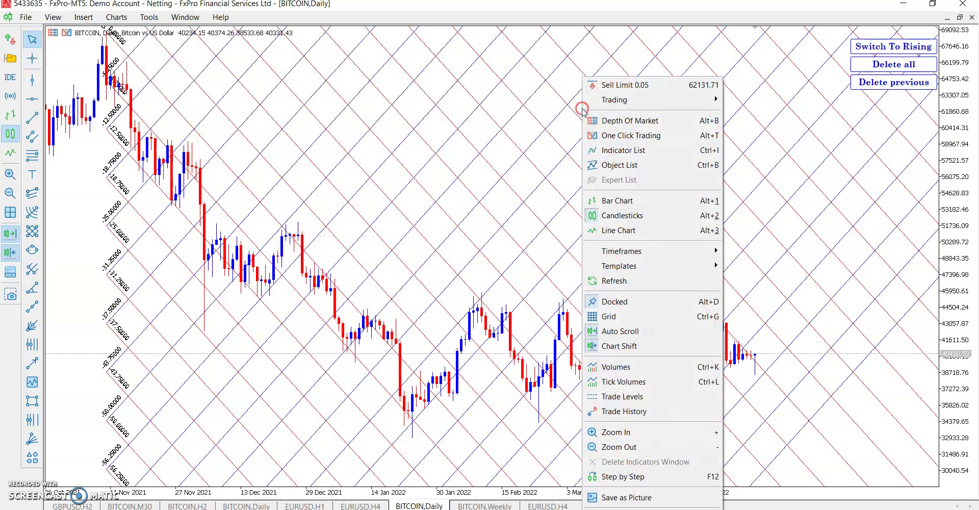
{"action": "left_click", "coordinate": [604, 150]}
{"action": "double_click", "coordinate": [417, 145]}
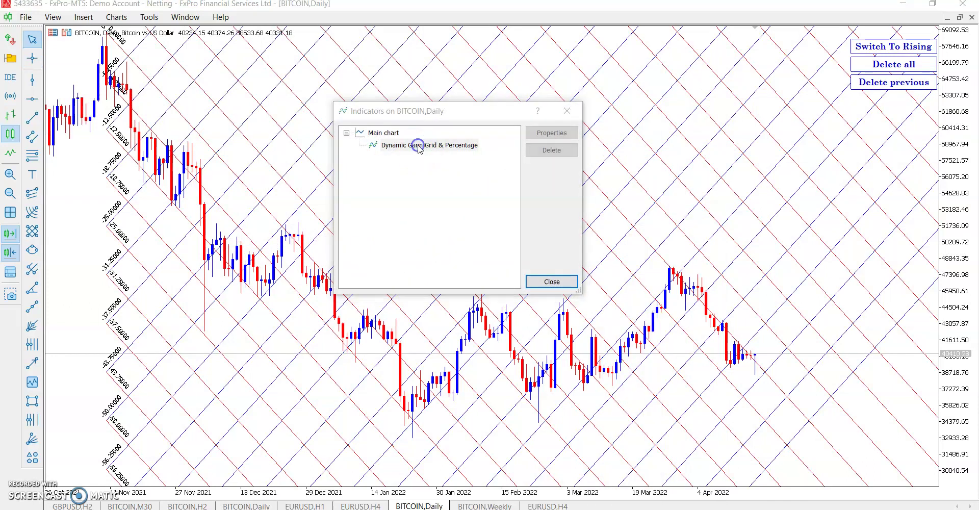
{"action": "double_click", "coordinate": [388, 121]}
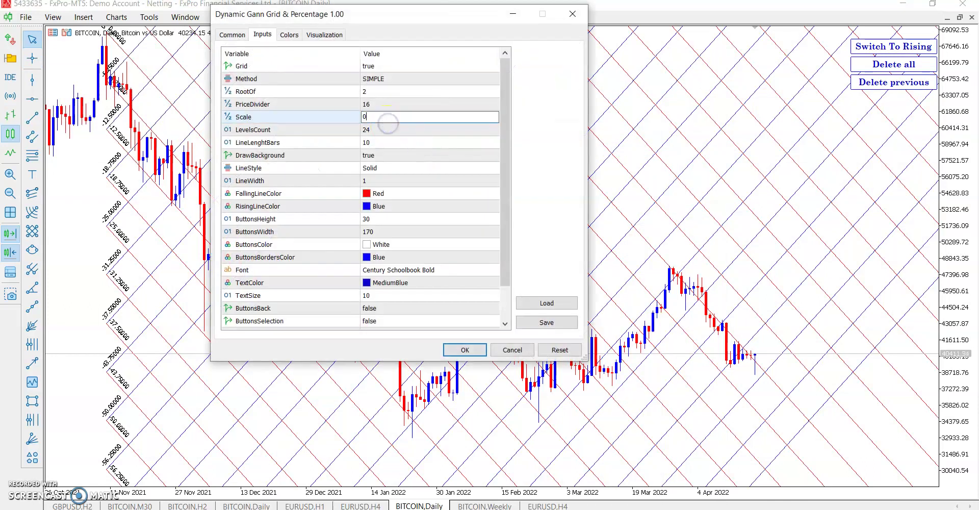
{"action": "left_click", "coordinate": [482, 348]}
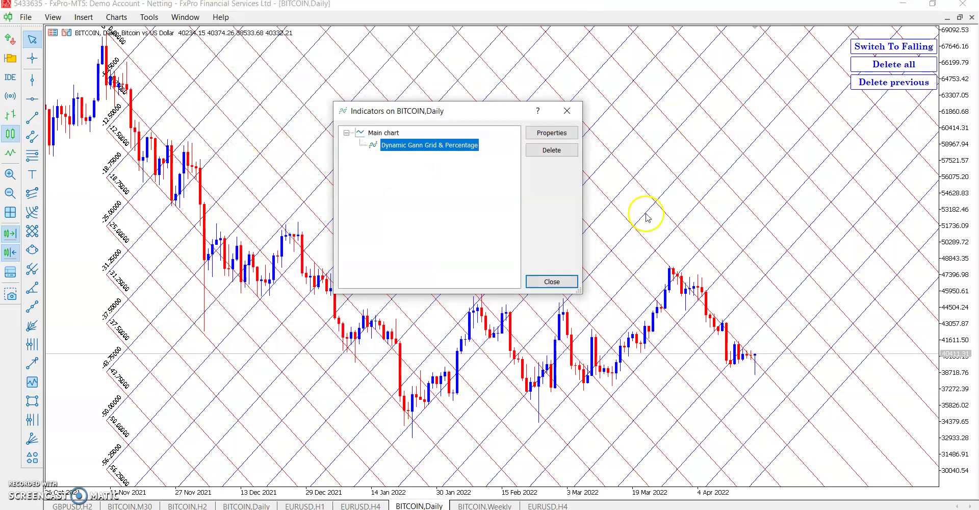
{"action": "left_click", "coordinate": [575, 285]}
{"action": "left_click", "coordinate": [867, 47]}
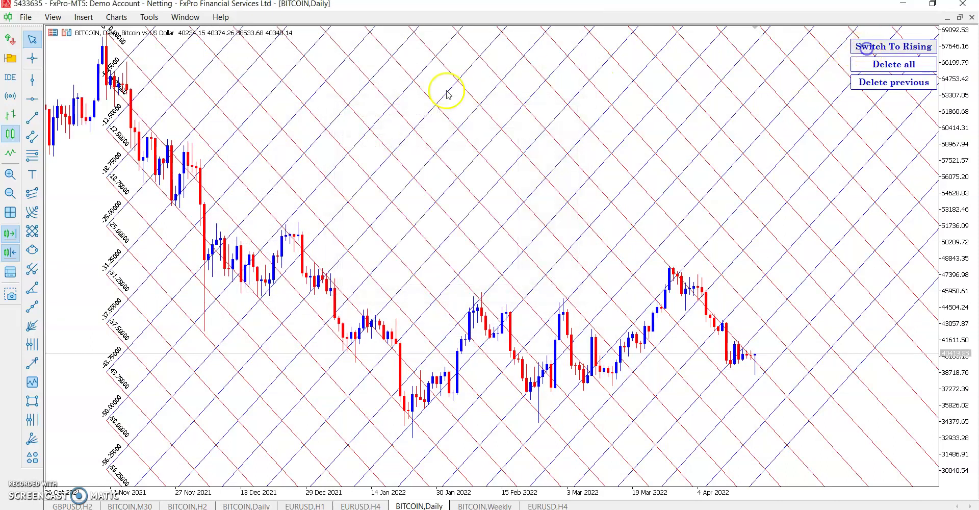
{"action": "left_click", "coordinate": [107, 50]}
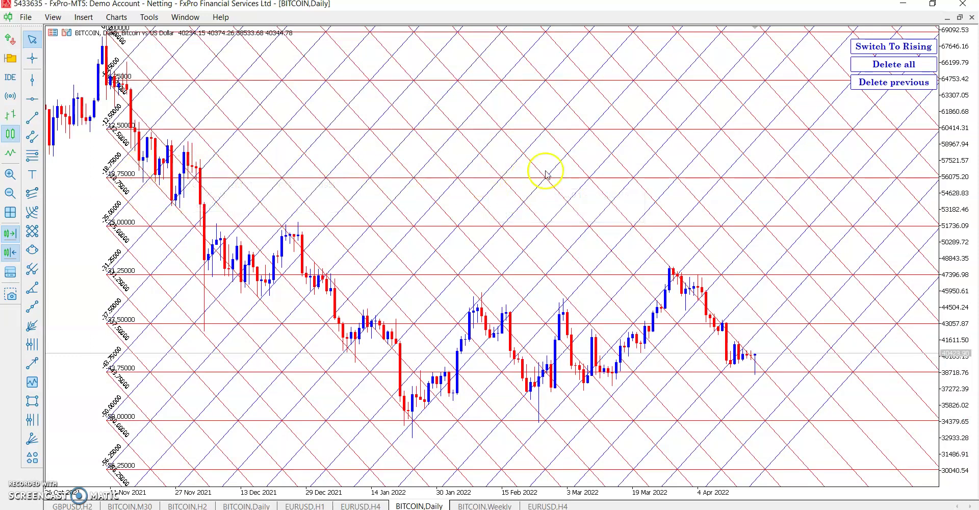
Use Delete all to wipe the Gann grid and its percentage levels off the BITCOIN Daily chart.
{"action": "left_click", "coordinate": [895, 64]}
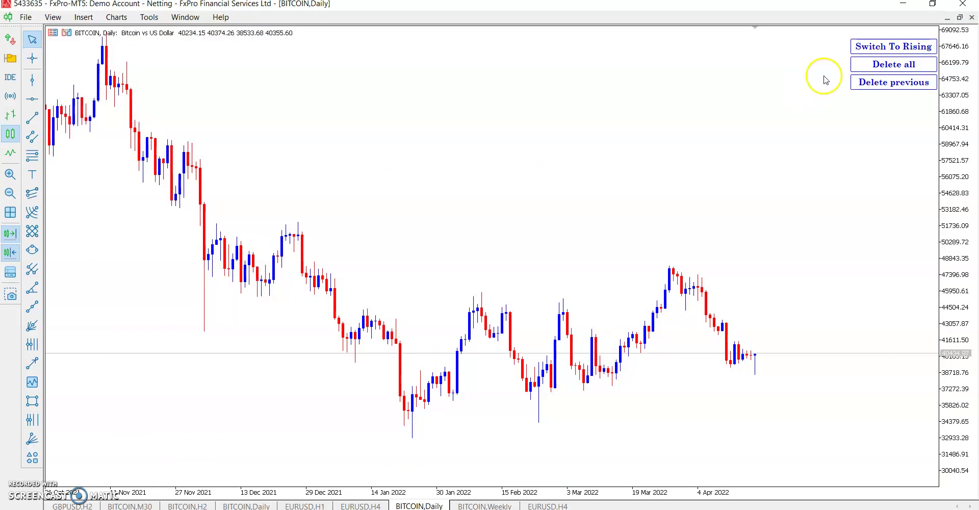
Anchor rising percentage levels at the January 2022 low, then set the Gann indicator's Scale to 400.
{"action": "left_click", "coordinate": [873, 41]}
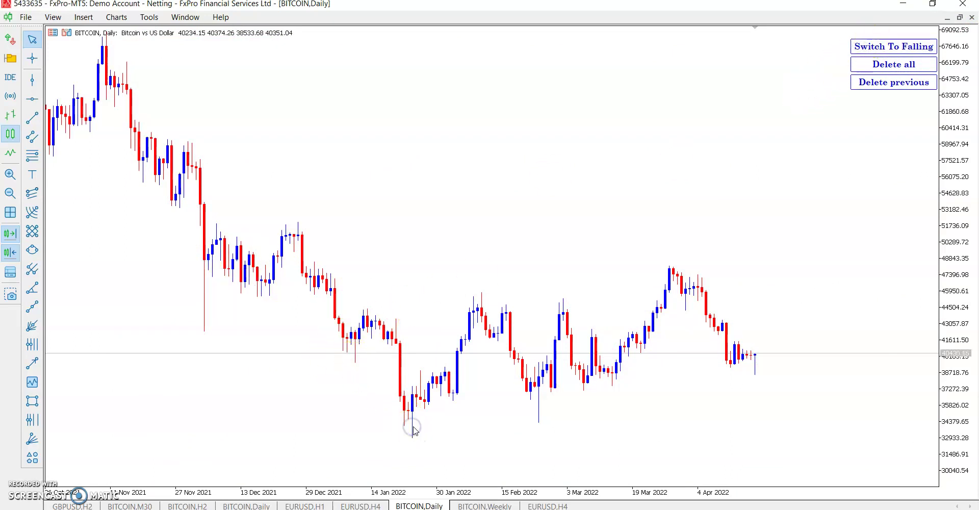
{"action": "left_click", "coordinate": [414, 411]}
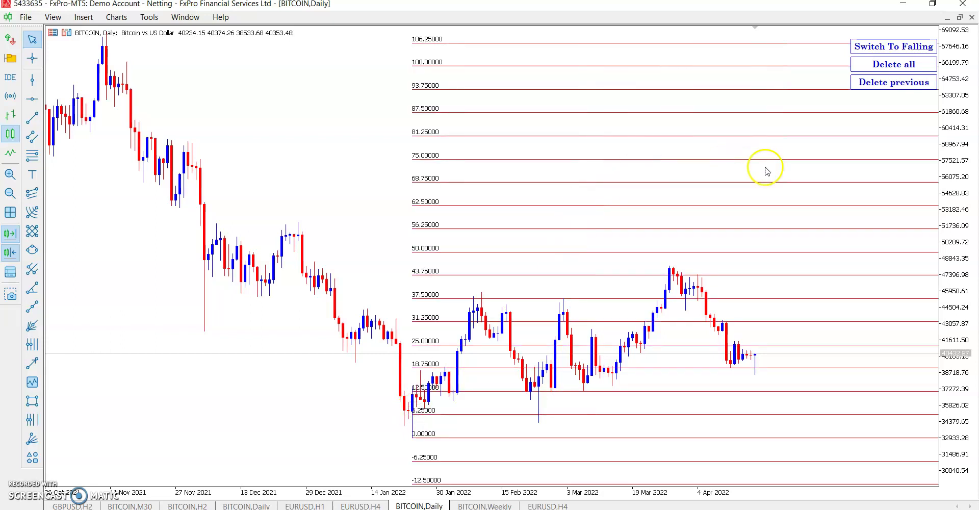
{"action": "right_click", "coordinate": [485, 128]}
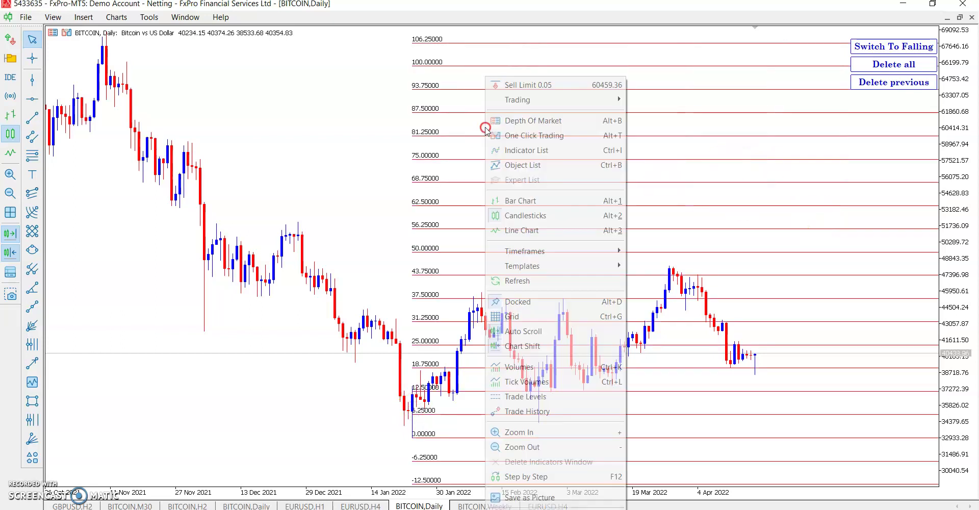
{"action": "left_click", "coordinate": [537, 150]}
{"action": "left_click", "coordinate": [409, 147]}
{"action": "double_click", "coordinate": [409, 147]}
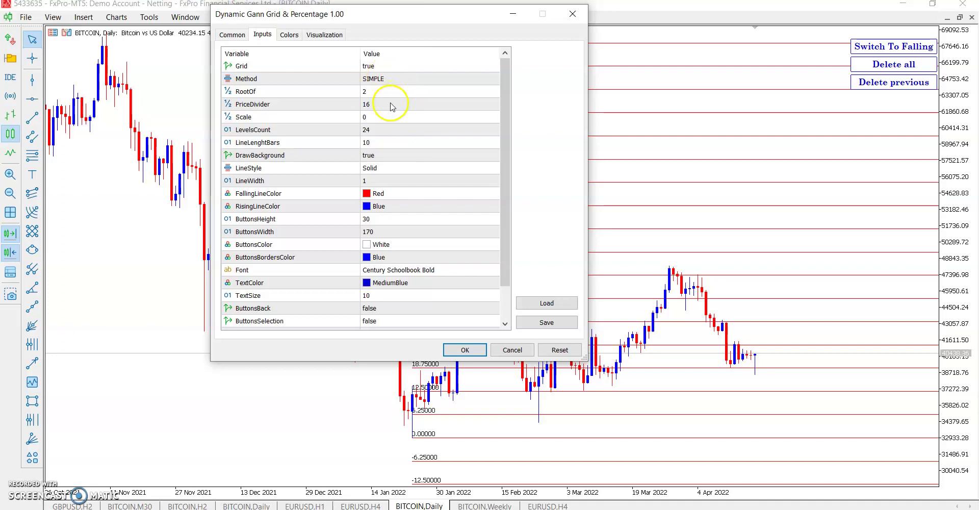
{"action": "left_click", "coordinate": [397, 118]}
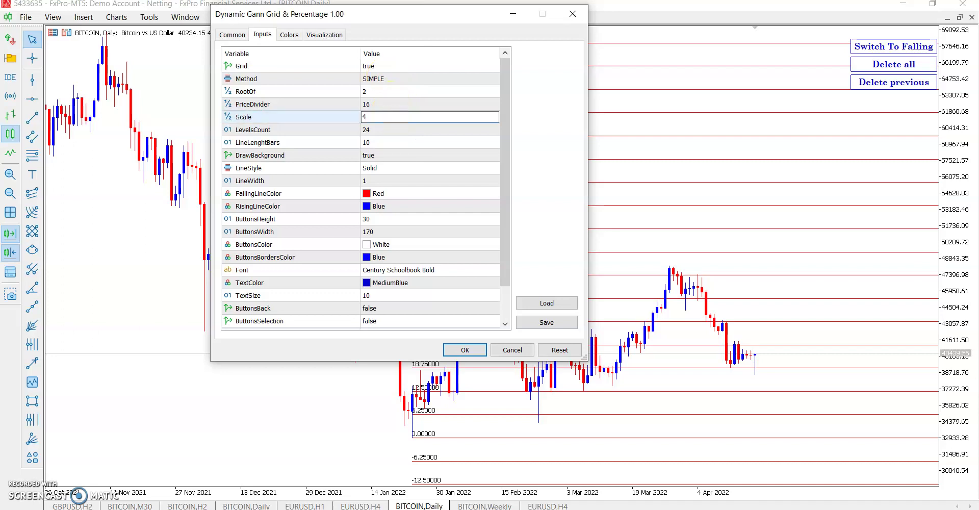
{"action": "left_click", "coordinate": [464, 349]}
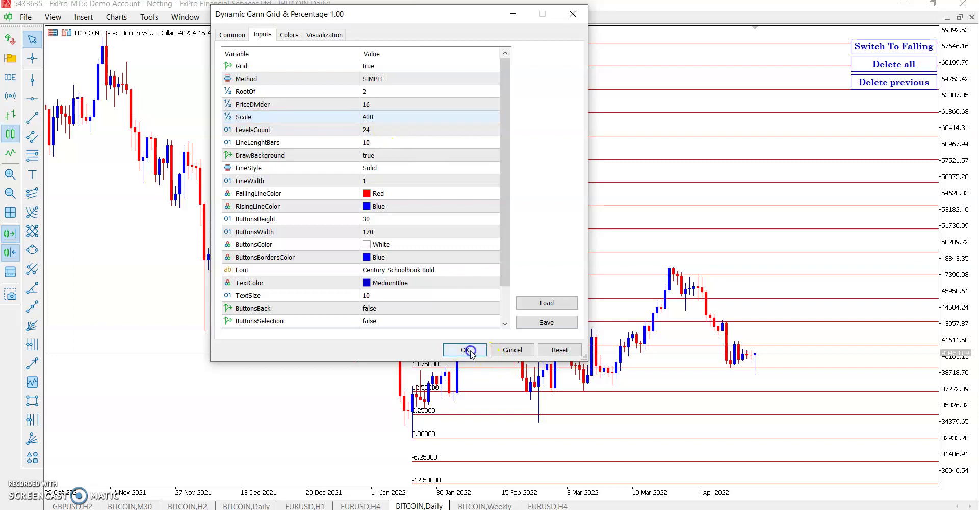
{"action": "left_click", "coordinate": [550, 280]}
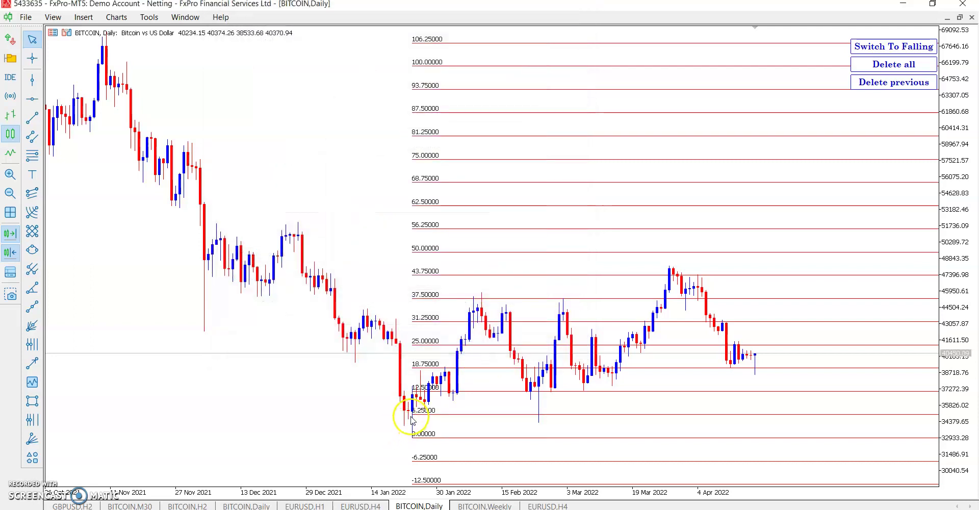
Draw a trial grid from the January low, then delete both previous grid drawings.
{"action": "left_click", "coordinate": [414, 420]}
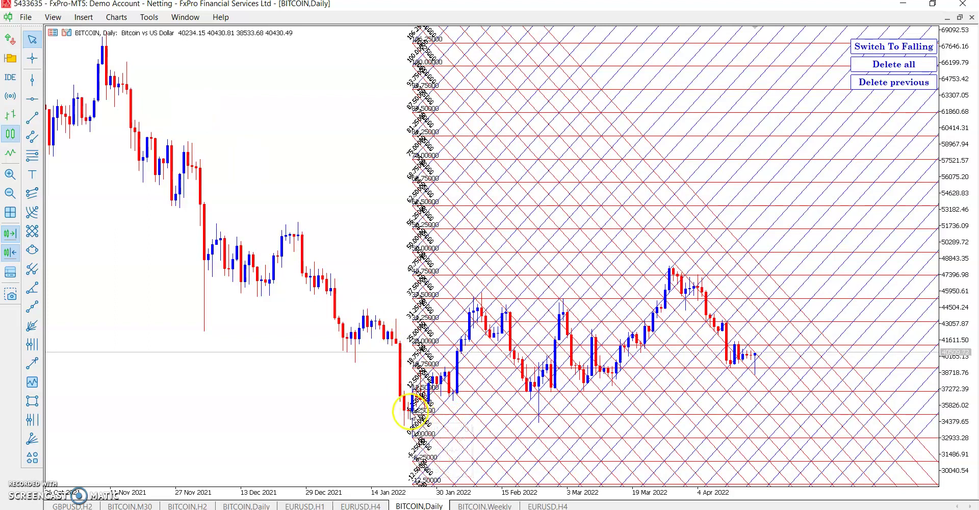
{"action": "left_click", "coordinate": [886, 85]}
{"action": "left_click", "coordinate": [886, 86]}
Set the Gann indicator's PriceDivider to 8 and close the indicator list.
{"action": "right_click", "coordinate": [342, 151]}
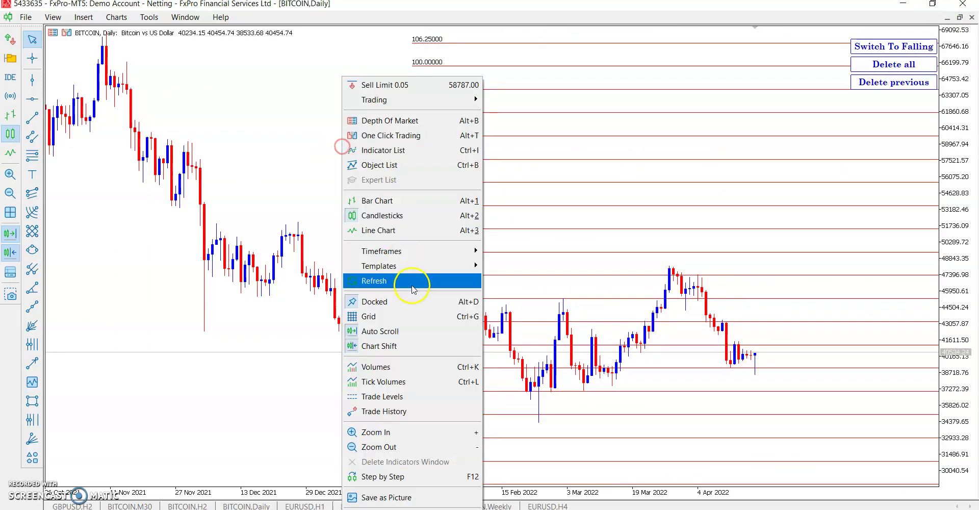
{"action": "left_click", "coordinate": [387, 151]}
{"action": "double_click", "coordinate": [411, 147]}
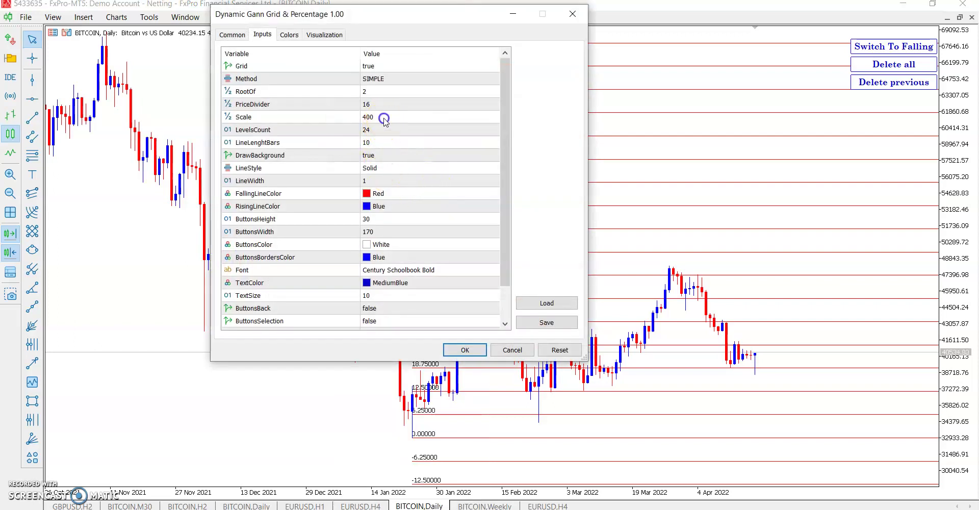
{"action": "left_click", "coordinate": [384, 118]}
{"action": "left_click", "coordinate": [382, 104]}
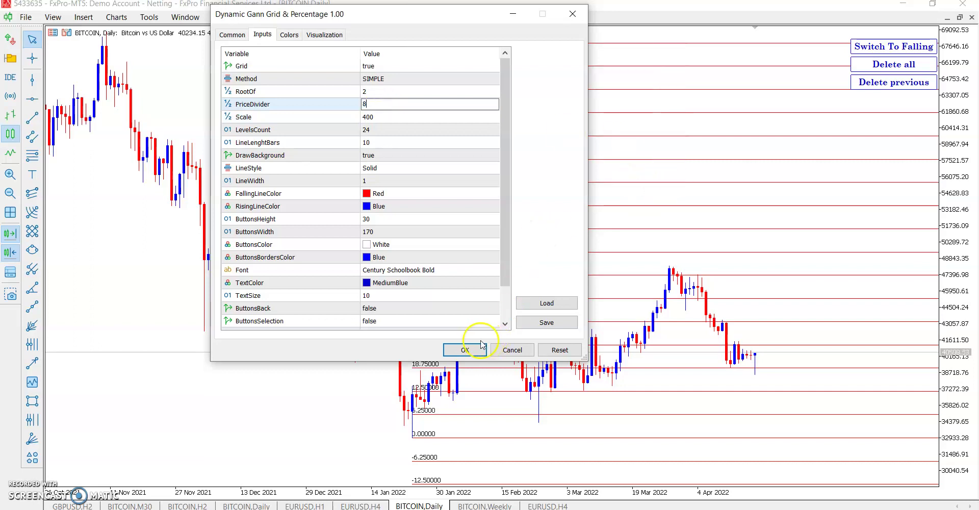
{"action": "left_click", "coordinate": [465, 350]}
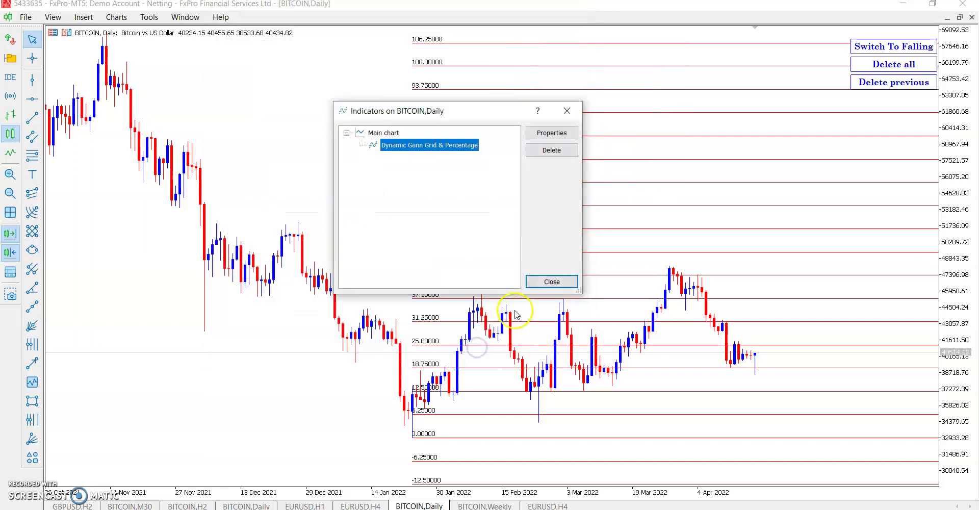
{"action": "left_click", "coordinate": [535, 279]}
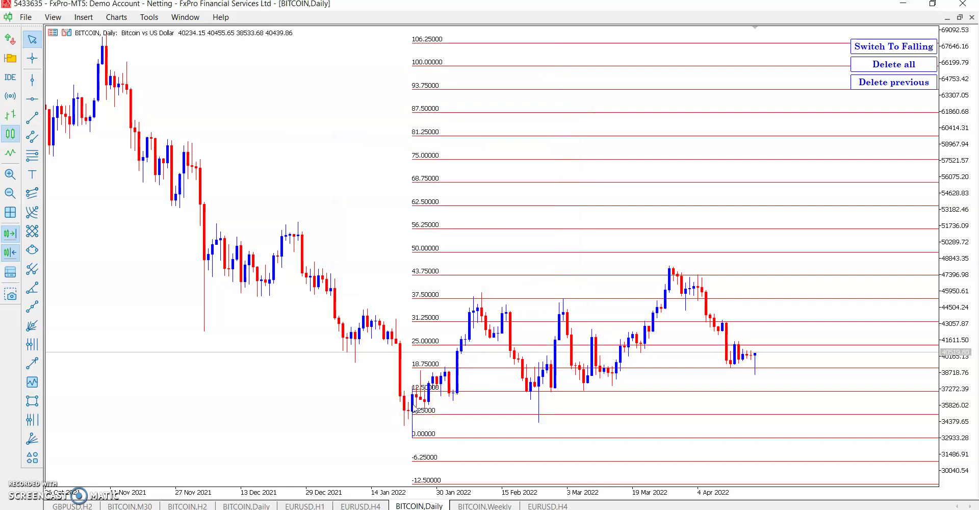
Test-draw a grid from the January 2022 low, then clear all grids with Delete all.
{"action": "left_click", "coordinate": [414, 406]}
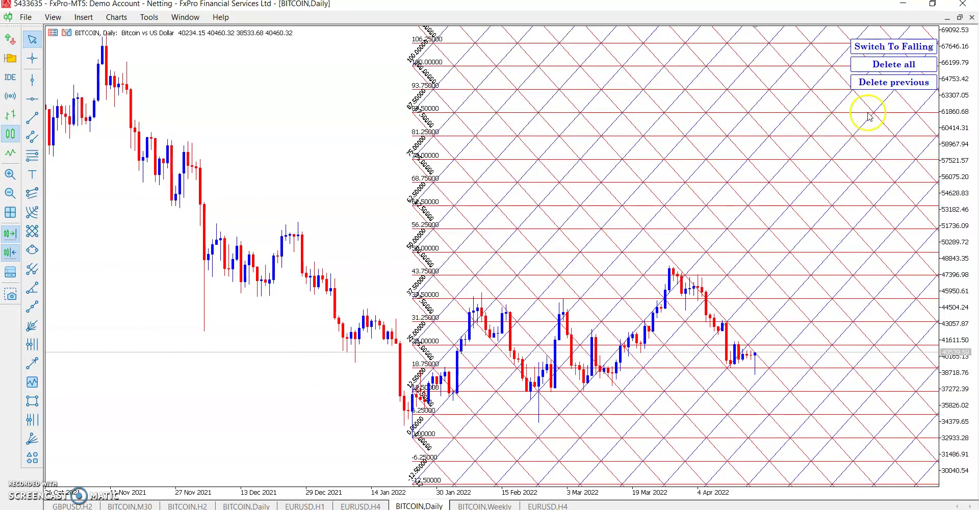
{"action": "left_click", "coordinate": [898, 65]}
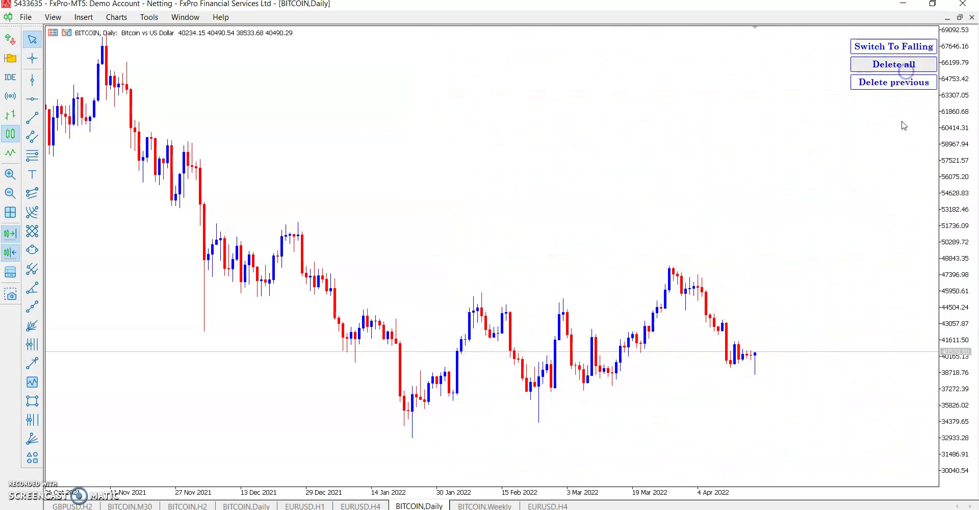
Anchor a Gann grid at the 20 Jul 2021 low and measure to the October peak with the crosshair.
{"action": "left_click", "coordinate": [10, 193]}
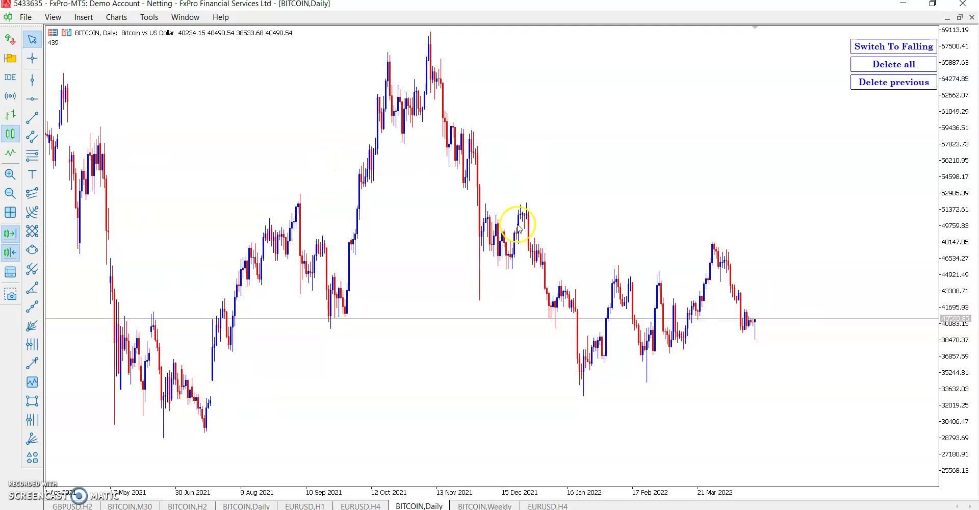
{"action": "left_click", "coordinate": [206, 424]}
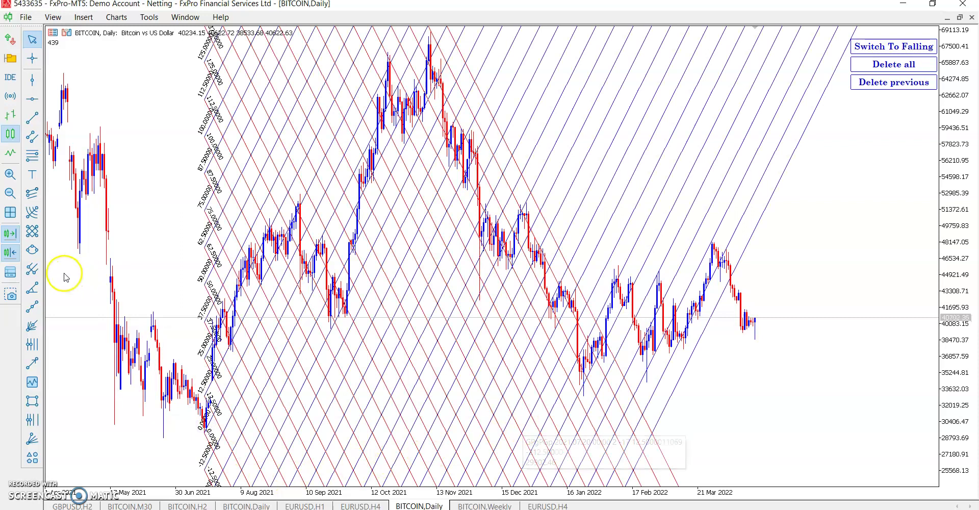
{"action": "left_click", "coordinate": [9, 175]}
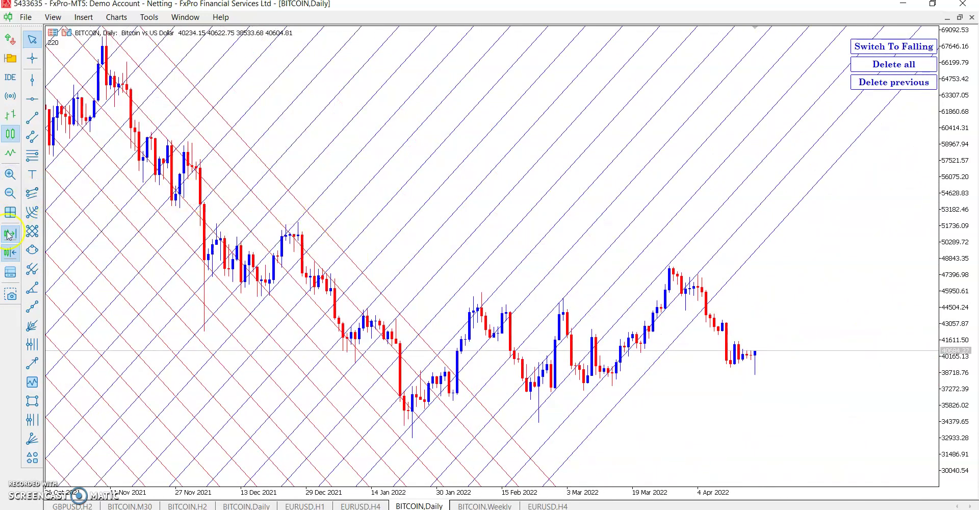
{"action": "left_click", "coordinate": [11, 254]}
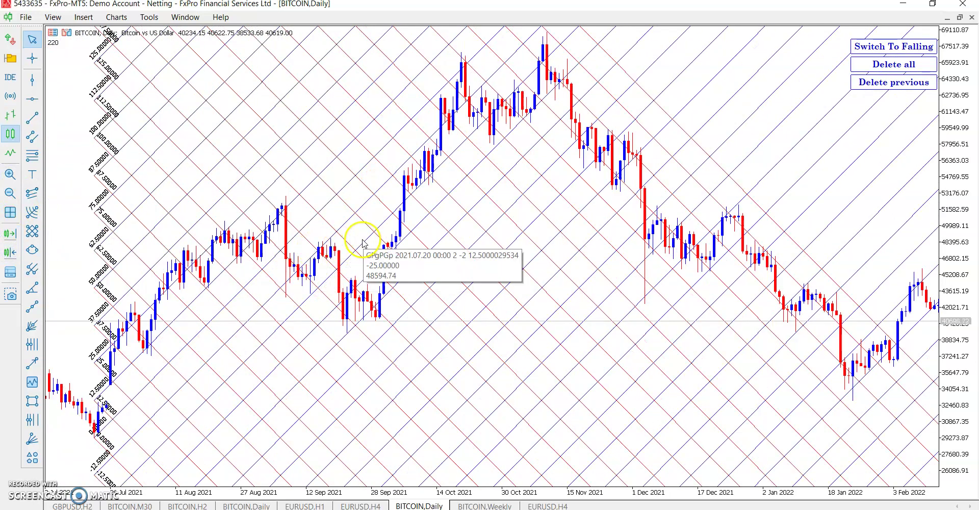
{"action": "middle_click", "coordinate": [363, 243]}
{"action": "left_click_drag", "start_coordinate": [364, 242], "coordinate": [530, 66]}
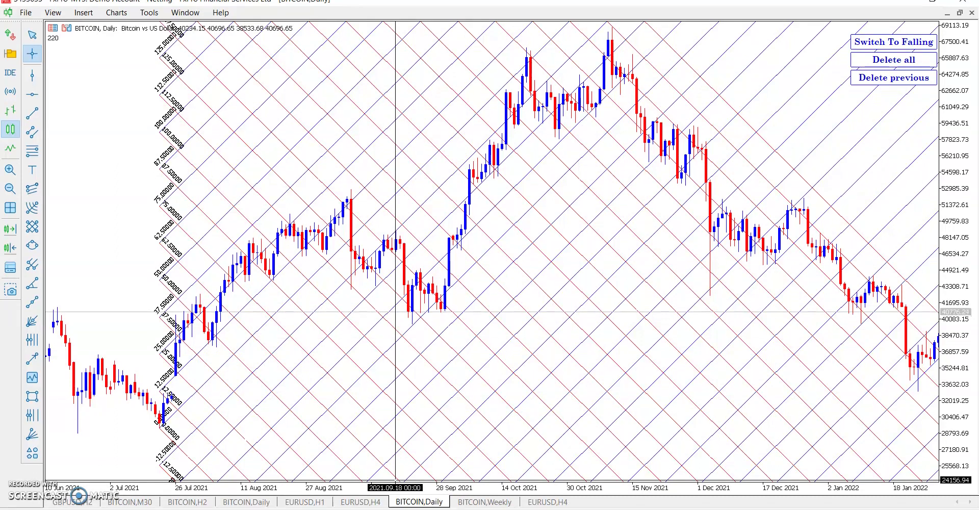
Switch to the EURUSD H4 chart and remove all its grid drawings.
{"action": "left_click", "coordinate": [372, 501]}
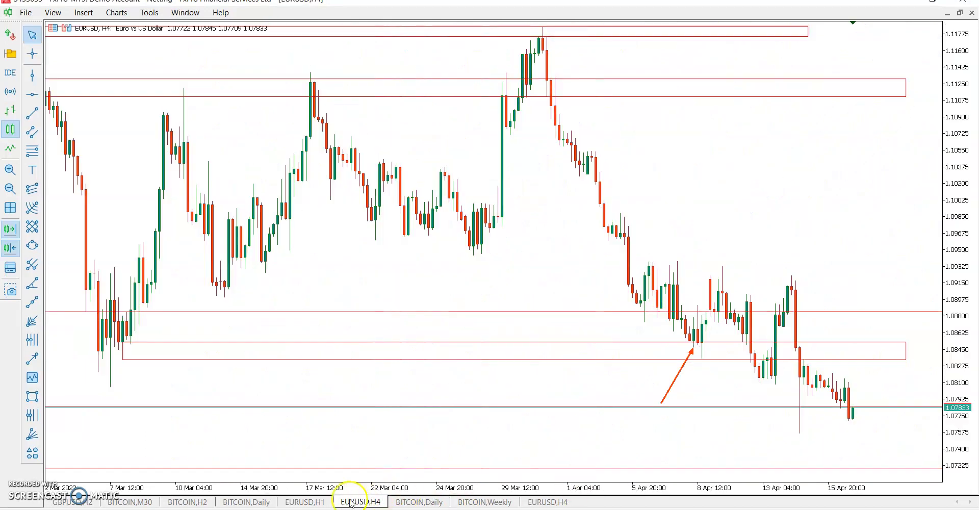
{"action": "left_click", "coordinate": [307, 502]}
{"action": "left_click", "coordinate": [483, 502]}
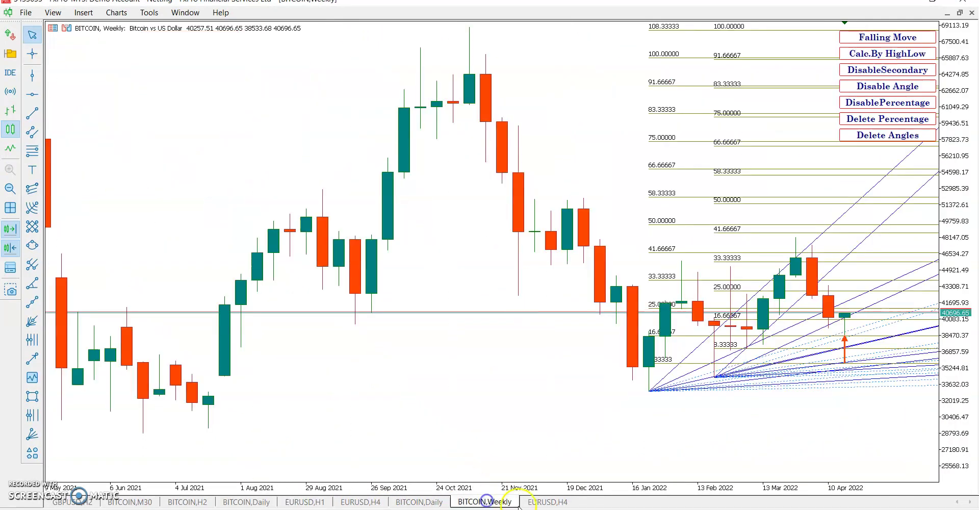
{"action": "left_click", "coordinate": [544, 503]}
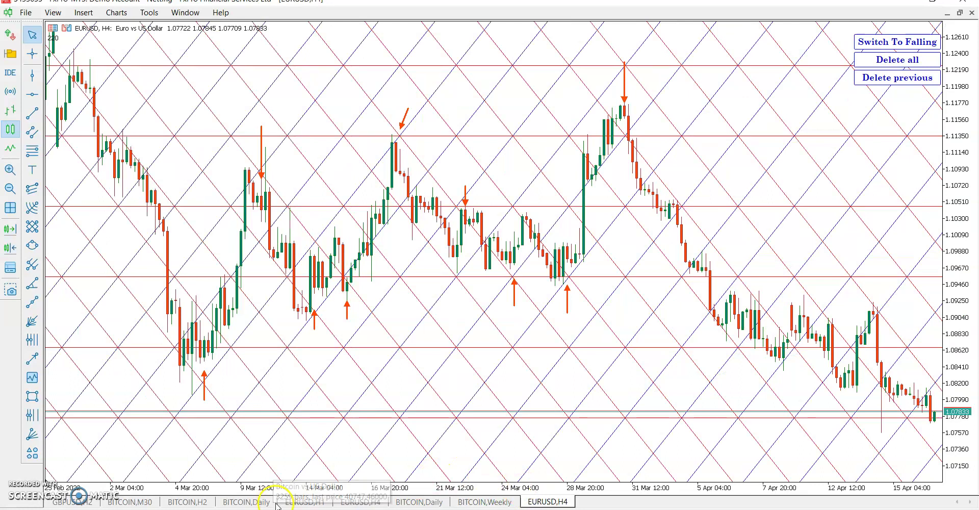
{"action": "left_click", "coordinate": [906, 61]}
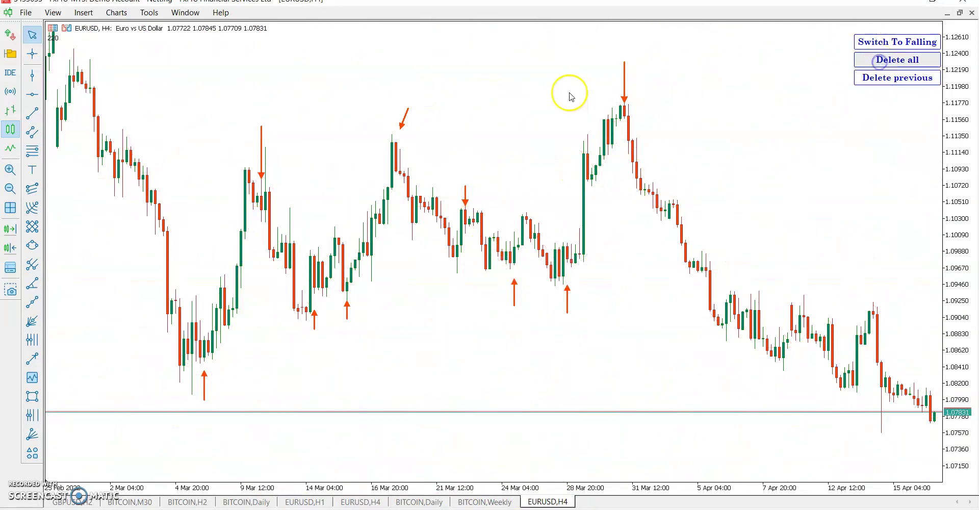
Delete all arrow annotations through the Objects List, then bring up the indicator list.
{"action": "right_click", "coordinate": [538, 74]}
{"action": "left_click", "coordinate": [601, 161]}
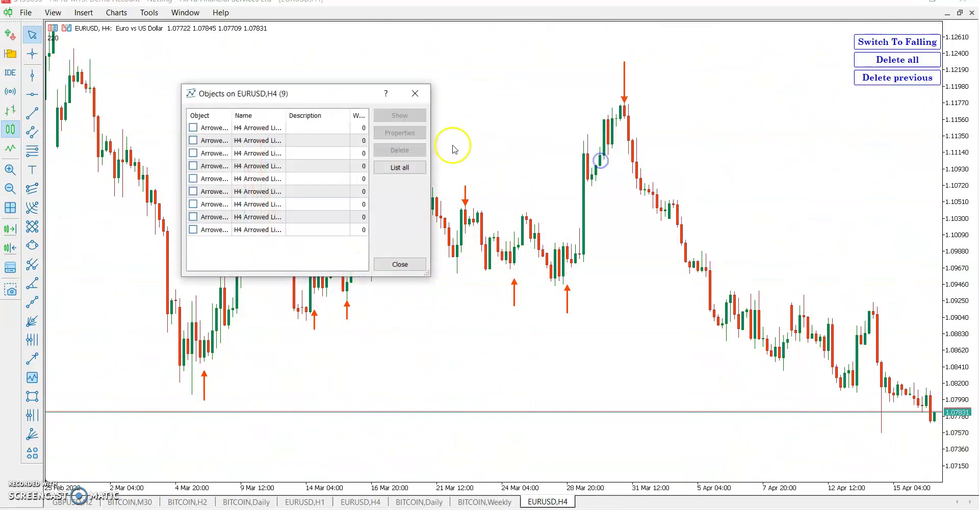
{"action": "left_click_drag", "start_coordinate": [258, 128], "coordinate": [265, 152]}
{"action": "left_click", "coordinate": [400, 150]}
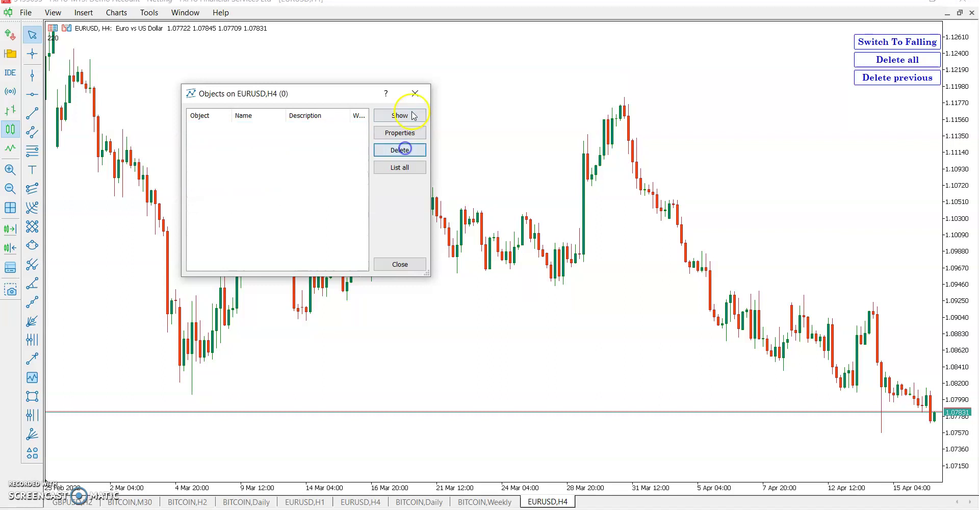
{"action": "left_click", "coordinate": [415, 93]}
{"action": "right_click", "coordinate": [311, 91]}
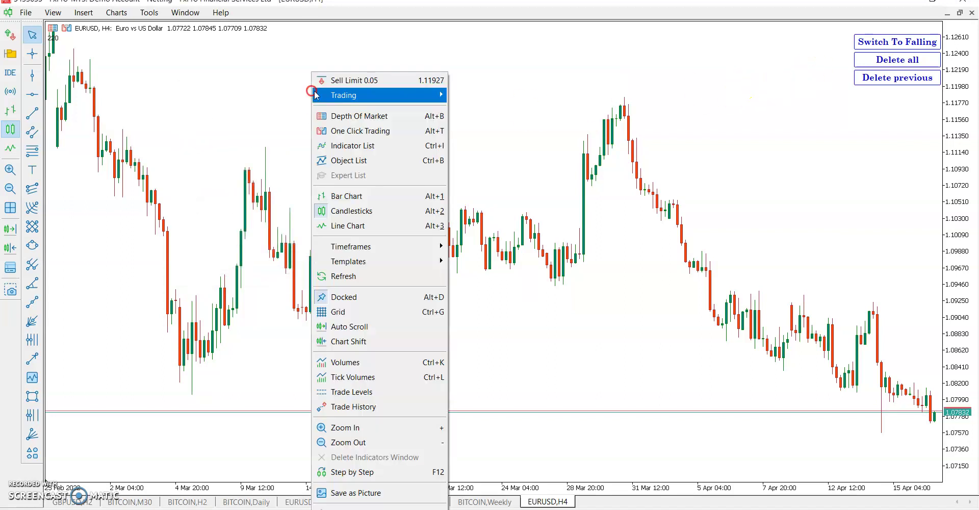
{"action": "left_click", "coordinate": [372, 154]}
Switch the Gann indicator's Grid input to false, keeping Method as SIMPLE.
{"action": "double_click", "coordinate": [417, 139]}
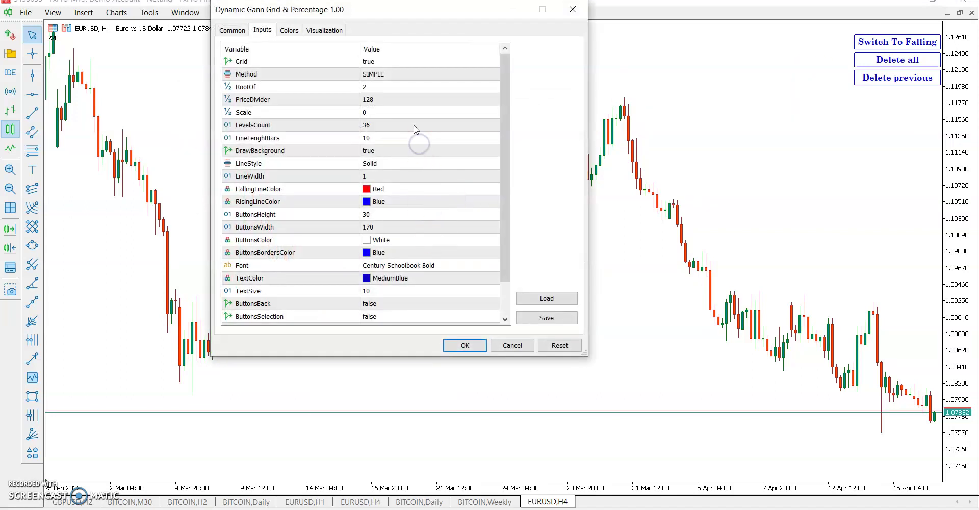
{"action": "left_click", "coordinate": [396, 93]}
{"action": "left_click", "coordinate": [394, 61]}
{"action": "left_click", "coordinate": [395, 86]}
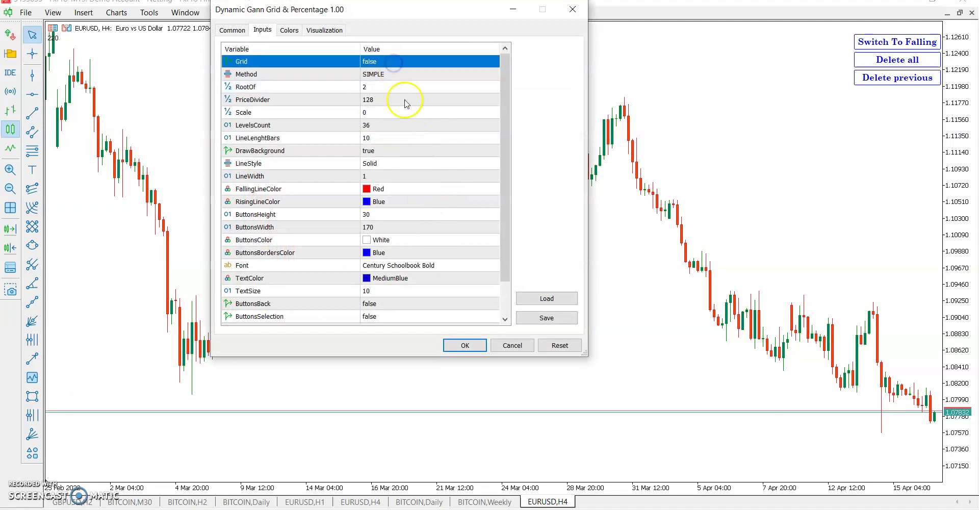
{"action": "left_click", "coordinate": [395, 86]}
{"action": "left_click", "coordinate": [395, 75]}
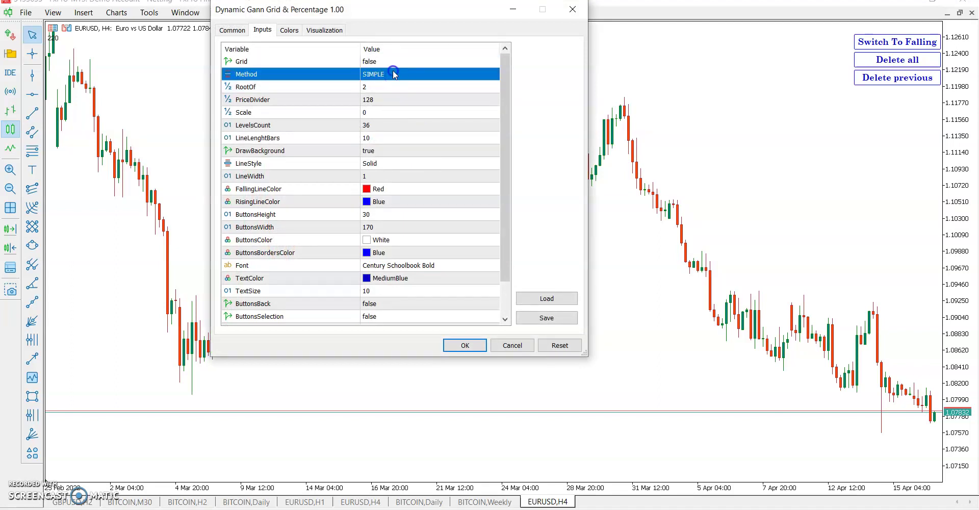
{"action": "left_click", "coordinate": [386, 90]}
{"action": "left_click", "coordinate": [390, 74]}
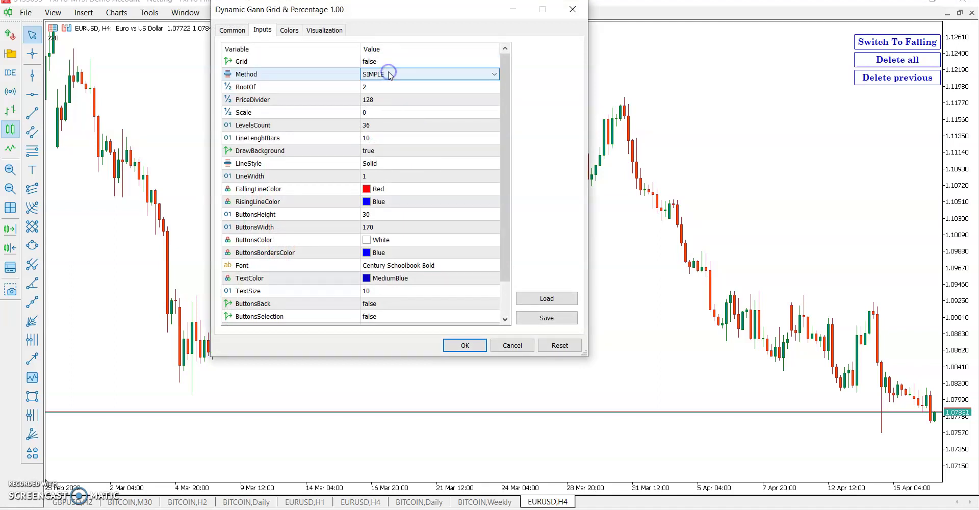
{"action": "left_click", "coordinate": [390, 75]}
{"action": "left_click", "coordinate": [387, 85]}
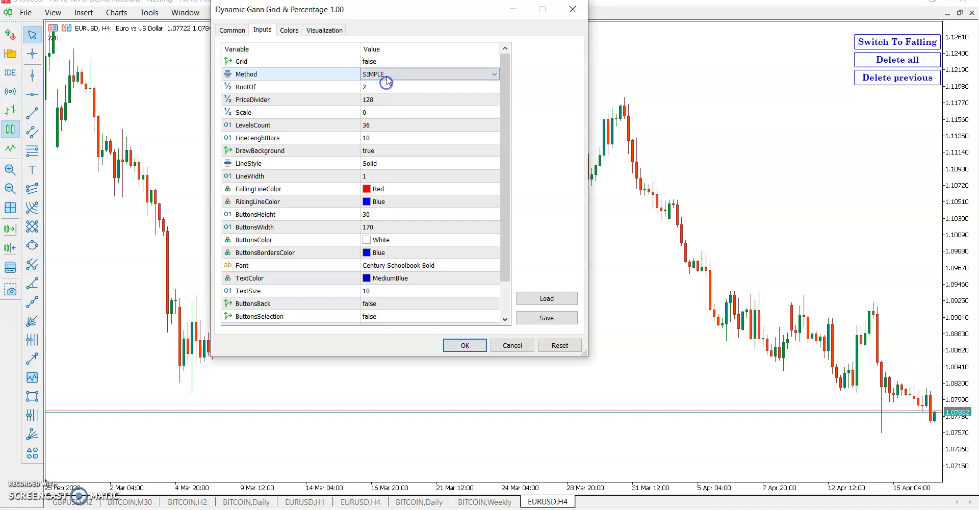
Set Scale to 0.00016, apply the settings and close the Indicators list.
{"action": "double_click", "coordinate": [380, 101]}
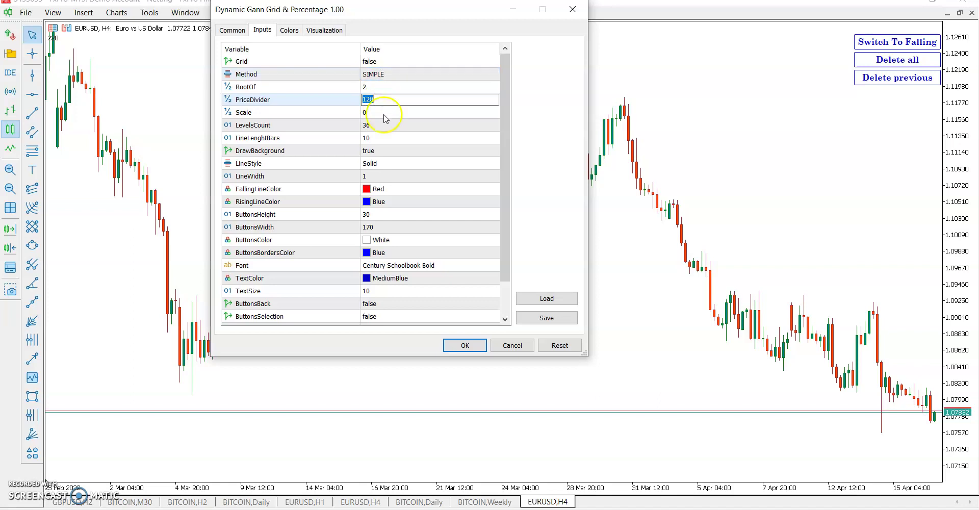
{"action": "double_click", "coordinate": [388, 124]}
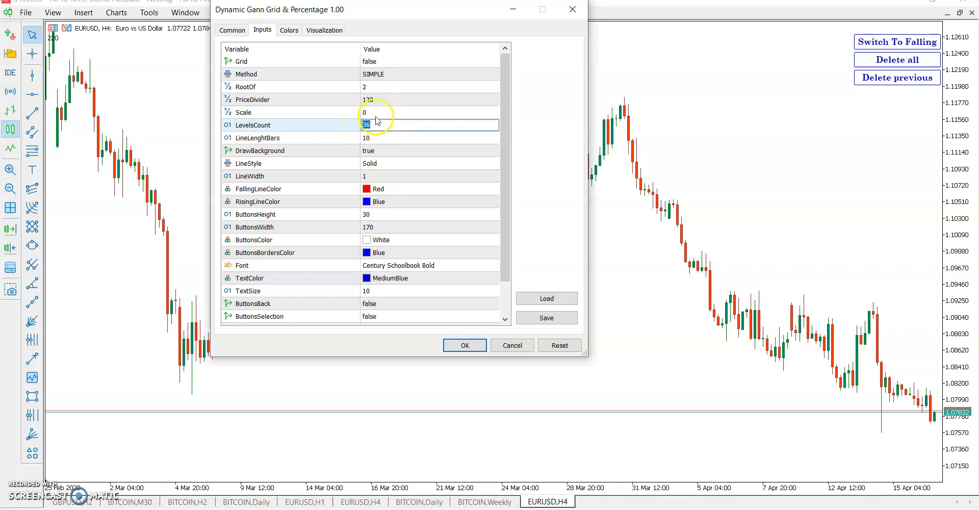
{"action": "double_click", "coordinate": [376, 115]}
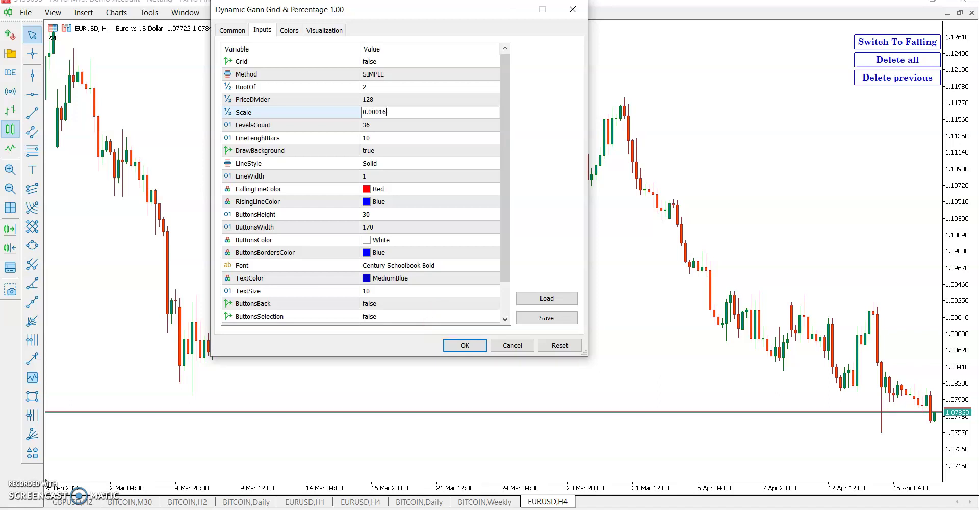
{"action": "left_click", "coordinate": [465, 345]}
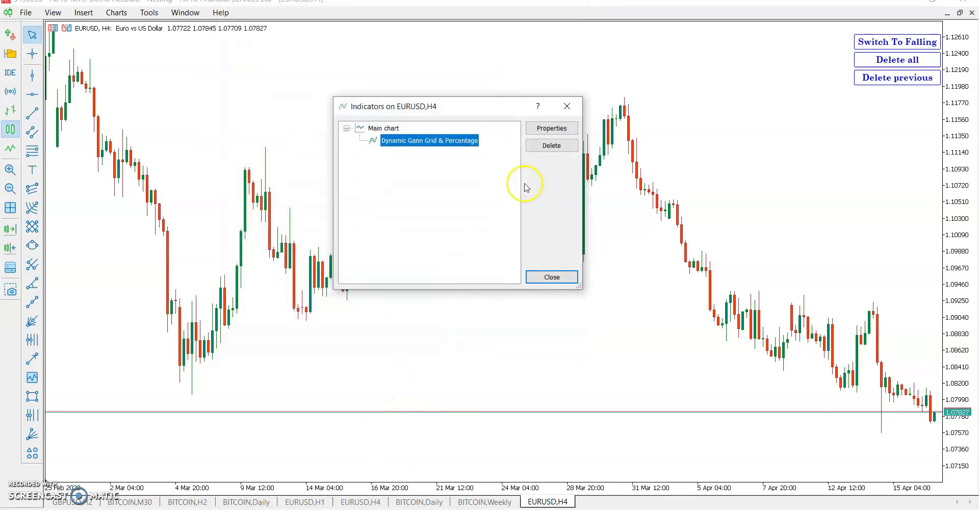
{"action": "left_click", "coordinate": [551, 276]}
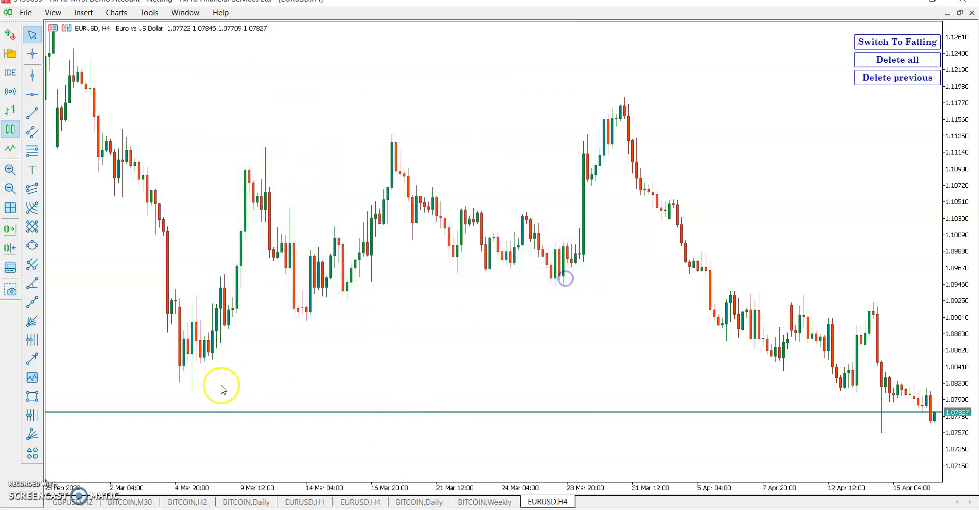
Turn the Gann indicator's Grid on, test rising and falling grids at the March low, then clear them.
{"action": "left_click", "coordinate": [192, 366]}
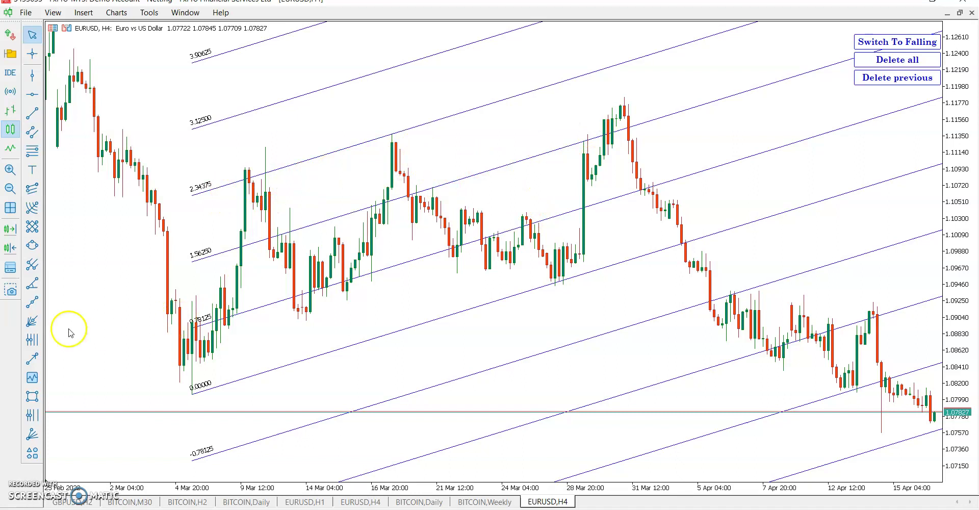
{"action": "right_click", "coordinate": [473, 119]}
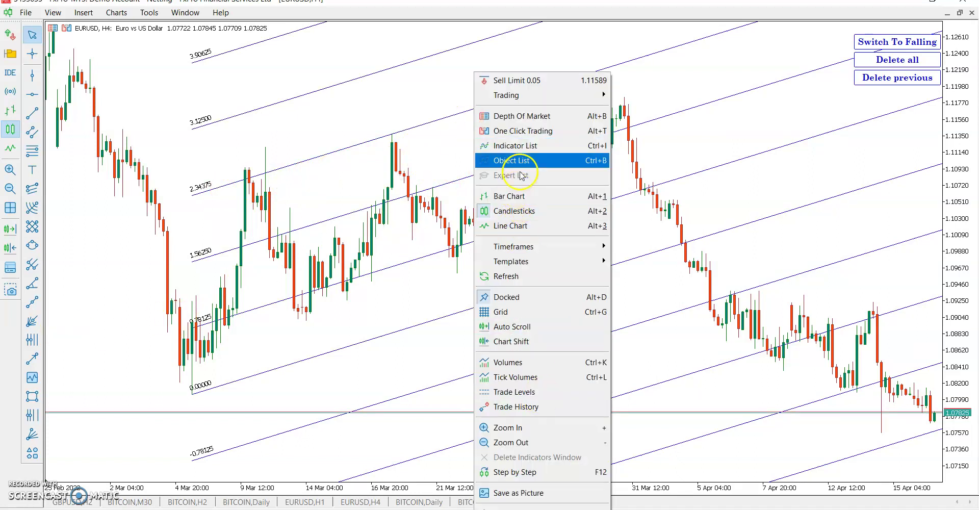
{"action": "left_click", "coordinate": [523, 146]}
{"action": "left_click", "coordinate": [412, 144]}
{"action": "double_click", "coordinate": [412, 144]}
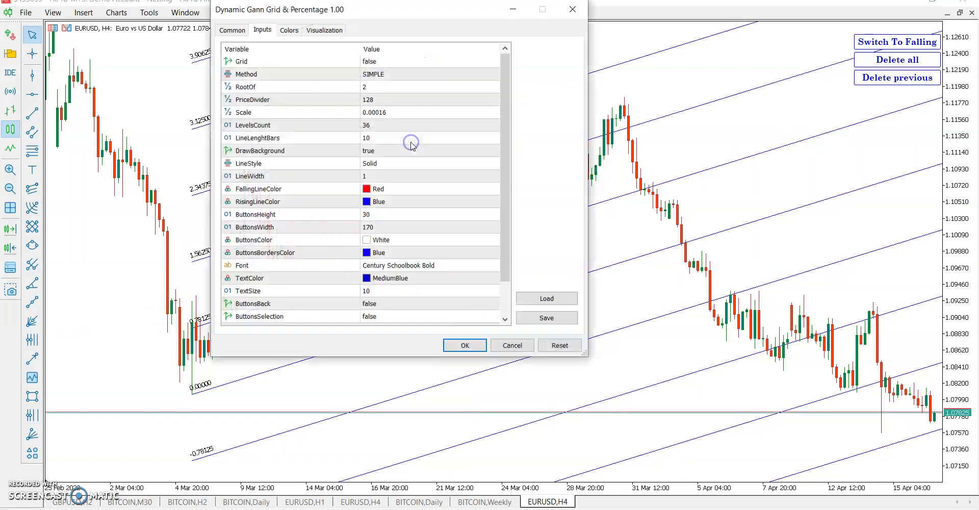
{"action": "left_click", "coordinate": [395, 62]}
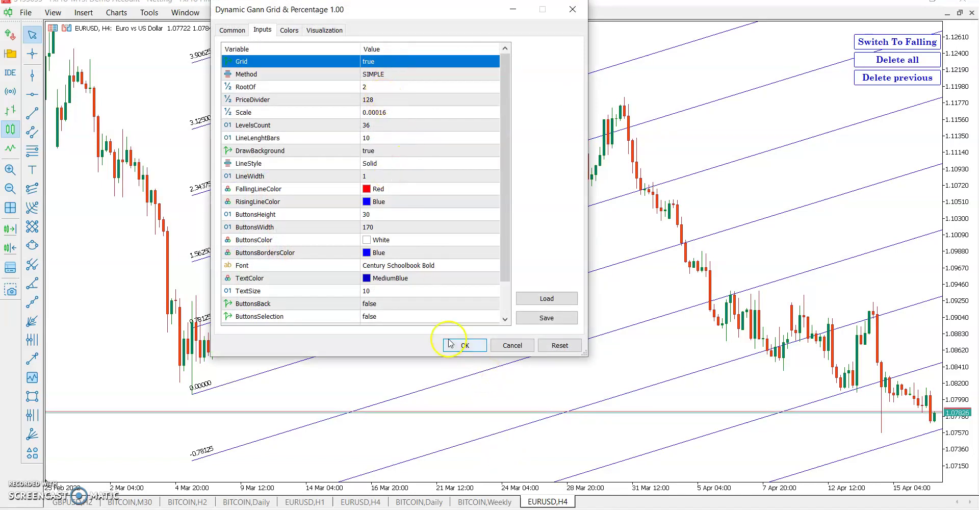
{"action": "left_click", "coordinate": [464, 345]}
{"action": "left_click", "coordinate": [555, 339]}
{"action": "left_click", "coordinate": [191, 373]}
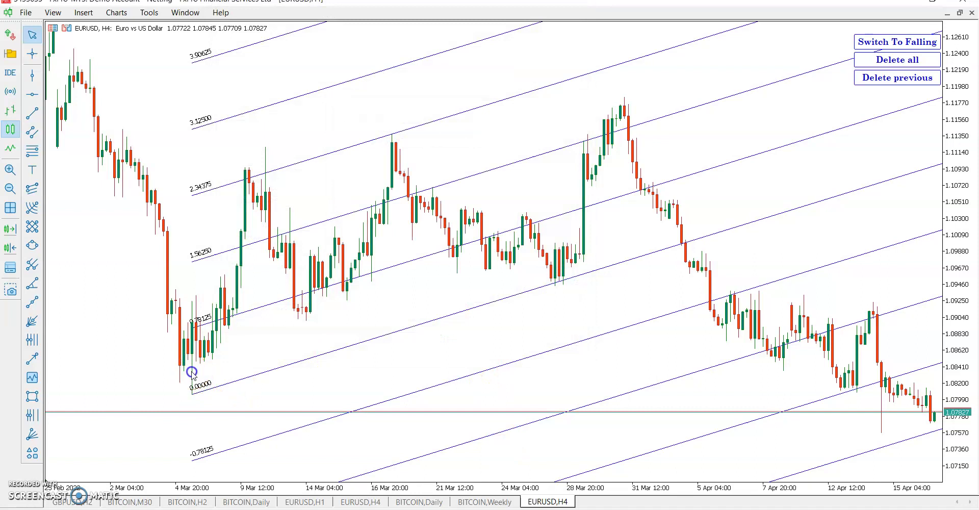
{"action": "left_click", "coordinate": [193, 374]}
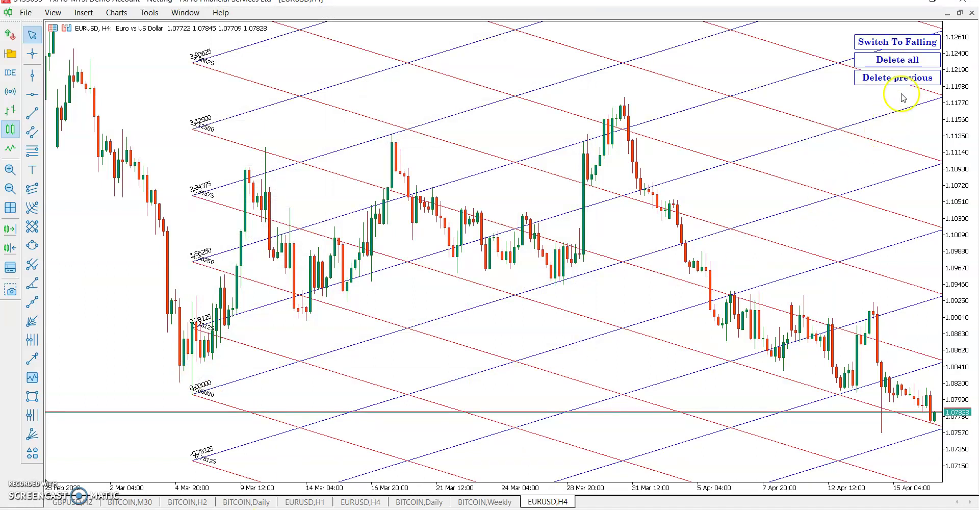
{"action": "left_click", "coordinate": [898, 59]}
Set Scale to 0.0016, draw a dense grid from the early-March low, and clear it.
{"action": "right_click", "coordinate": [477, 245]}
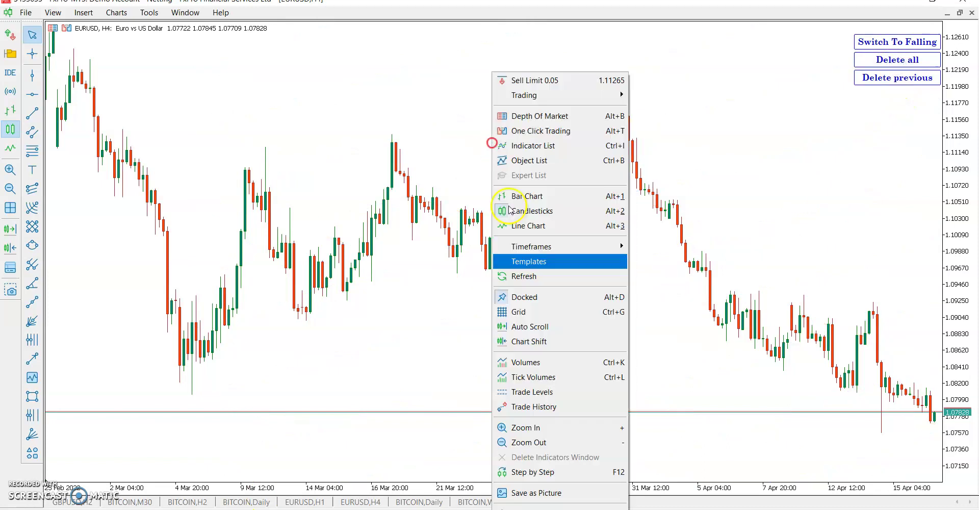
{"action": "left_click", "coordinate": [526, 146]}
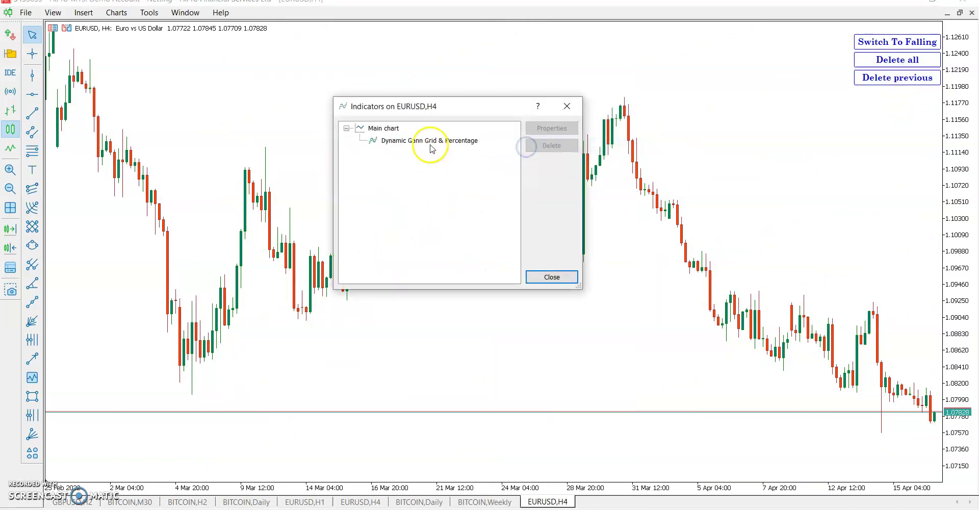
{"action": "double_click", "coordinate": [430, 142]}
{"action": "double_click", "coordinate": [397, 99]}
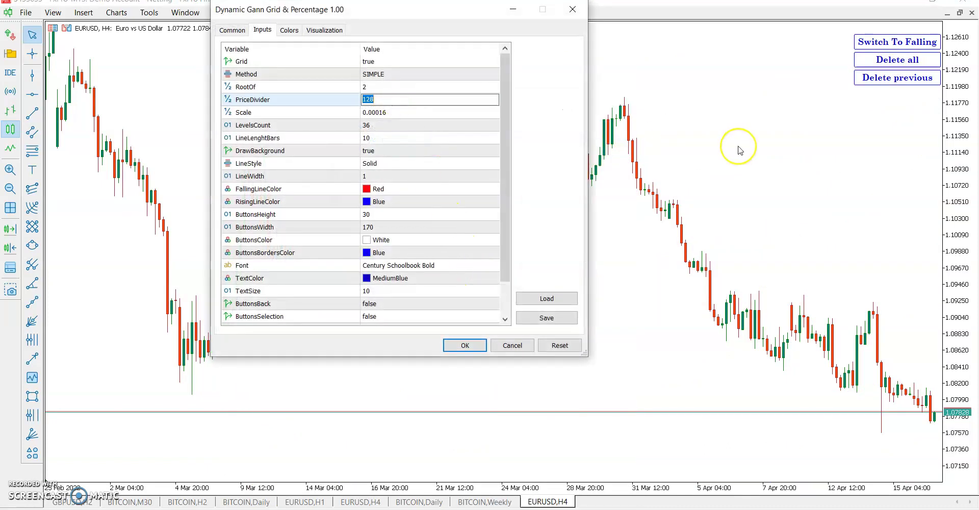
{"action": "double_click", "coordinate": [388, 113]}
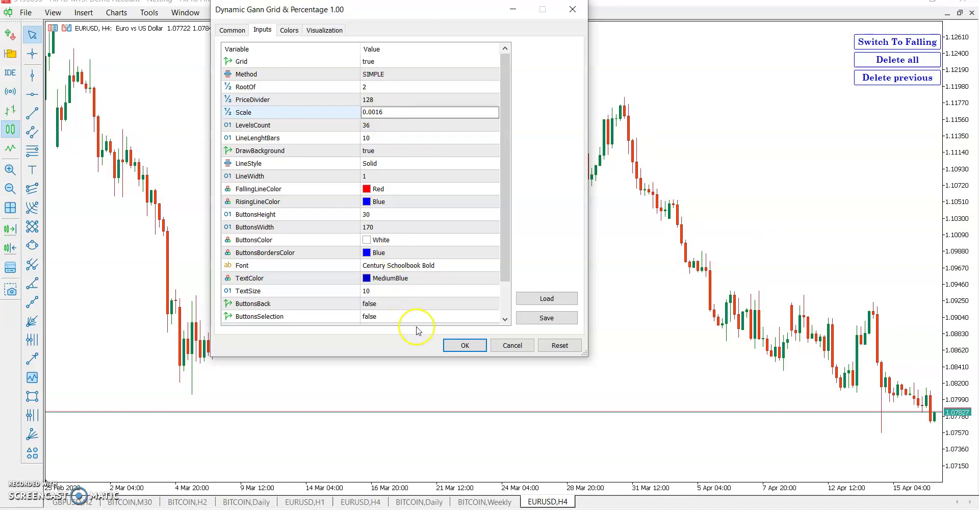
{"action": "left_click", "coordinate": [462, 347]}
{"action": "left_click", "coordinate": [553, 277]}
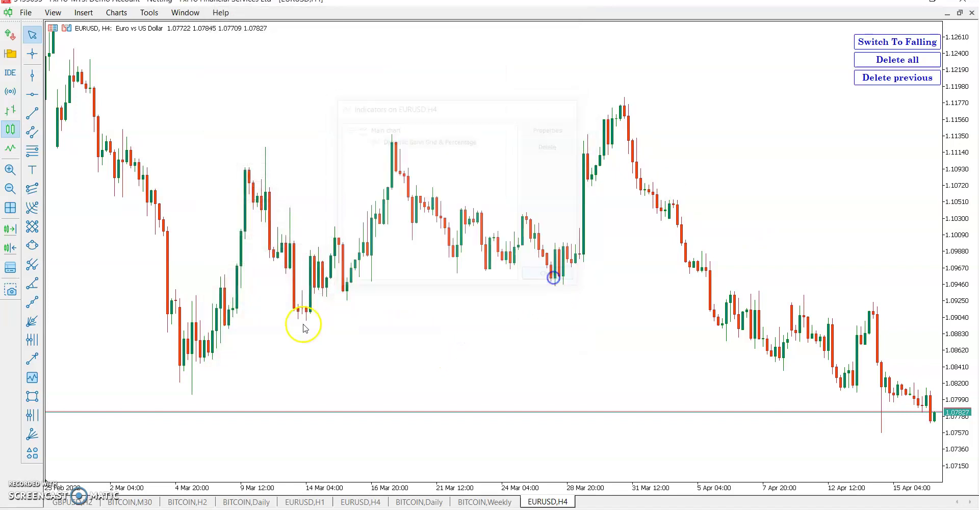
{"action": "left_click", "coordinate": [191, 356]}
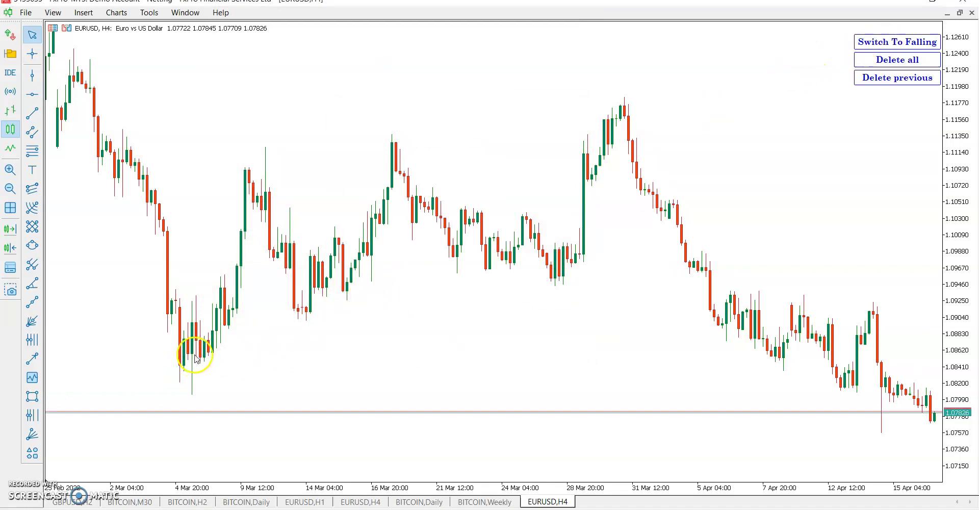
{"action": "left_click", "coordinate": [193, 355]}
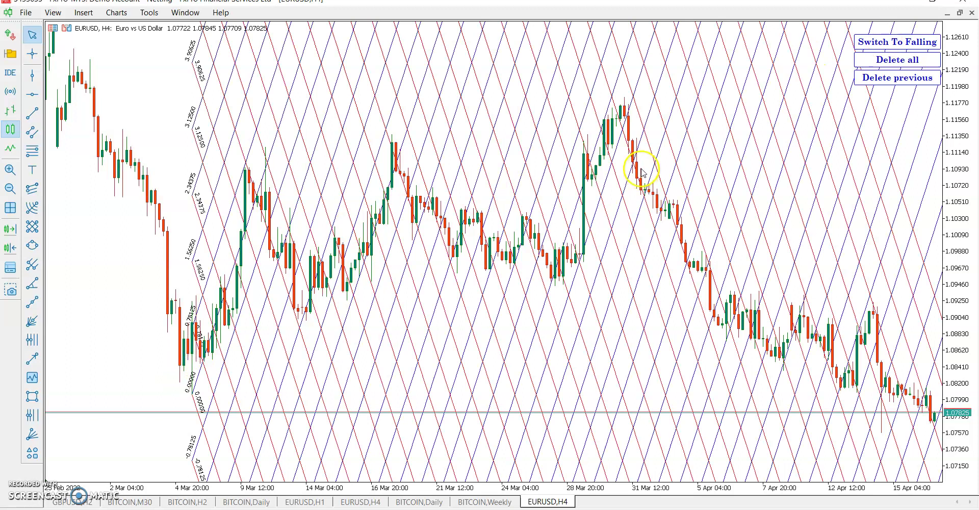
{"action": "left_click", "coordinate": [898, 60]}
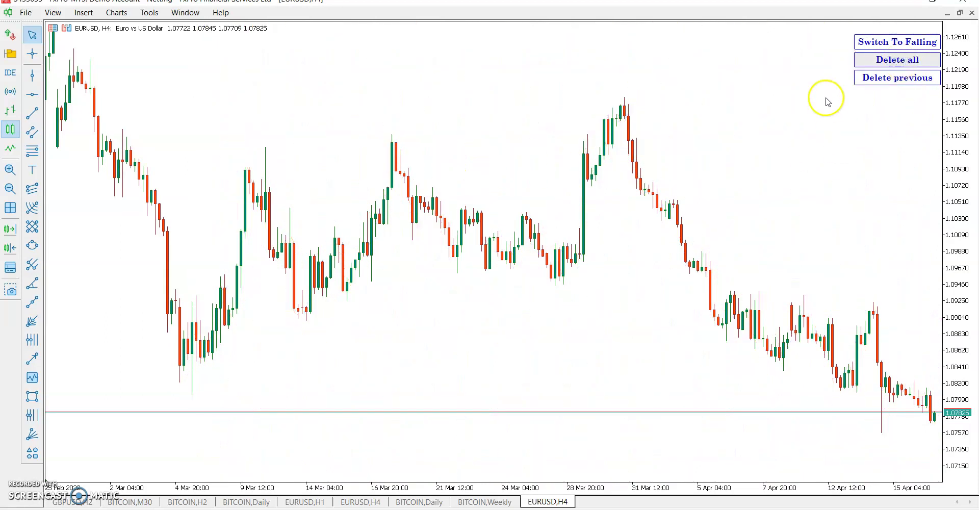
Change the Gann indicator's Scale value and redraw a grid anchored at the March low.
{"action": "right_click", "coordinate": [452, 121]}
{"action": "left_click", "coordinate": [493, 146]}
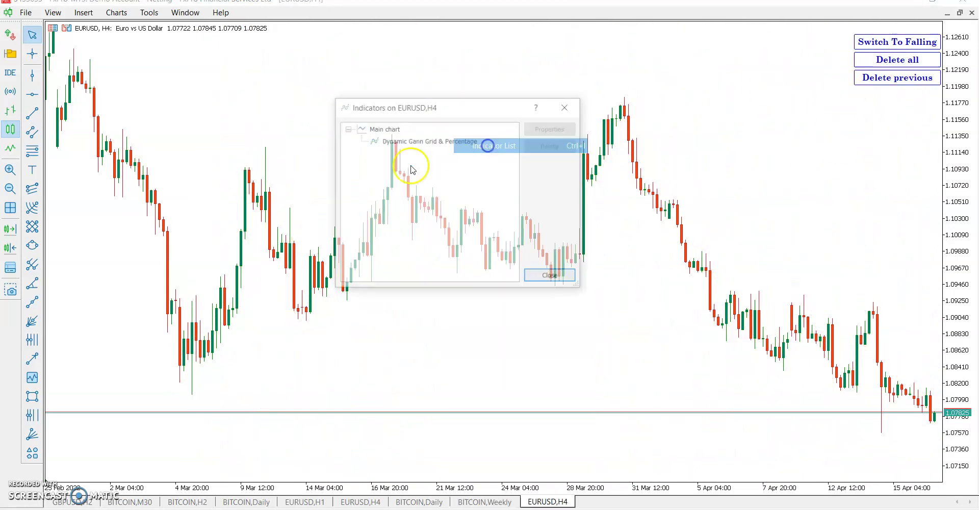
{"action": "double_click", "coordinate": [403, 138]}
{"action": "double_click", "coordinate": [391, 114]}
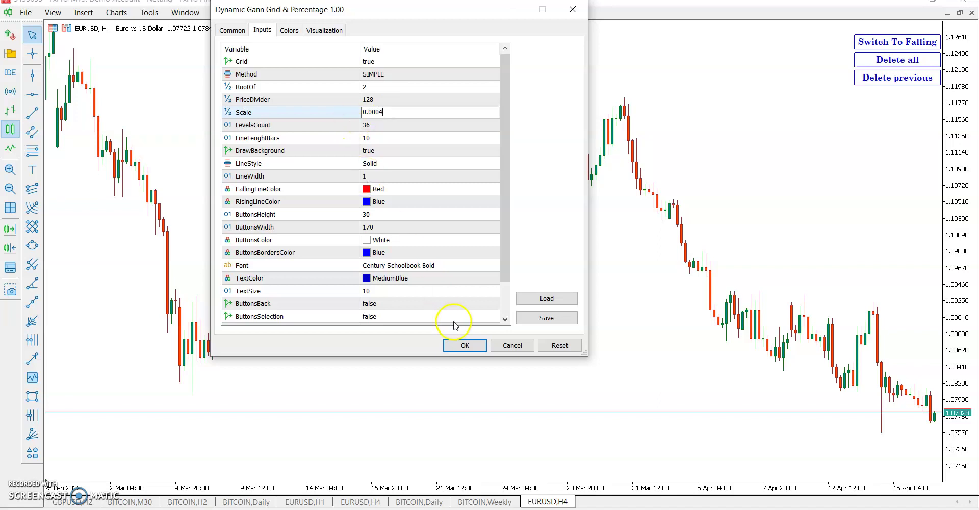
{"action": "left_click", "coordinate": [465, 346]}
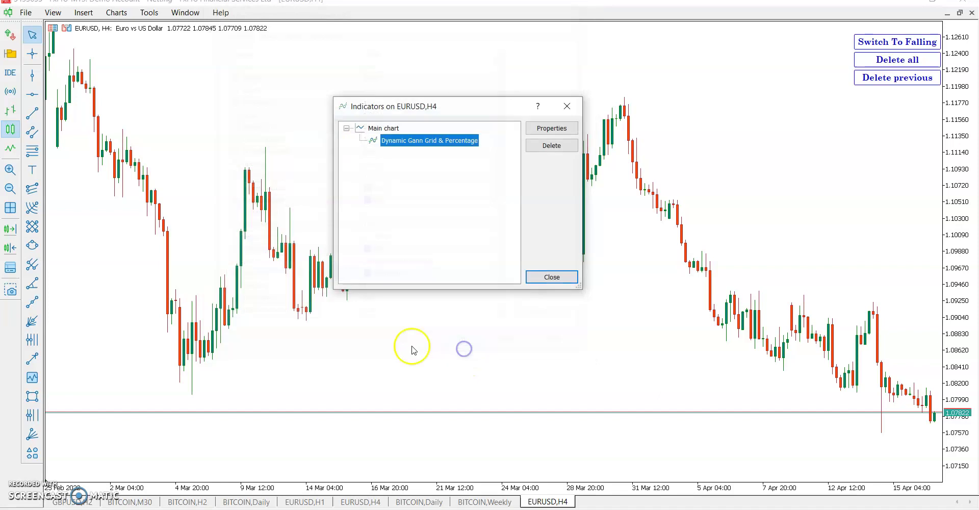
{"action": "left_click", "coordinate": [574, 273]}
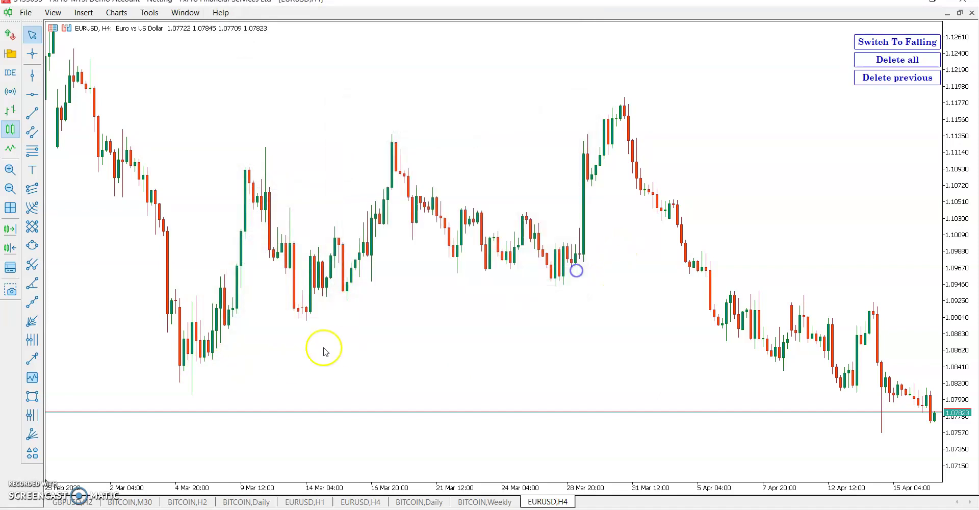
{"action": "left_click", "coordinate": [194, 359]}
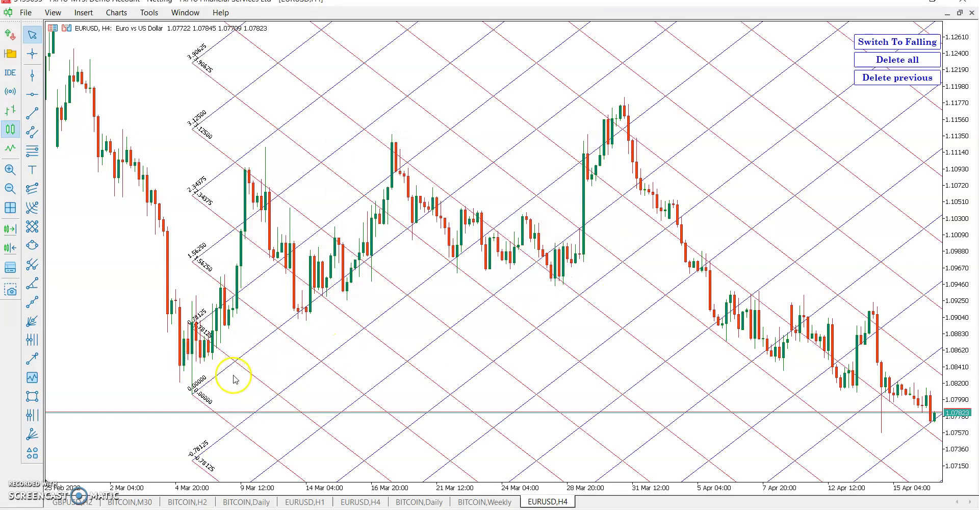
Draw a trend-by-angle line from 17 Mar 2022 and set its angle to 41.7°.
{"action": "left_click", "coordinate": [31, 285]}
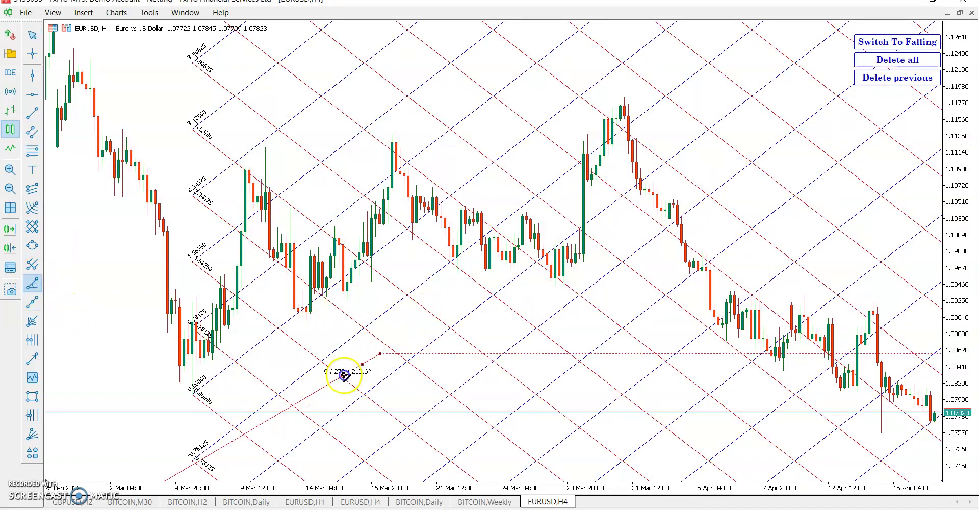
{"action": "left_click_drag", "start_coordinate": [380, 353], "coordinate": [524, 225]}
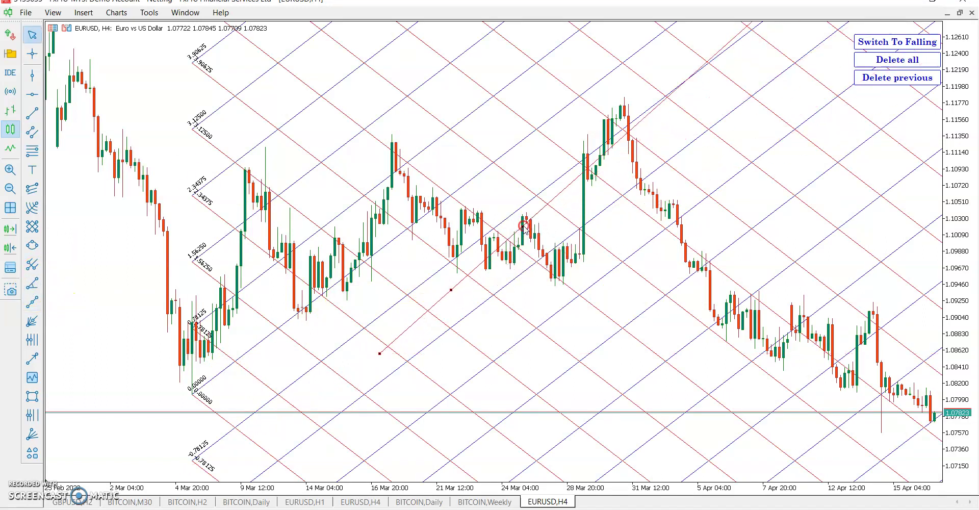
{"action": "right_click", "coordinate": [524, 226]}
{"action": "left_click", "coordinate": [556, 228]}
{"action": "left_click", "coordinate": [336, 215]}
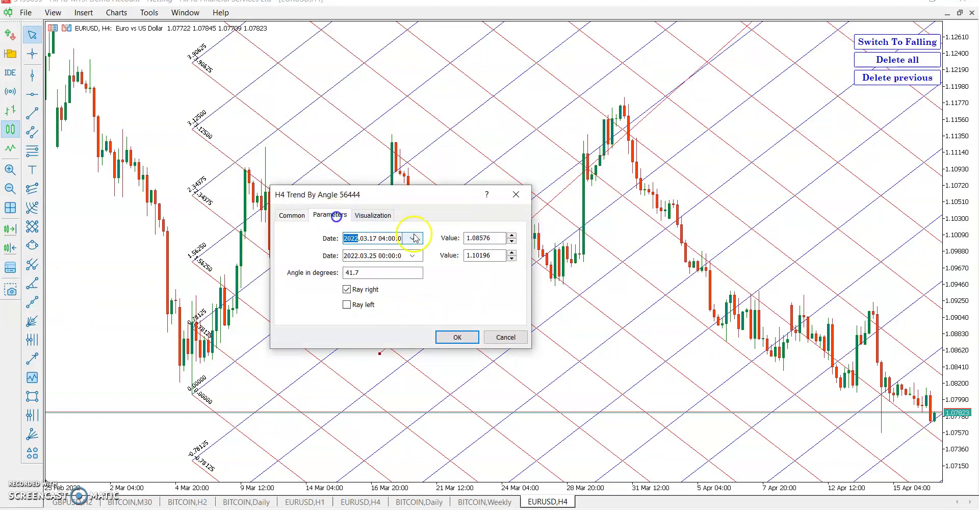
{"action": "left_click", "coordinate": [381, 274]}
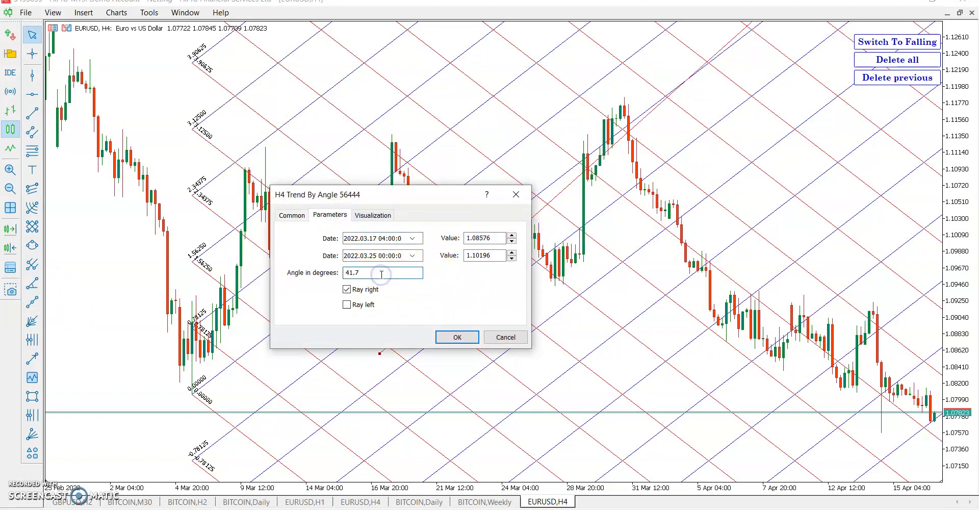
{"action": "left_click", "coordinate": [458, 337]}
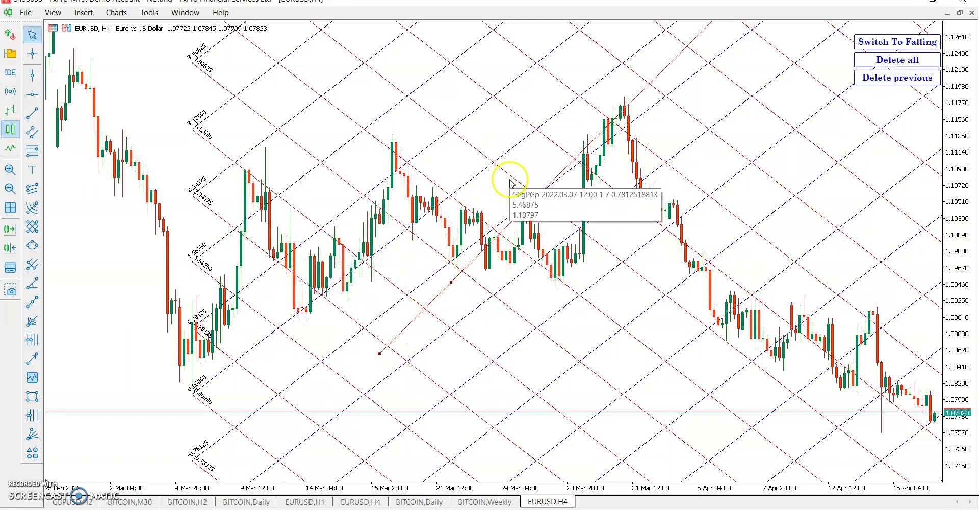
Set the Dynamic Gann Grid & Percentage Scale to 0.0008 and close the indicator list.
{"action": "right_click", "coordinate": [431, 161]}
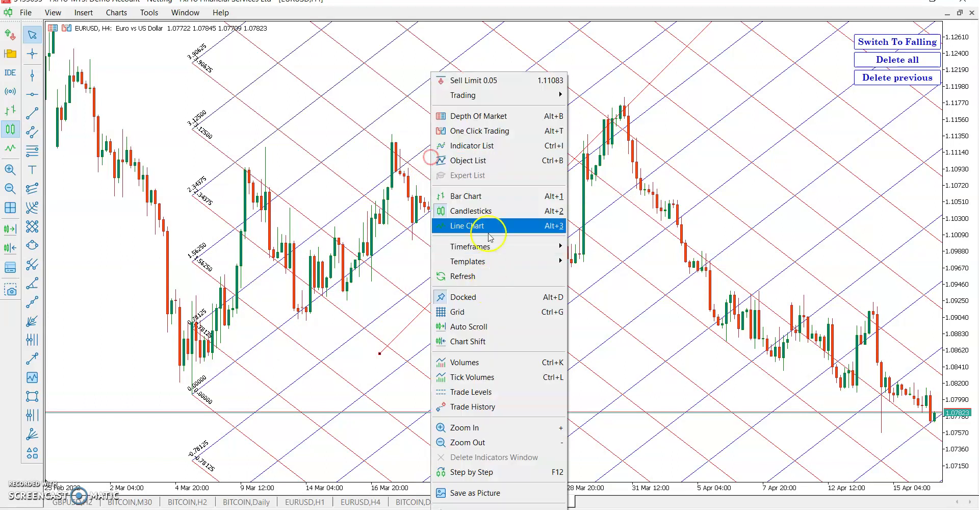
{"action": "left_click", "coordinate": [535, 149]}
{"action": "double_click", "coordinate": [440, 141]}
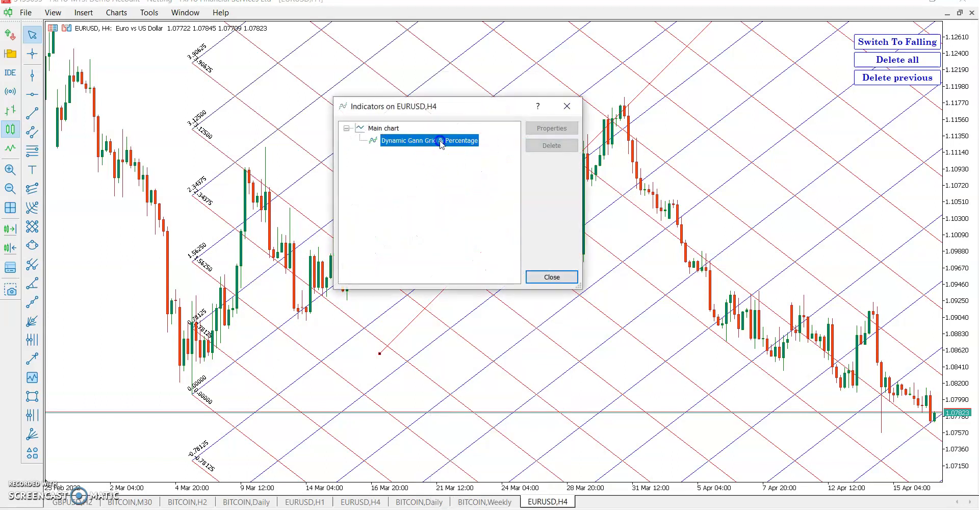
{"action": "double_click", "coordinate": [393, 114]}
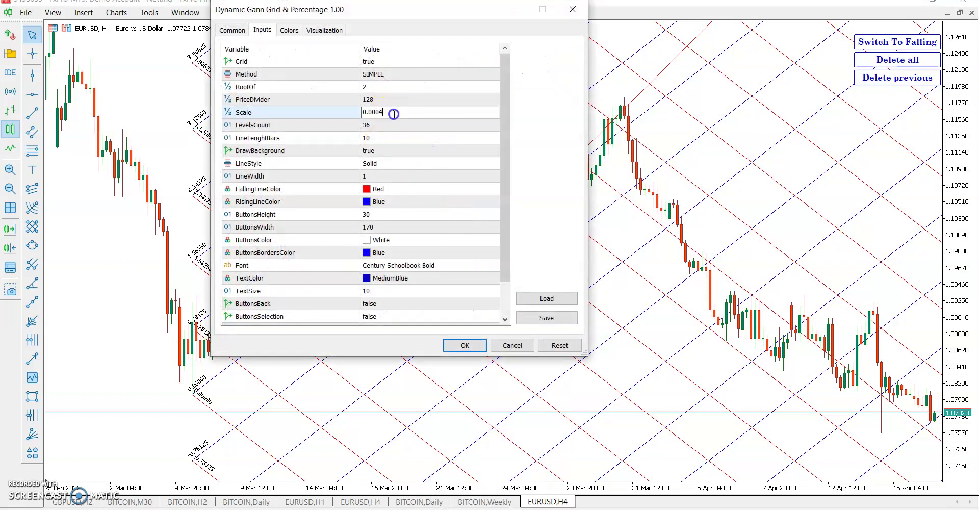
{"action": "left_click", "coordinate": [466, 345]}
{"action": "left_click", "coordinate": [544, 280]}
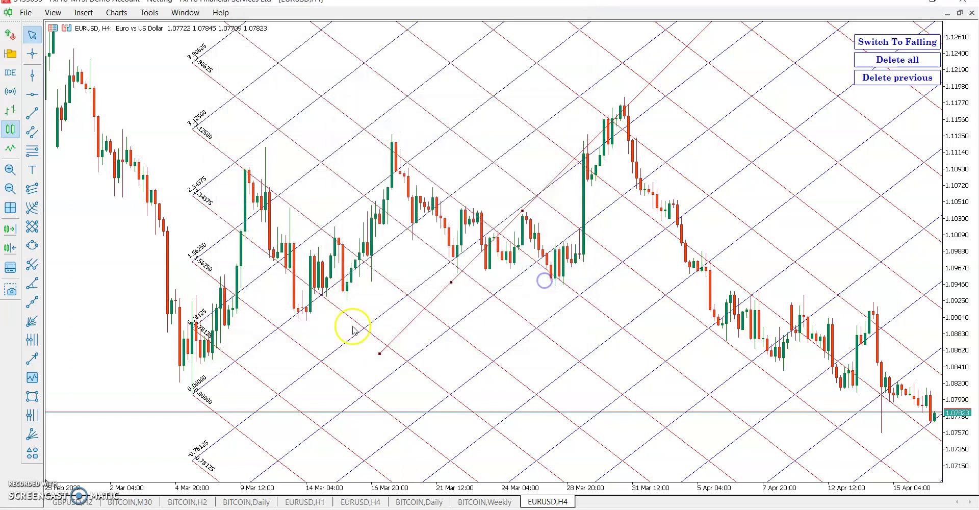
Clear existing grids and draw one fresh grid from the early-March low.
{"action": "left_click", "coordinate": [193, 351]}
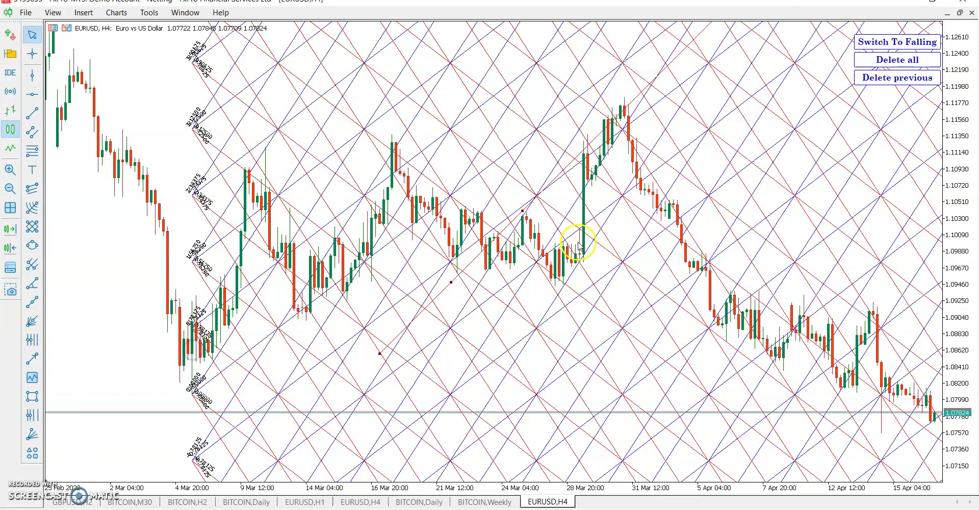
{"action": "left_click", "coordinate": [878, 61]}
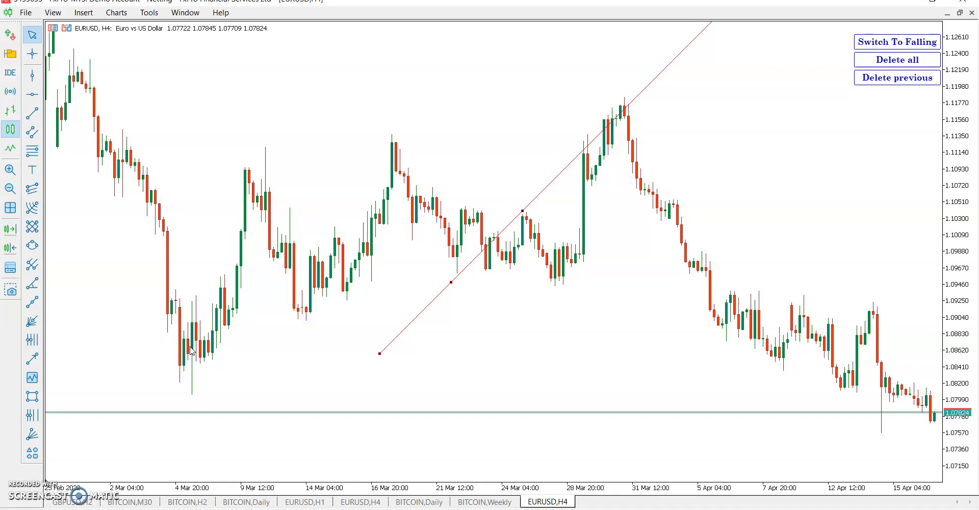
{"action": "left_click", "coordinate": [193, 360]}
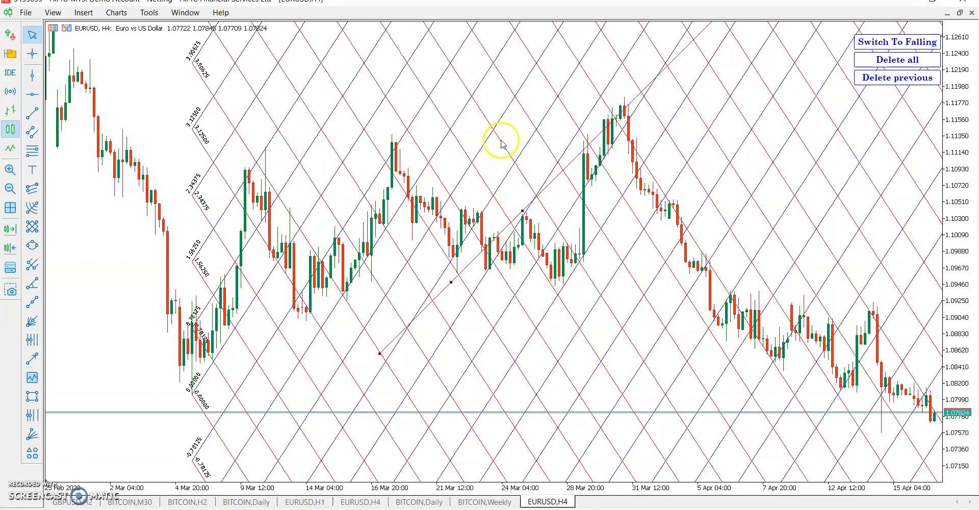
Set the Gann indicator's Scale to 0.0006 and apply it.
{"action": "right_click", "coordinate": [408, 148]}
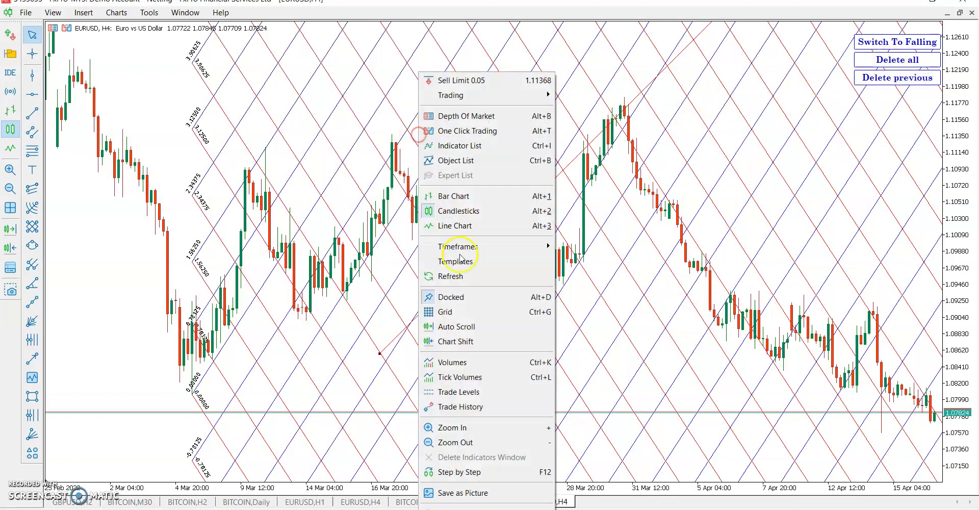
{"action": "left_click", "coordinate": [451, 142]}
{"action": "double_click", "coordinate": [437, 145]}
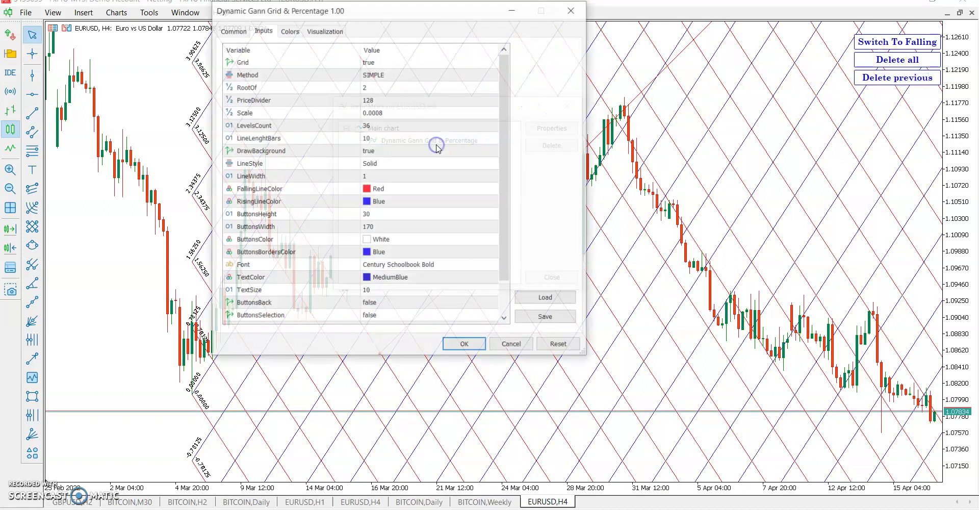
{"action": "left_click", "coordinate": [393, 112]}
{"action": "left_click", "coordinate": [391, 113]}
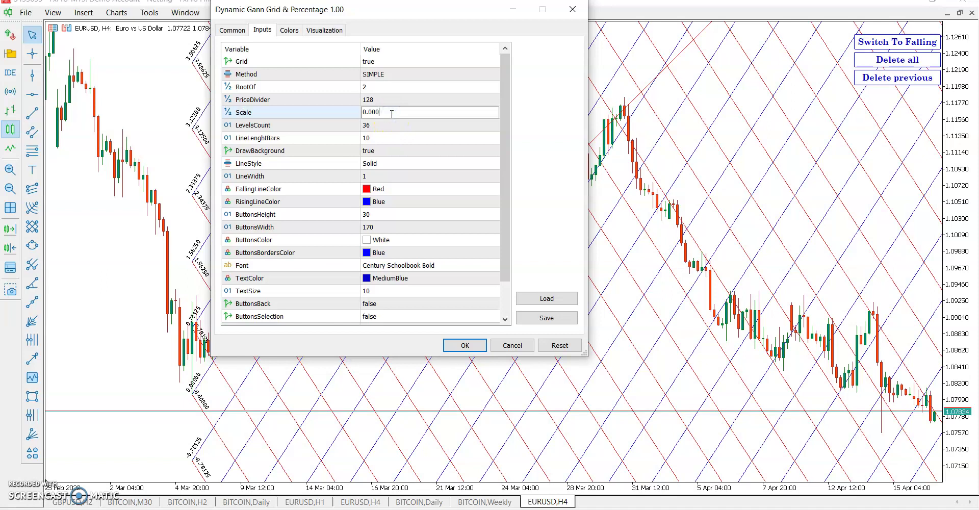
{"action": "left_click", "coordinate": [465, 346]}
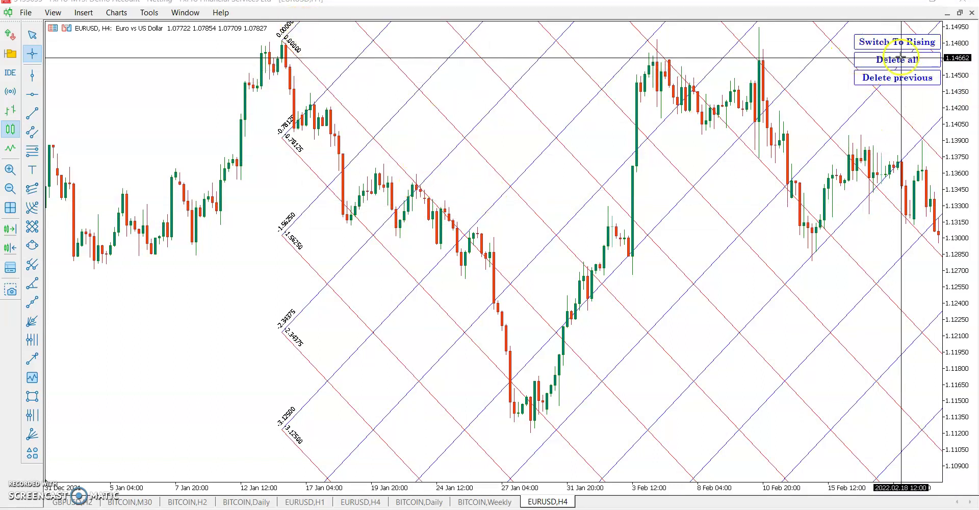
Delete the previous grids, draw a falling grid from the mid-January high, measure it, then clear all grids.
{"action": "left_click", "coordinate": [898, 77]}
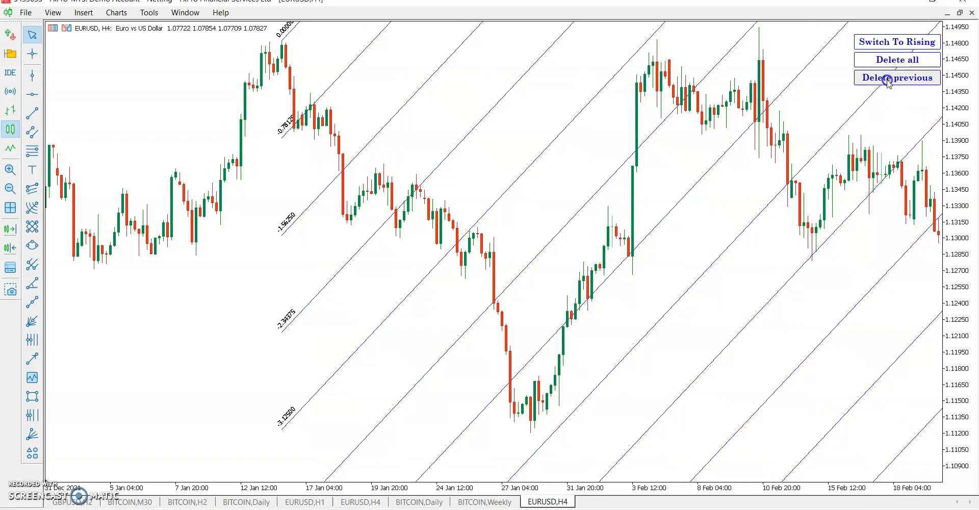
{"action": "left_click", "coordinate": [888, 79]}
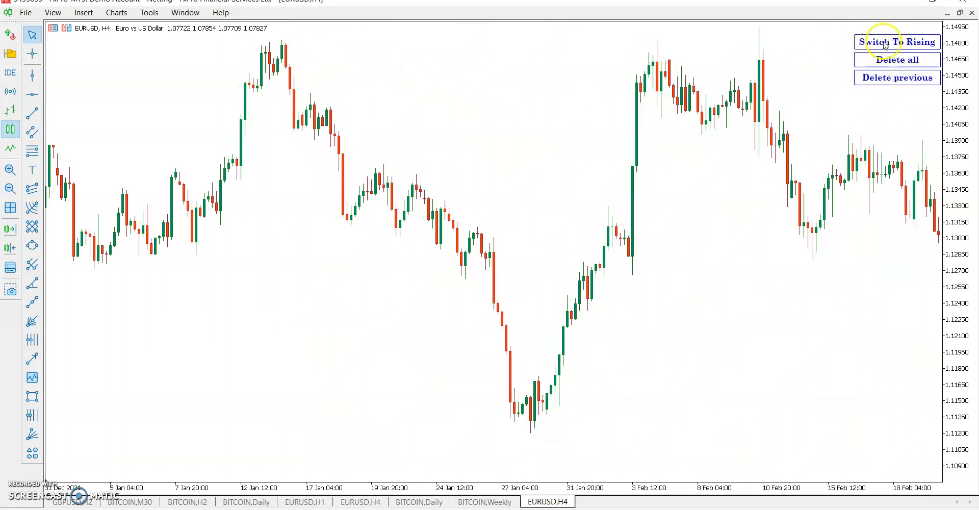
{"action": "left_click", "coordinate": [283, 51]}
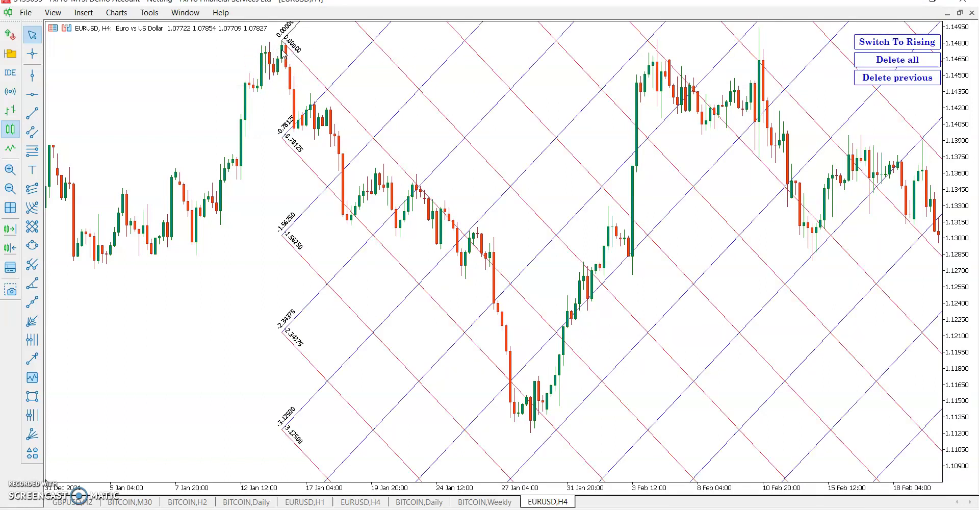
{"action": "middle_click", "coordinate": [337, 149]}
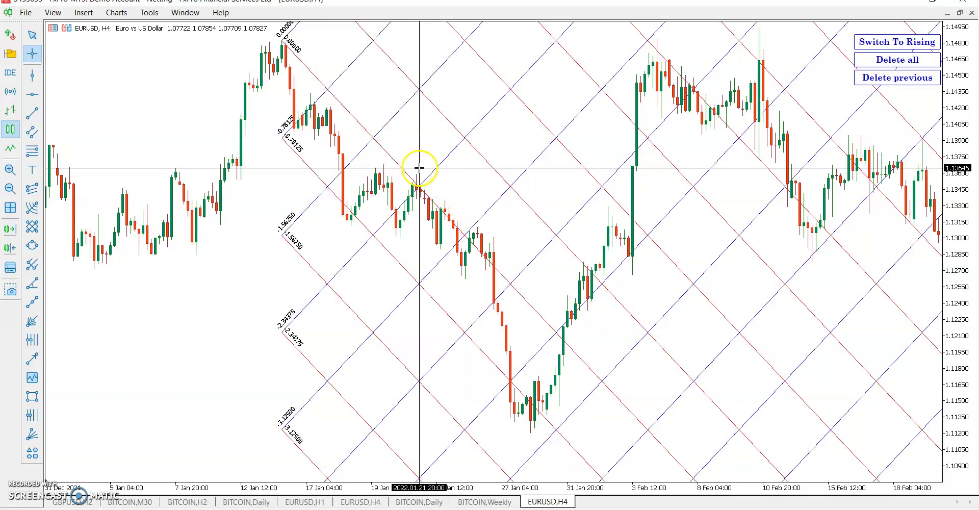
{"action": "left_click_drag", "start_coordinate": [463, 235], "coordinate": [507, 291]}
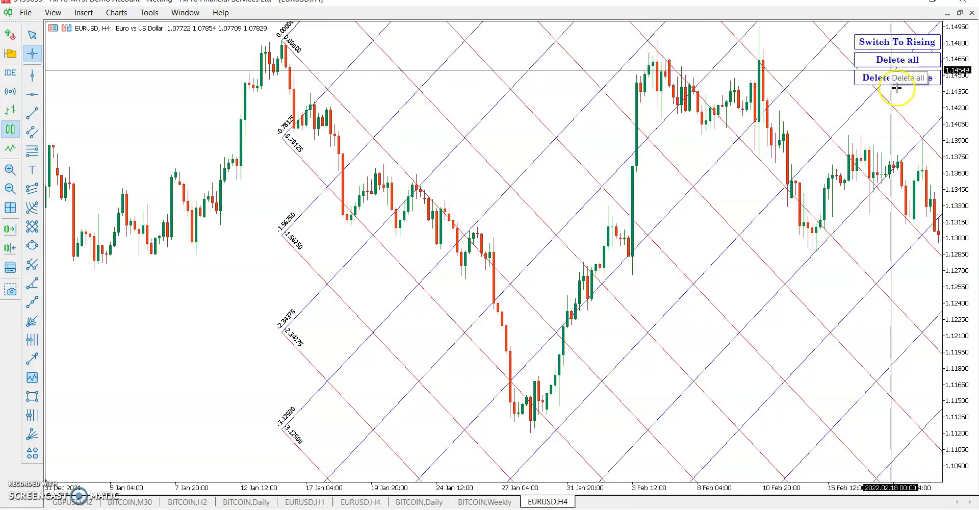
{"action": "left_click", "coordinate": [881, 59]}
{"action": "left_click", "coordinate": [760, 54]}
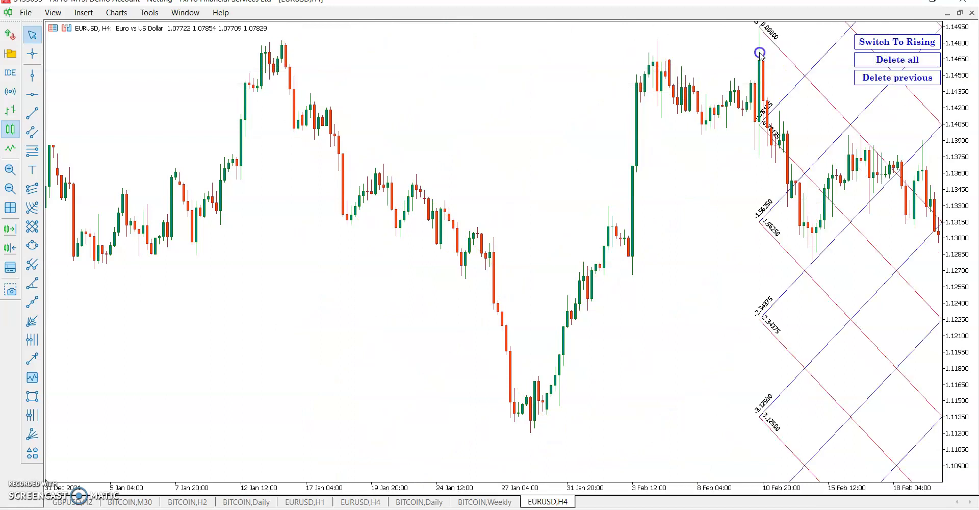
{"action": "scroll", "coordinate": [714, 240], "scroll_direction": "down", "scroll_amount": 5}
{"action": "middle_click", "coordinate": [598, 233]}
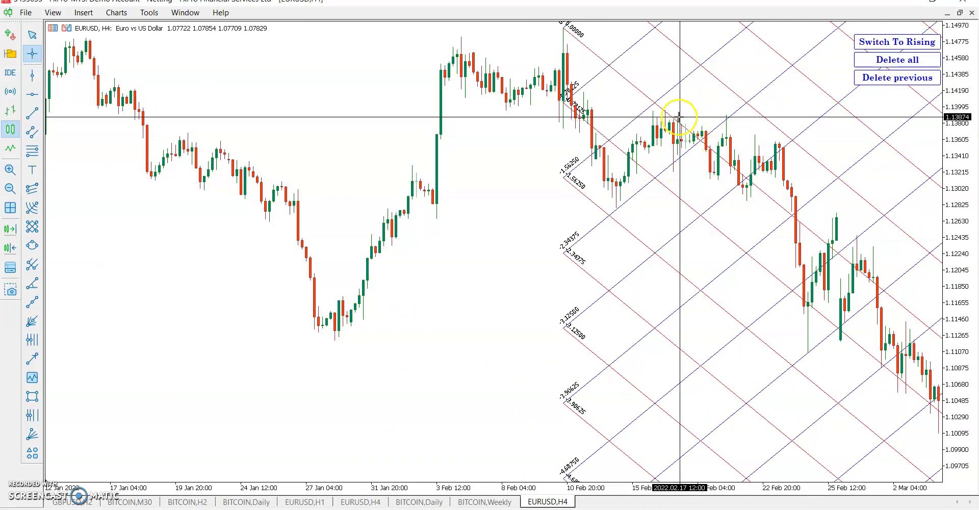
{"action": "left_click_drag", "start_coordinate": [661, 104], "coordinate": [666, 153]}
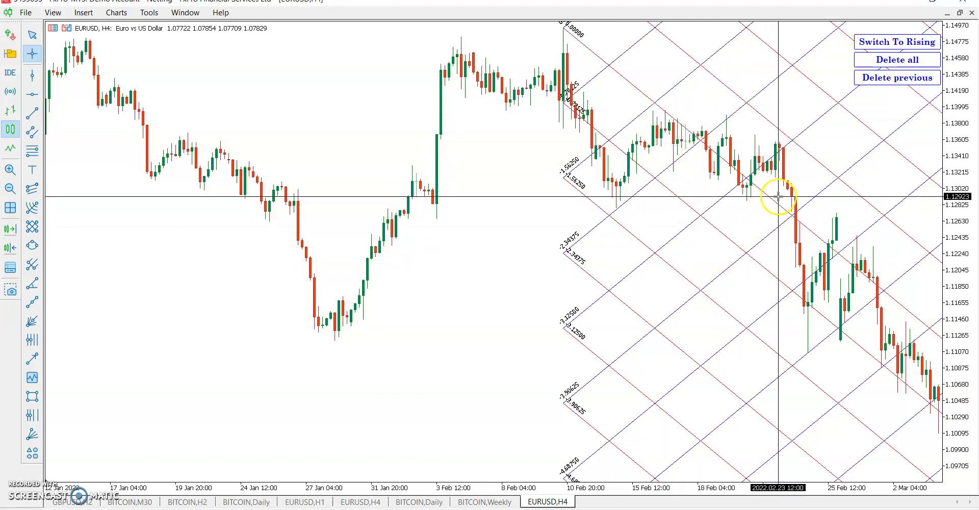
{"action": "scroll", "coordinate": [857, 305], "scroll_direction": "down", "scroll_amount": 10}
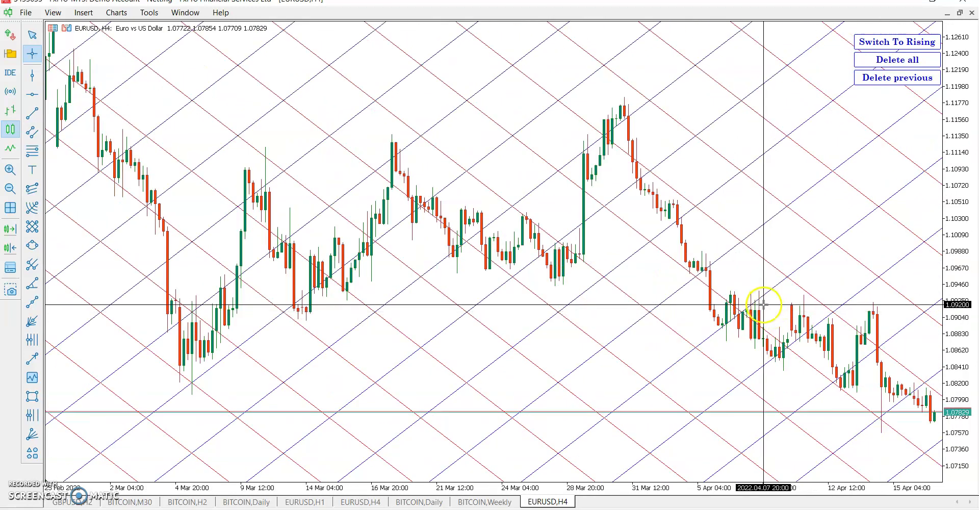
{"action": "scroll", "coordinate": [888, 116], "scroll_direction": "up", "scroll_amount": 10}
{"action": "left_click", "coordinate": [883, 60]}
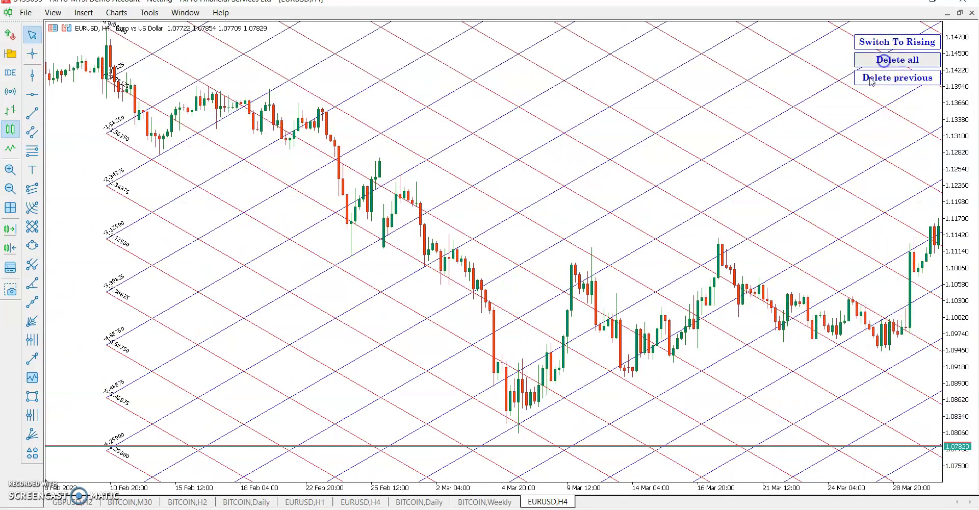
{"action": "scroll", "coordinate": [514, 192], "scroll_direction": "up", "scroll_amount": 10}
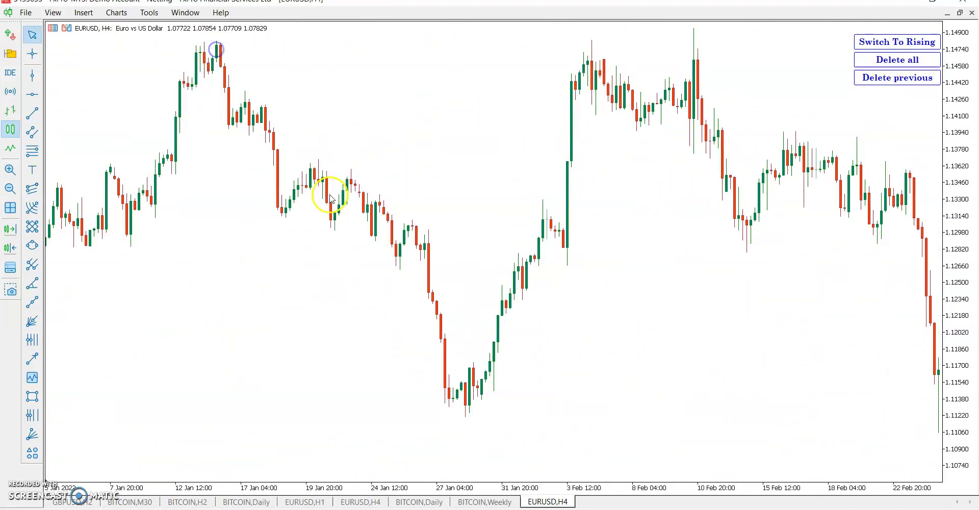
Anchor a new grid at the mid-January high, labelled 0.78125 to 3.125, and inspect it with the crosshair.
{"action": "left_click", "coordinate": [216, 50]}
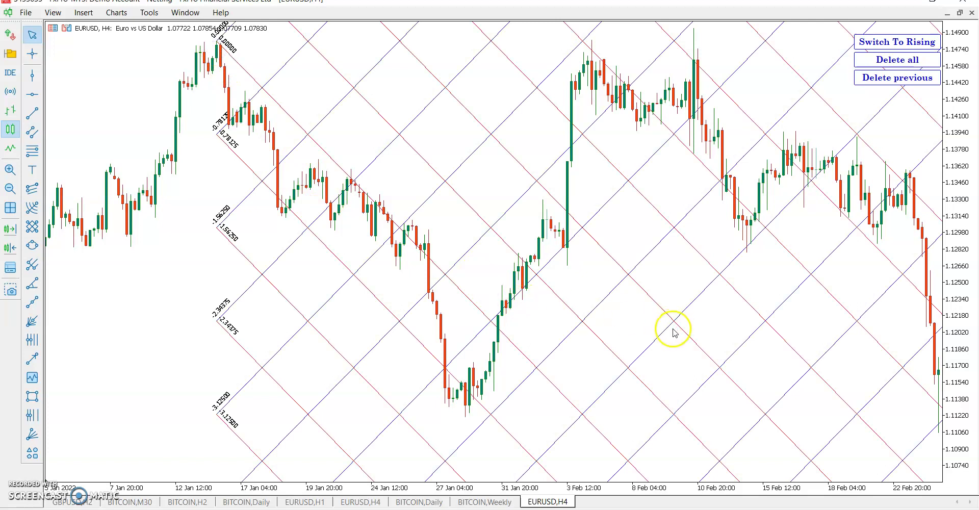
{"action": "scroll", "coordinate": [673, 333], "scroll_direction": "down", "scroll_amount": 4}
{"action": "scroll", "coordinate": [612, 259], "scroll_direction": "down", "scroll_amount": 3}
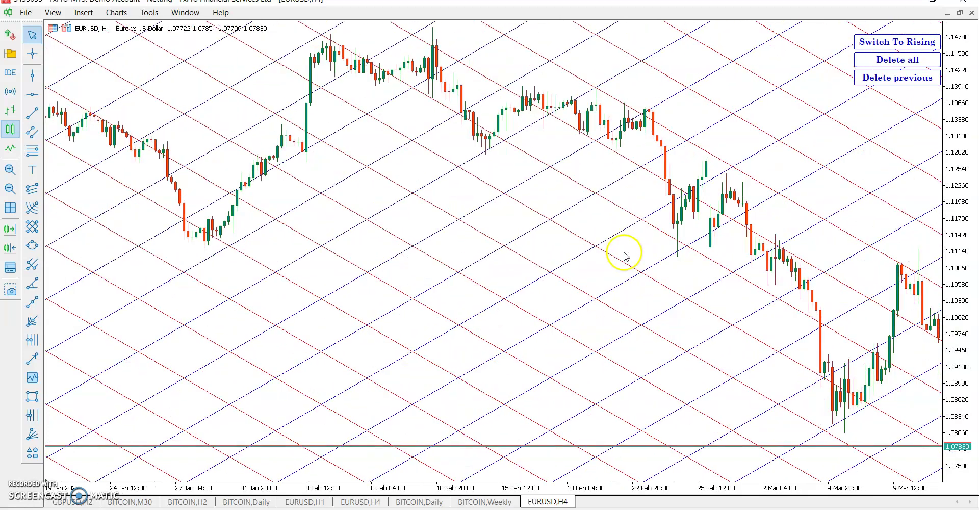
{"action": "scroll", "coordinate": [613, 248], "scroll_direction": "down", "scroll_amount": 3}
{"action": "middle_click", "coordinate": [586, 113]}
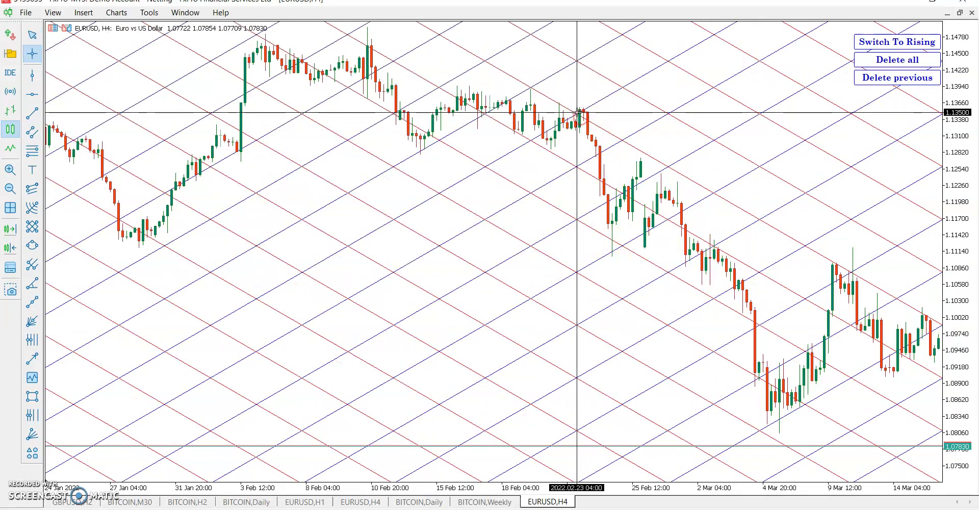
{"action": "scroll", "coordinate": [662, 250], "scroll_direction": "down", "scroll_amount": 6}
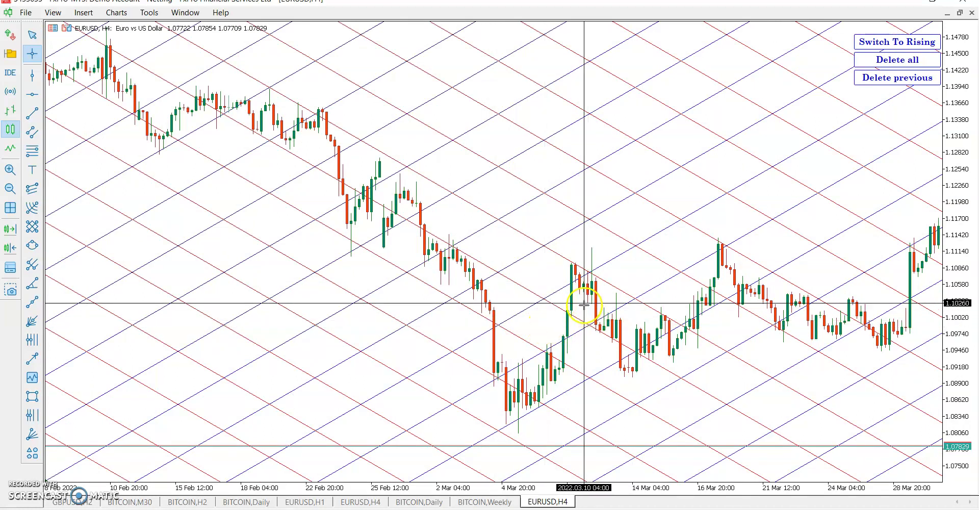
{"action": "scroll", "coordinate": [658, 280], "scroll_direction": "down", "scroll_amount": 5}
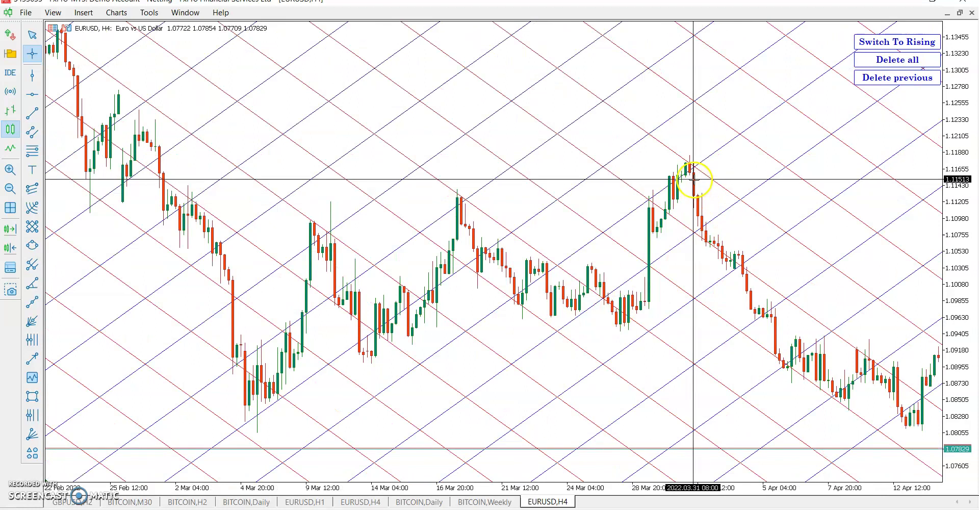
{"action": "scroll", "coordinate": [785, 364], "scroll_direction": "down", "scroll_amount": 2}
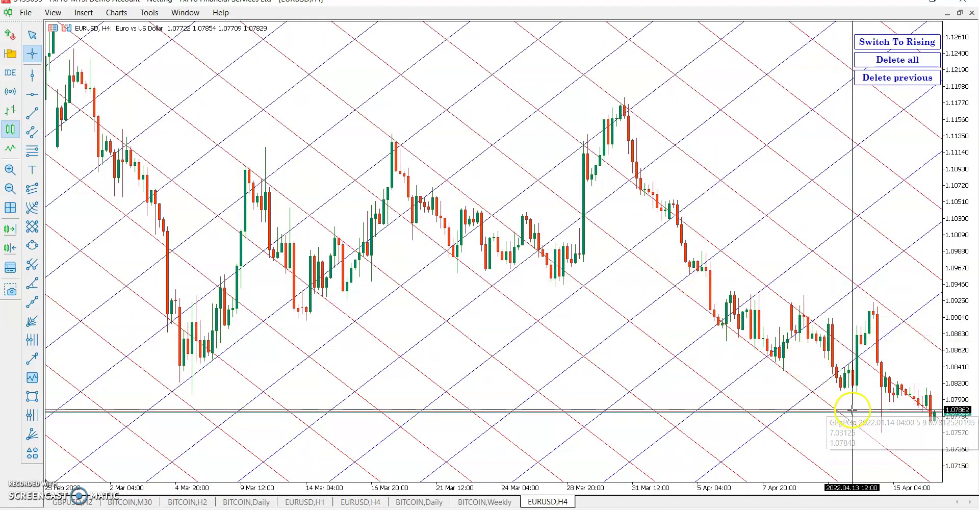
Scroll the chart back to bring the falling grid's January origin into view.
{"action": "scroll", "coordinate": [582, 284], "scroll_direction": "up", "scroll_amount": 2}
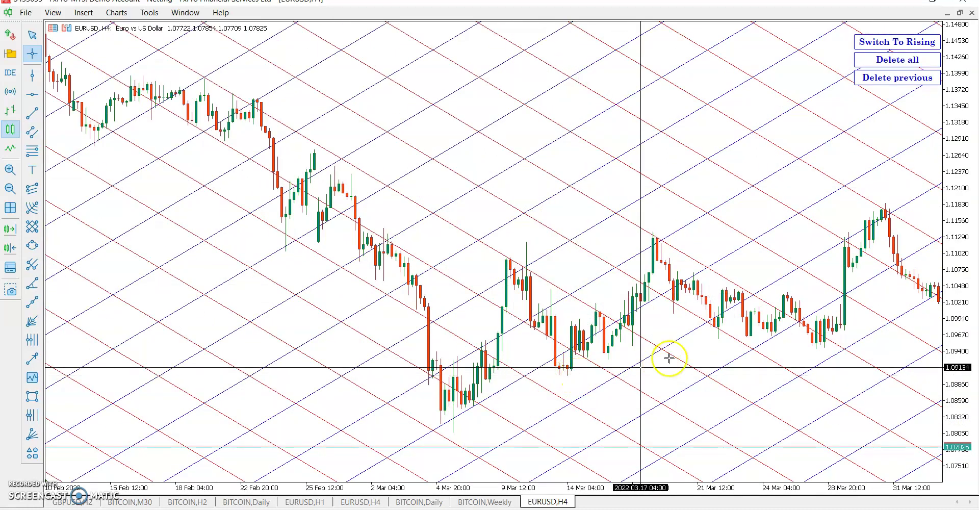
{"action": "scroll", "coordinate": [476, 394], "scroll_direction": "up", "scroll_amount": 5}
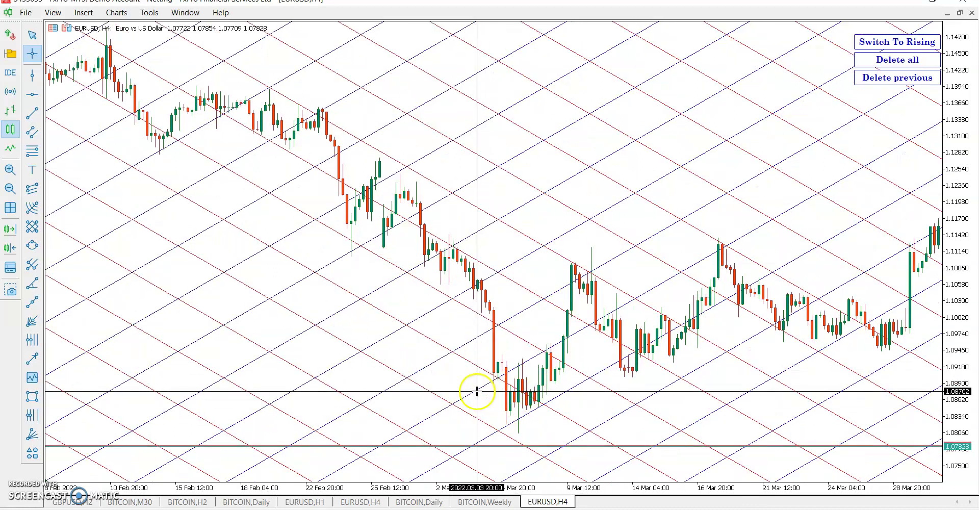
{"action": "right_click", "coordinate": [504, 147]}
{"action": "left_click", "coordinate": [410, 158]}
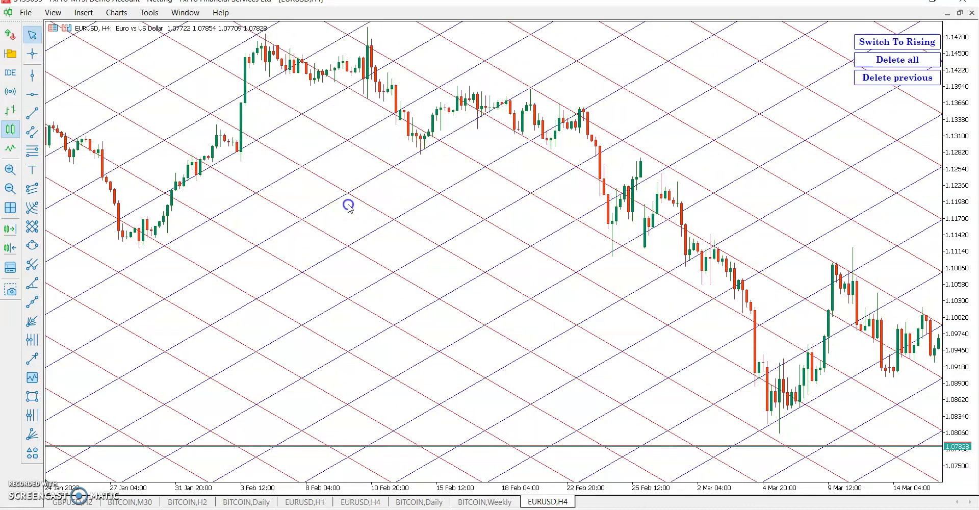
{"action": "scroll", "coordinate": [382, 208], "scroll_direction": "up", "scroll_amount": 10}
{"action": "scroll", "coordinate": [306, 300], "scroll_direction": "up", "scroll_amount": 2}
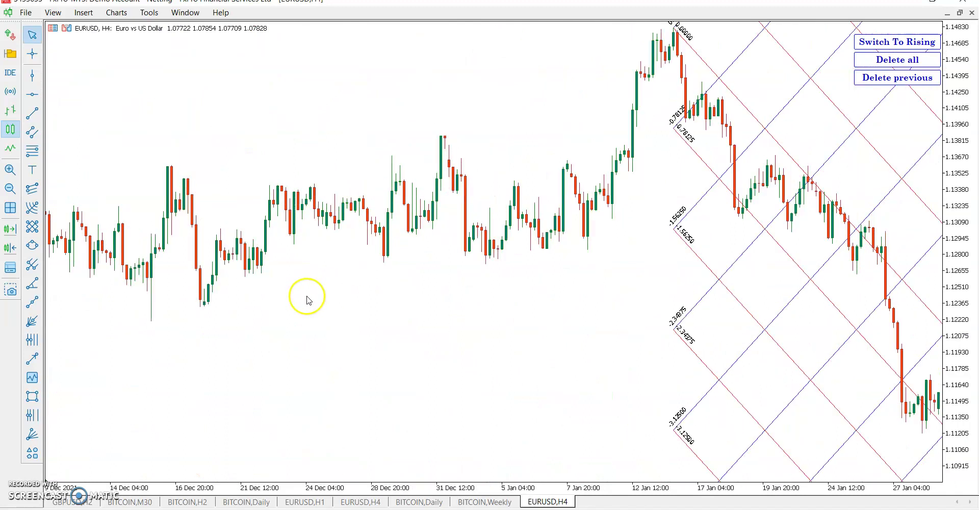
{"action": "scroll", "coordinate": [422, 273], "scroll_direction": "down", "scroll_amount": 8}
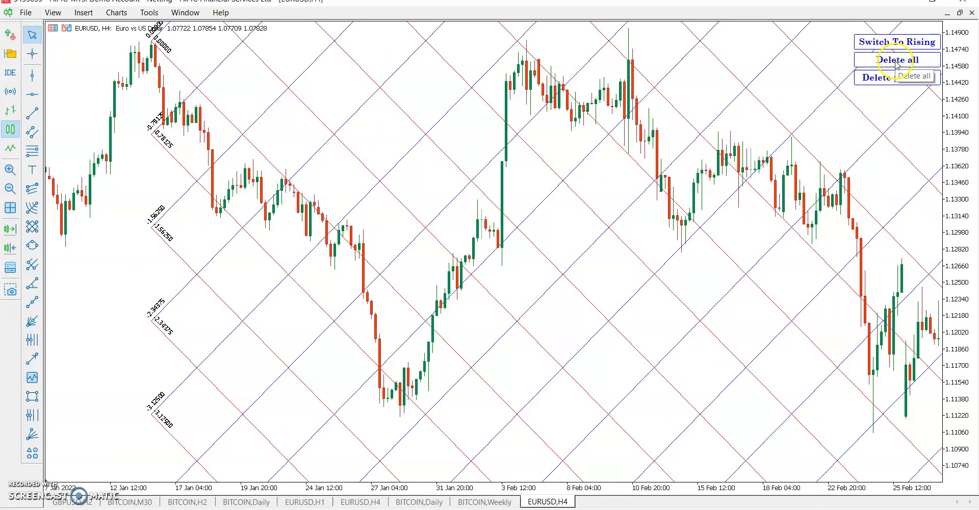
Switch the indicator to rising mode and anchor a rising Gann grid at the late-January low.
{"action": "left_click", "coordinate": [897, 60]}
{"action": "left_click", "coordinate": [888, 41]}
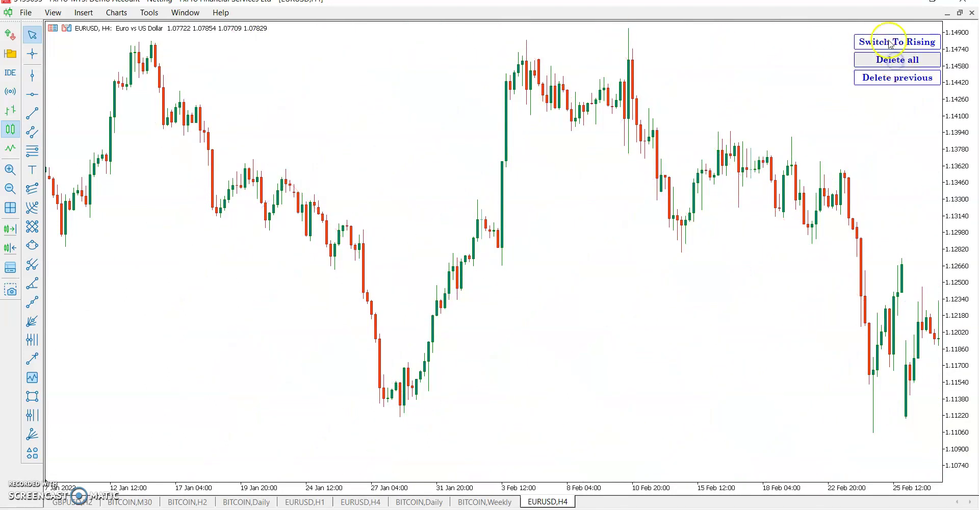
{"action": "left_click", "coordinate": [401, 406]}
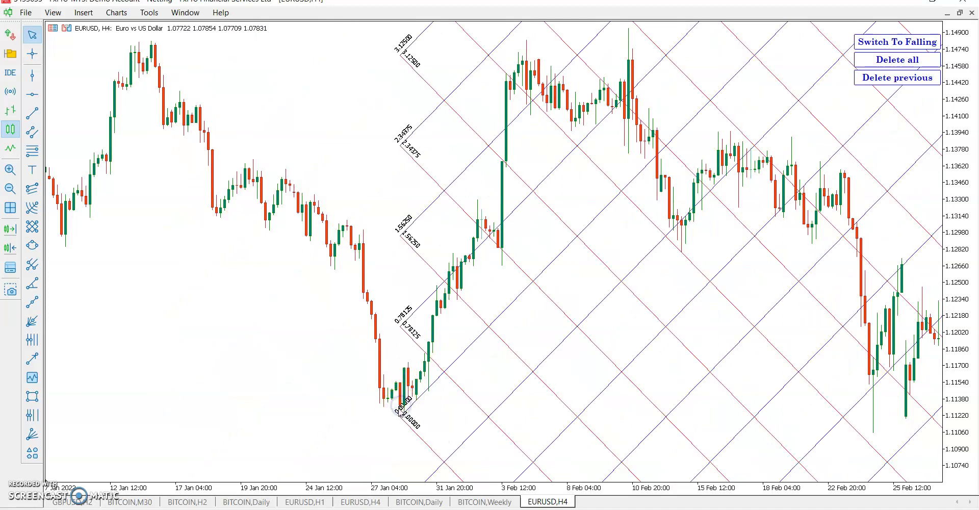
Turn on the crosshair price and date readouts and bring up the chart's context menu.
{"action": "key", "text": "ctrl+f"}
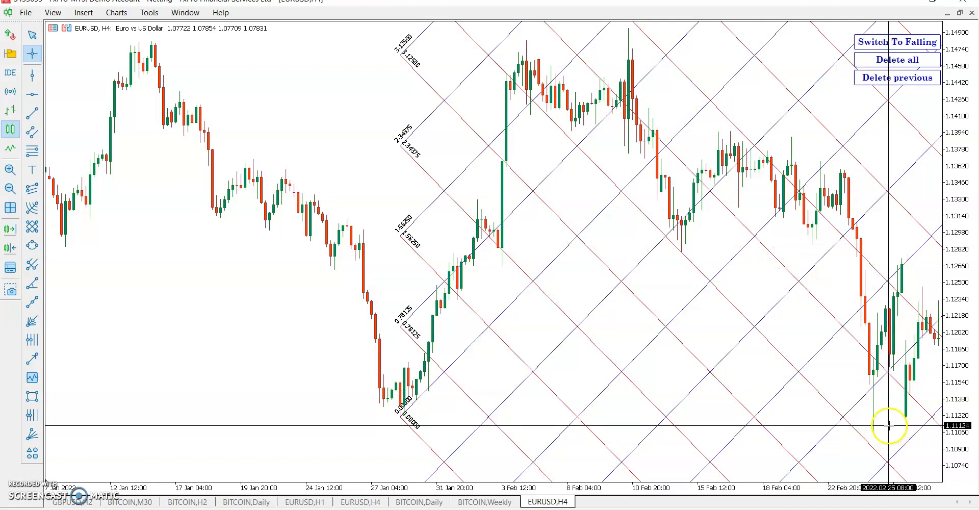
{"action": "scroll", "coordinate": [858, 390], "scroll_direction": "down", "scroll_amount": 5}
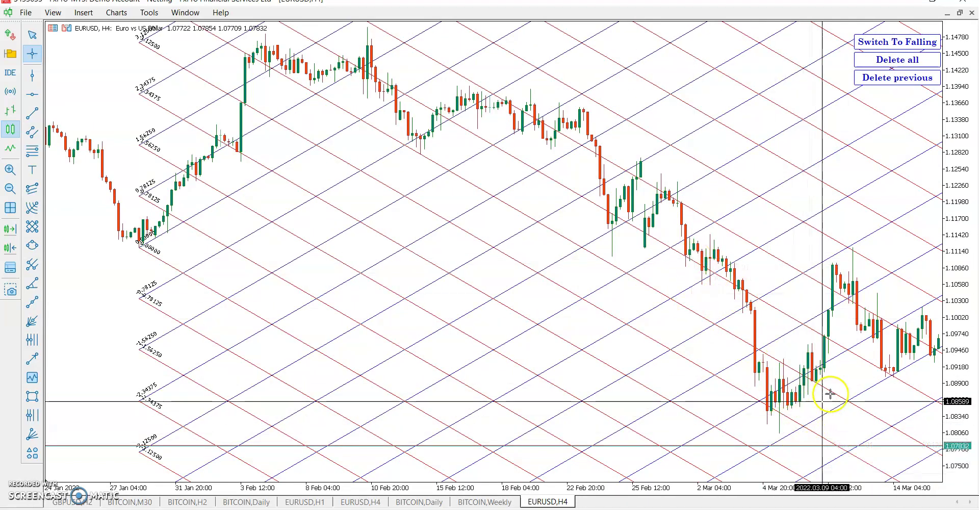
{"action": "scroll", "coordinate": [847, 296], "scroll_direction": "down", "scroll_amount": 5}
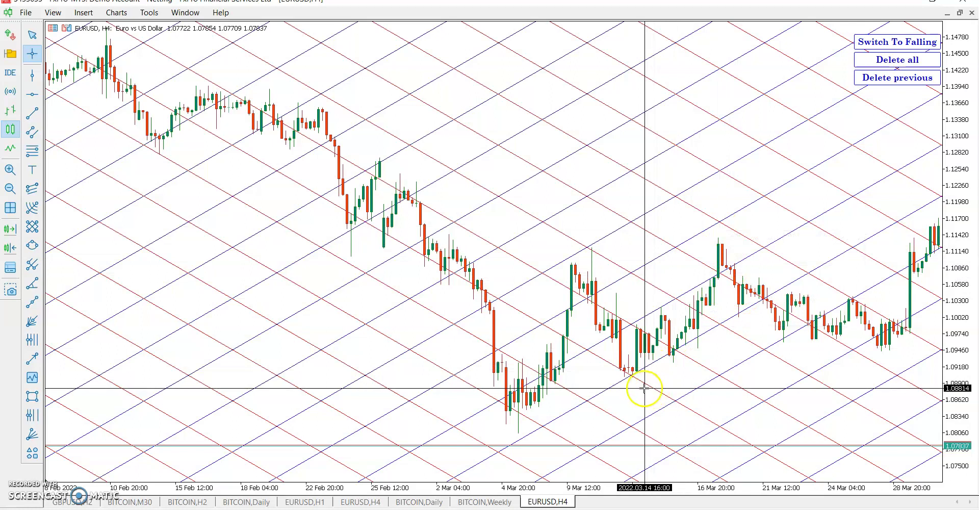
{"action": "scroll", "coordinate": [629, 346], "scroll_direction": "up", "scroll_amount": 10}
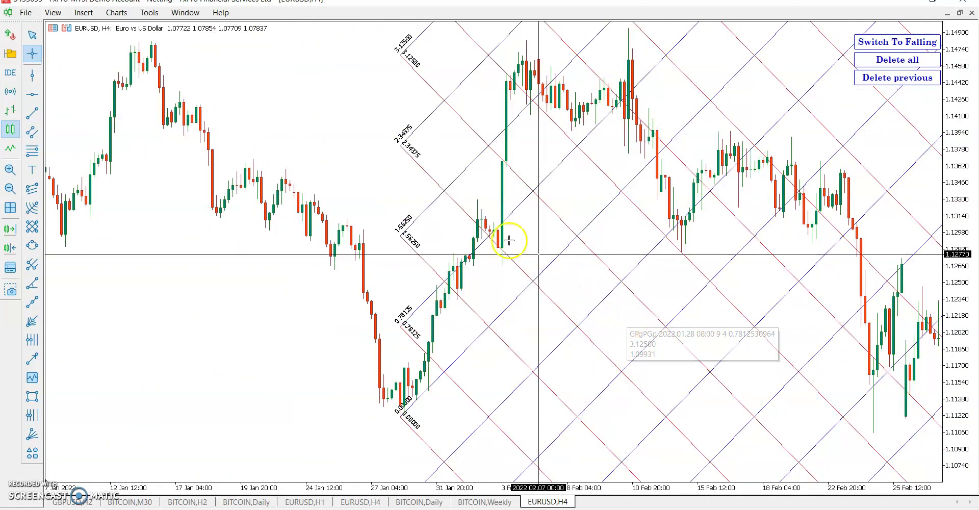
{"action": "right_click", "coordinate": [421, 198]}
Edit the Dynamic Gann Grid & Percentage Scale setting, then add percentage levels from the 28 Jan low.
{"action": "left_click", "coordinate": [448, 146]}
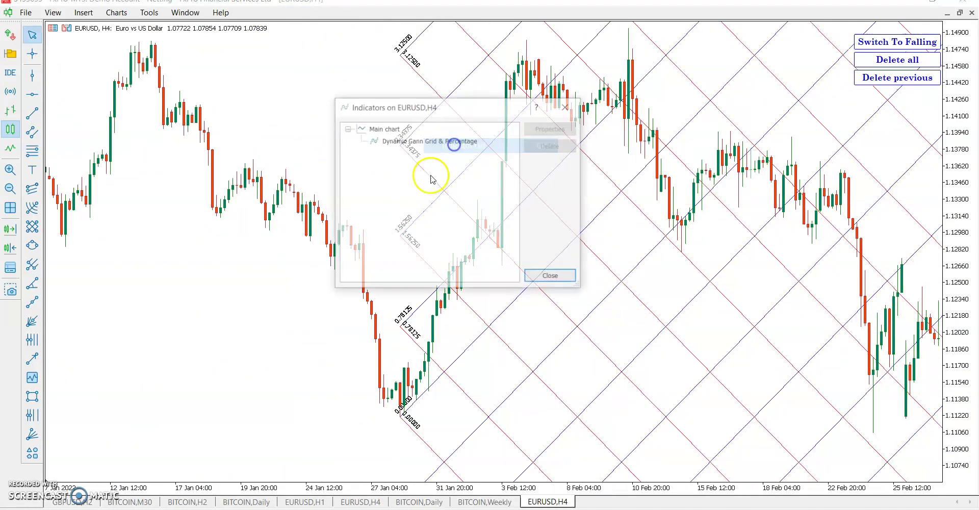
{"action": "double_click", "coordinate": [447, 140]}
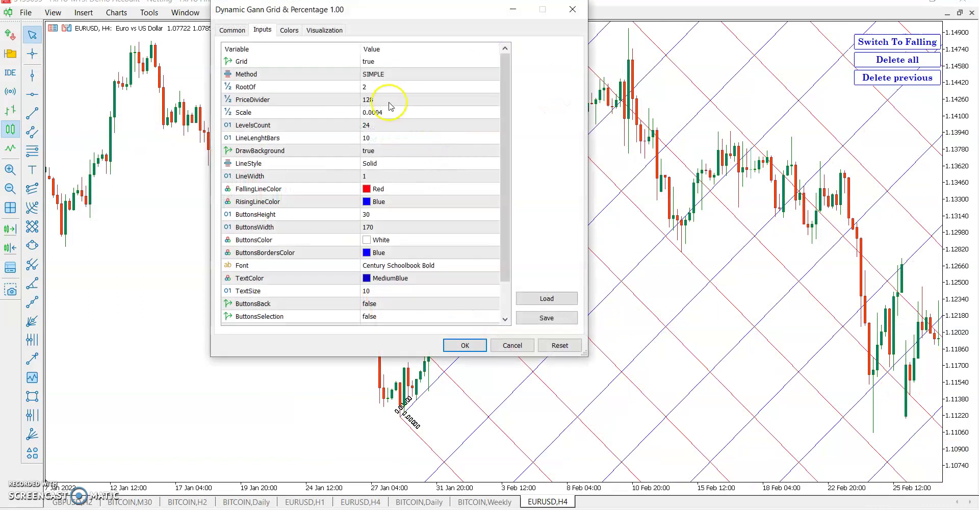
{"action": "double_click", "coordinate": [393, 111]}
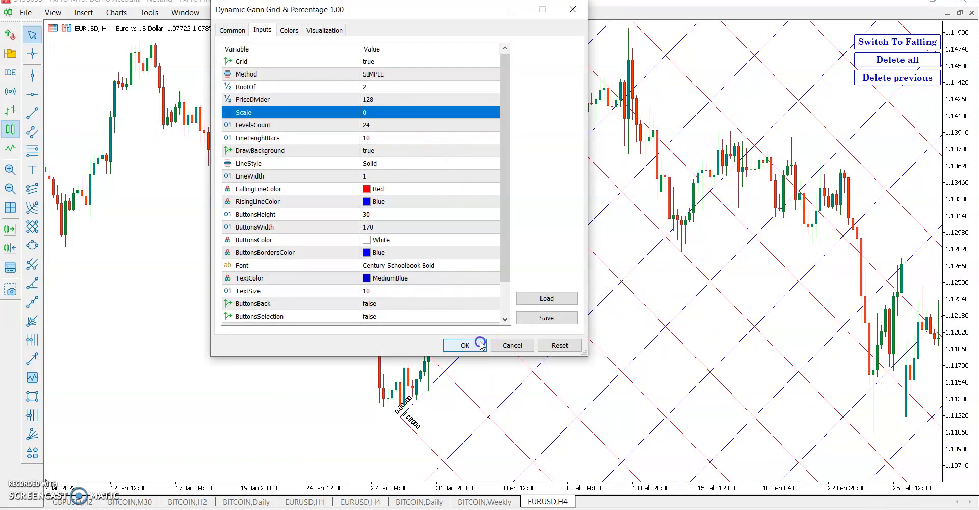
{"action": "left_click", "coordinate": [462, 345]}
{"action": "left_click", "coordinate": [550, 276]}
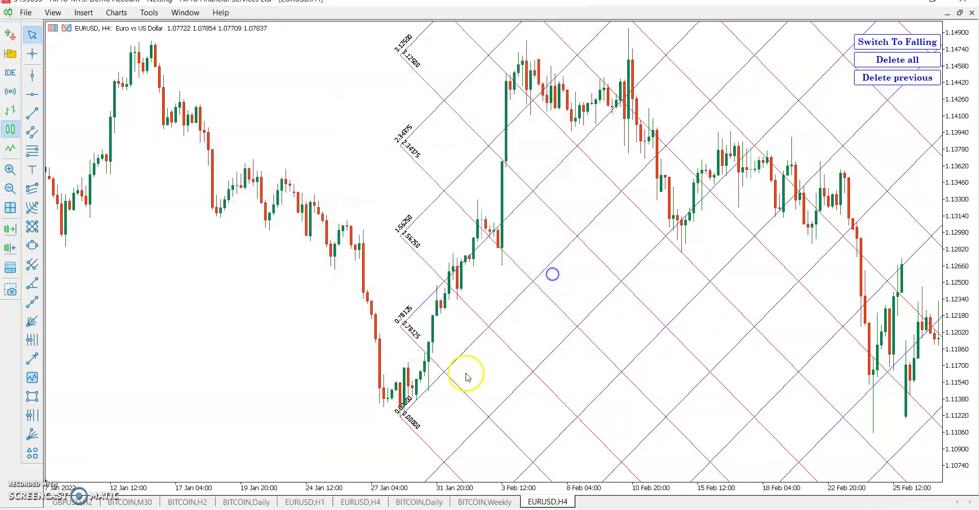
{"action": "left_click", "coordinate": [400, 406]}
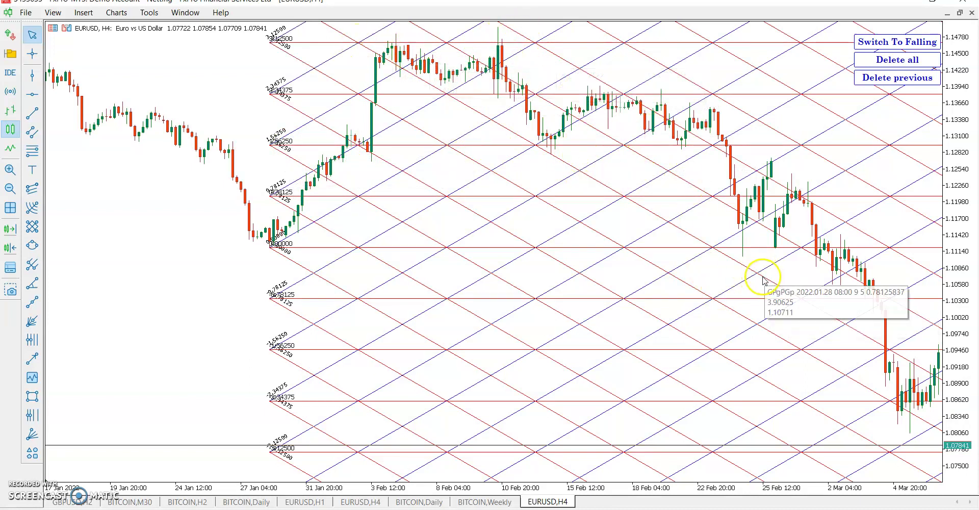
Shift the chart so the late-February to mid-April 2022 candles sit beneath the grid.
{"action": "scroll", "coordinate": [790, 275], "scroll_direction": "down", "scroll_amount": 5}
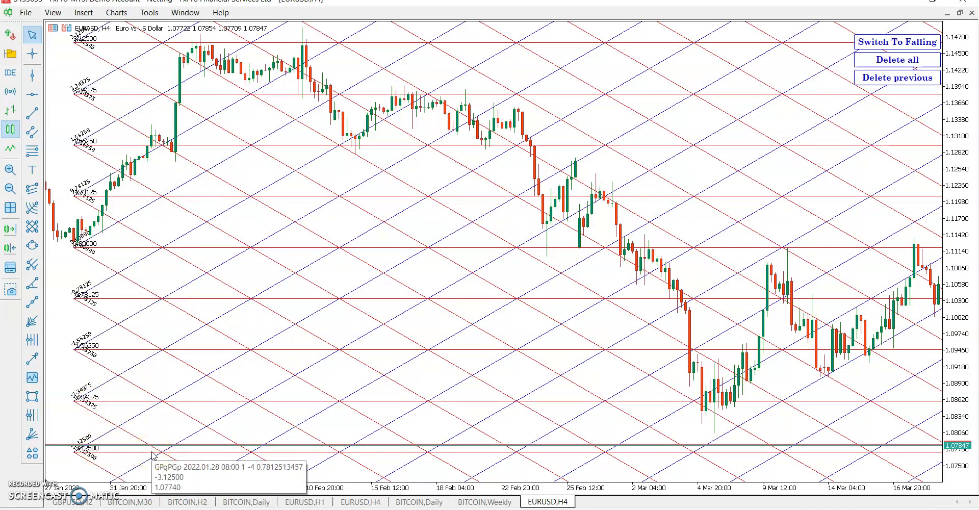
{"action": "left_click_drag", "start_coordinate": [663, 376], "coordinate": [664, 359]}
{"action": "scroll", "coordinate": [695, 295], "scroll_direction": "down", "scroll_amount": 5}
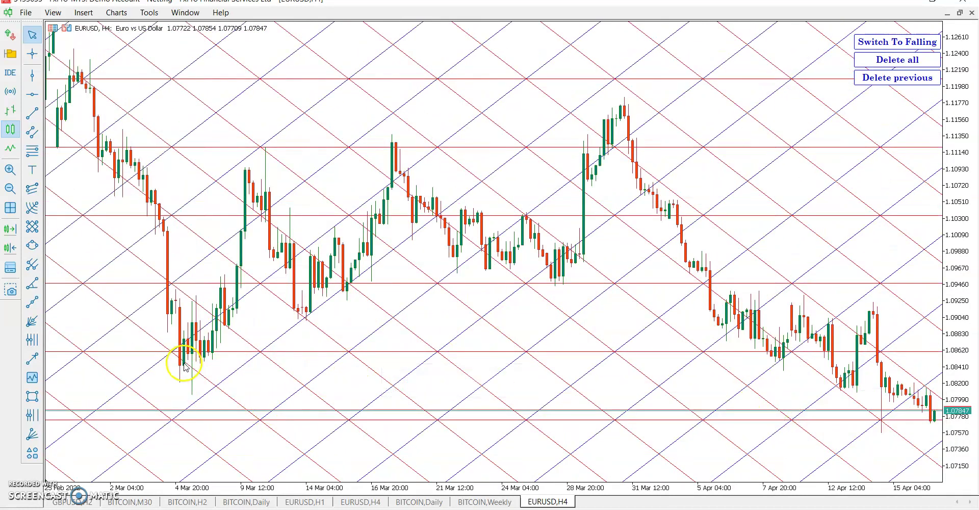
{"action": "left_click_drag", "start_coordinate": [191, 368], "coordinate": [193, 369]}
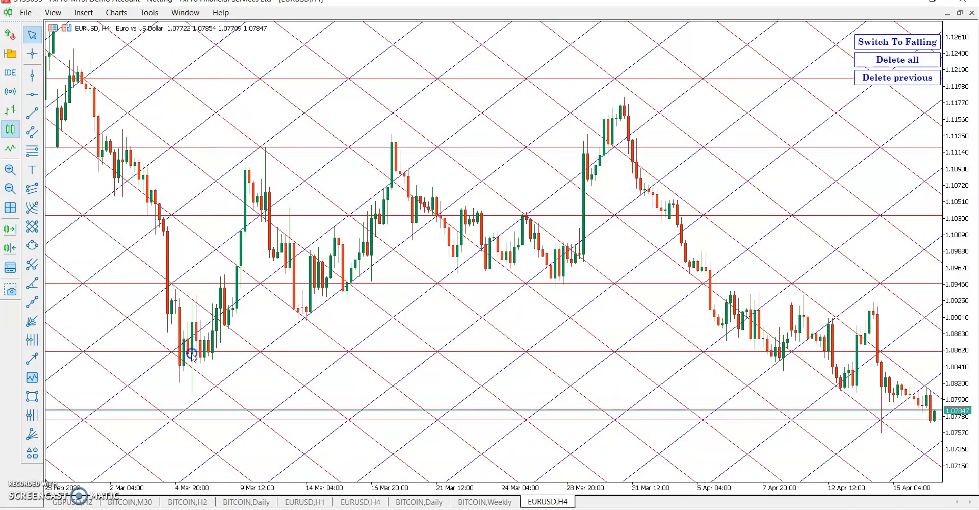
{"action": "left_click_drag", "start_coordinate": [193, 355], "coordinate": [196, 356]}
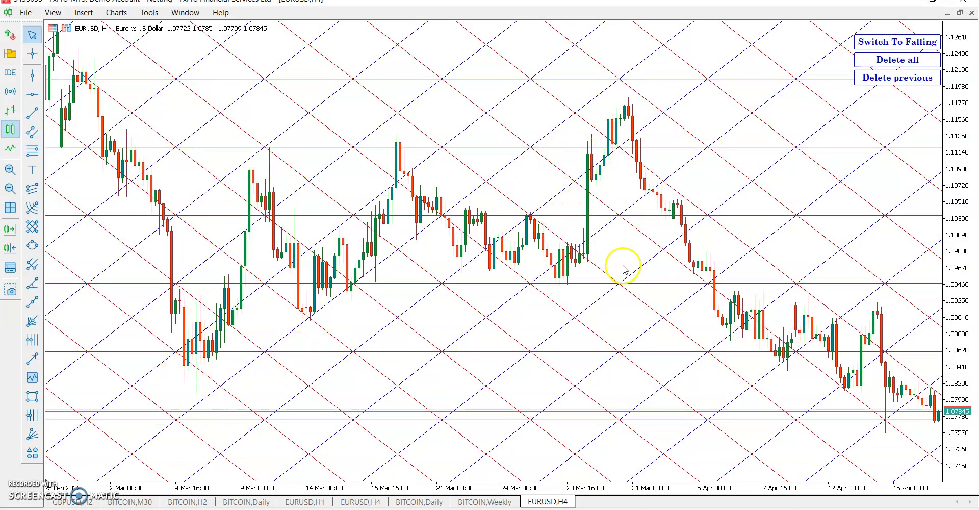
Add percentage levels from the late-March and 4 Mar lows, then show the WD Gann Percentage page in Firefox.
{"action": "left_click", "coordinate": [558, 274]}
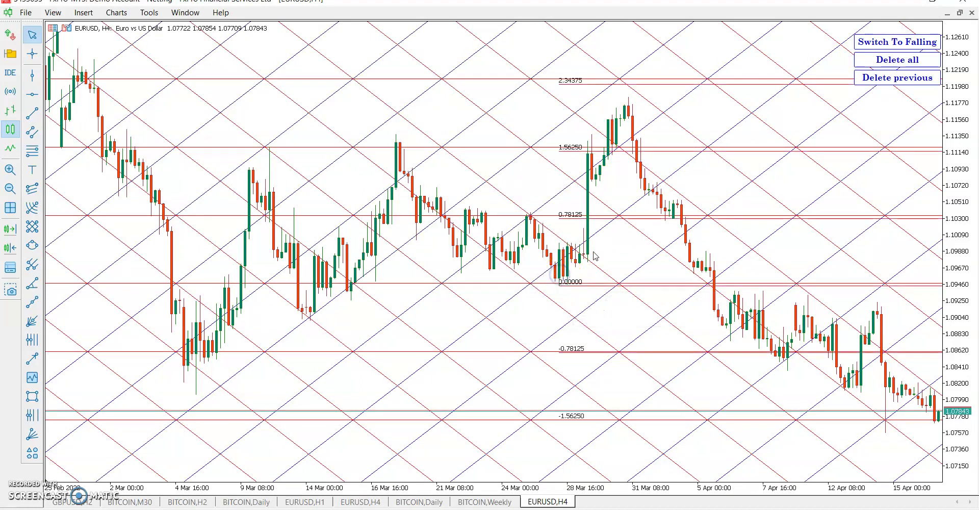
{"action": "left_click", "coordinate": [198, 347]}
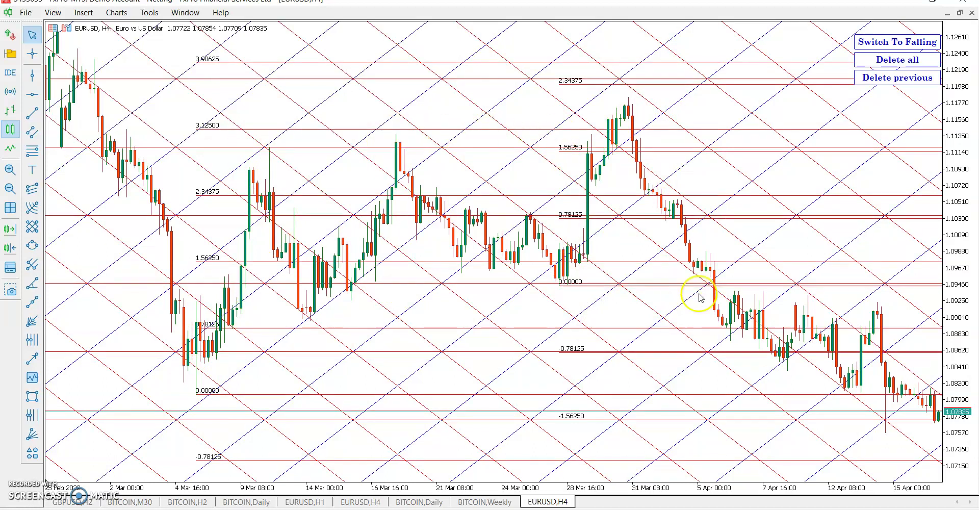
{"action": "scroll", "coordinate": [704, 375], "scroll_direction": "down", "scroll_amount": 1}
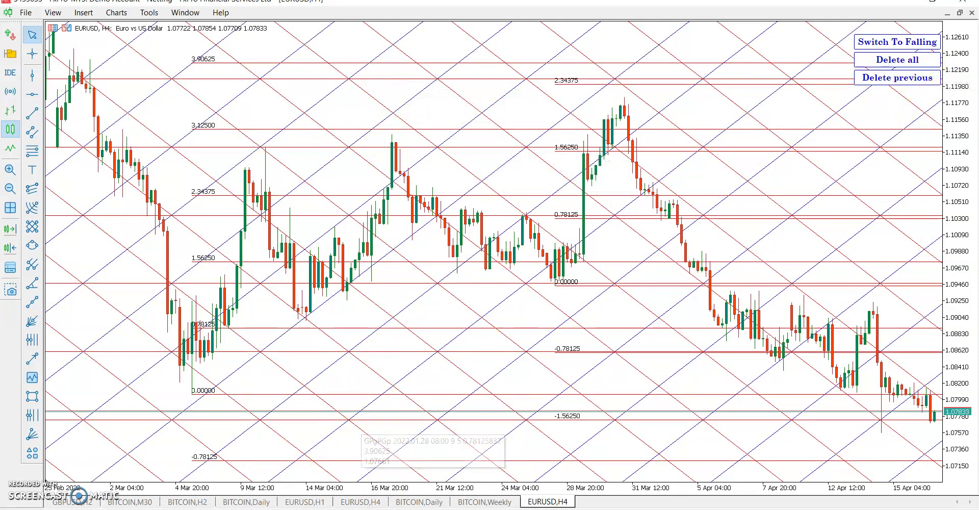
{"action": "left_click", "coordinate": [202, 444]}
{"action": "left_click", "coordinate": [204, 7]}
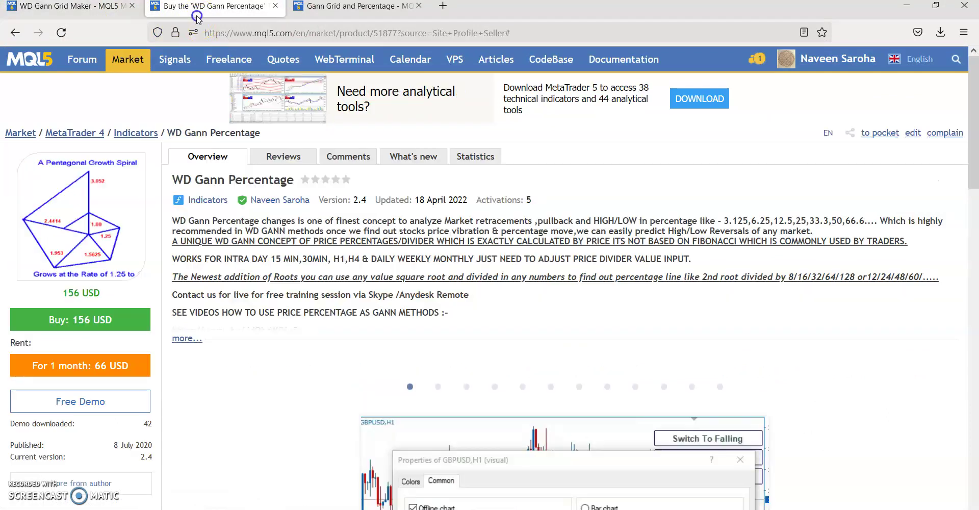
Open the WD Gann Grid Maker product's Versions section to show Dynamic_Gann_Grid.ex4 releases 1.0–2.4.
{"action": "left_click", "coordinate": [379, 7]}
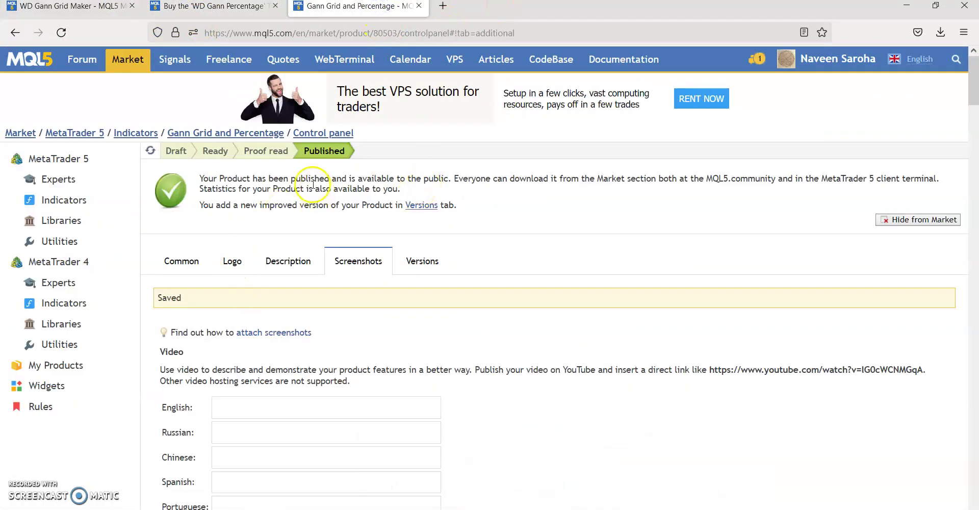
{"action": "scroll", "coordinate": [313, 184], "scroll_direction": "down", "scroll_amount": 3}
{"action": "left_click", "coordinate": [108, 8]}
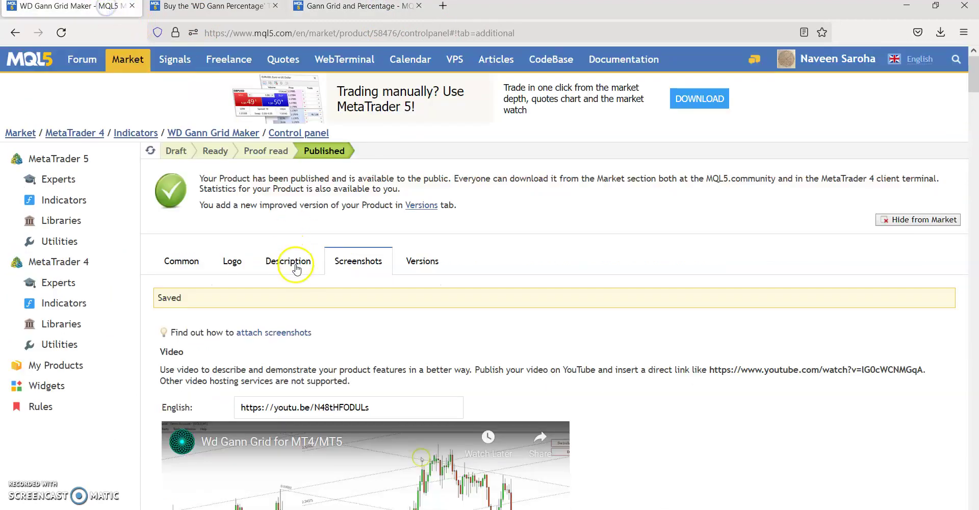
{"action": "left_click", "coordinate": [188, 259]}
{"action": "left_click", "coordinate": [442, 260]}
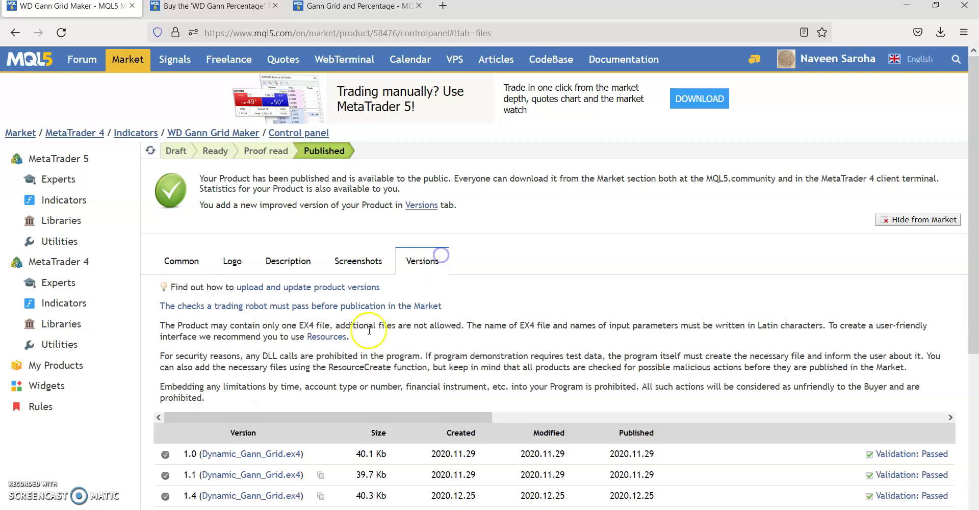
{"action": "scroll", "coordinate": [278, 334], "scroll_direction": "down", "scroll_amount": 5}
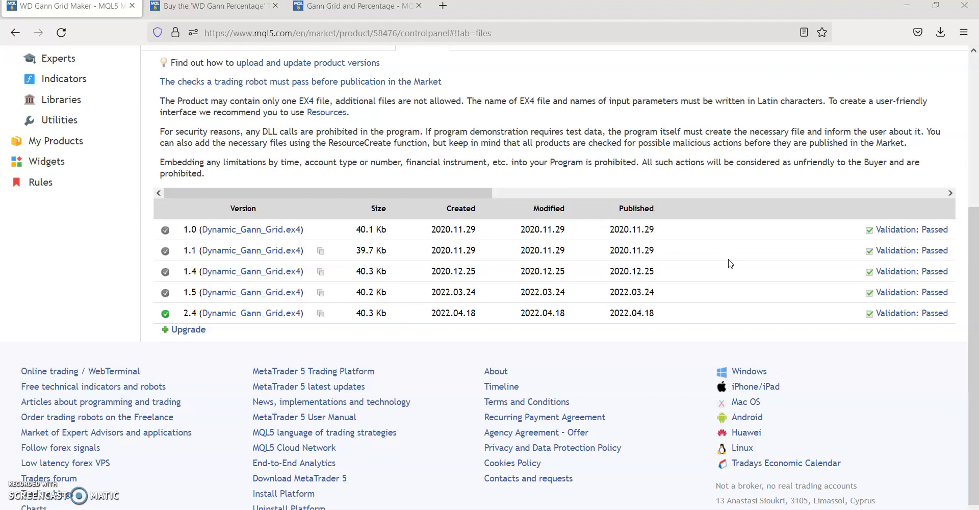
{"action": "left_click", "coordinate": [763, 263]}
{"action": "left_click", "coordinate": [605, 16]}
{"action": "left_click", "coordinate": [547, 368]}
{"action": "left_click", "coordinate": [542, 356]}
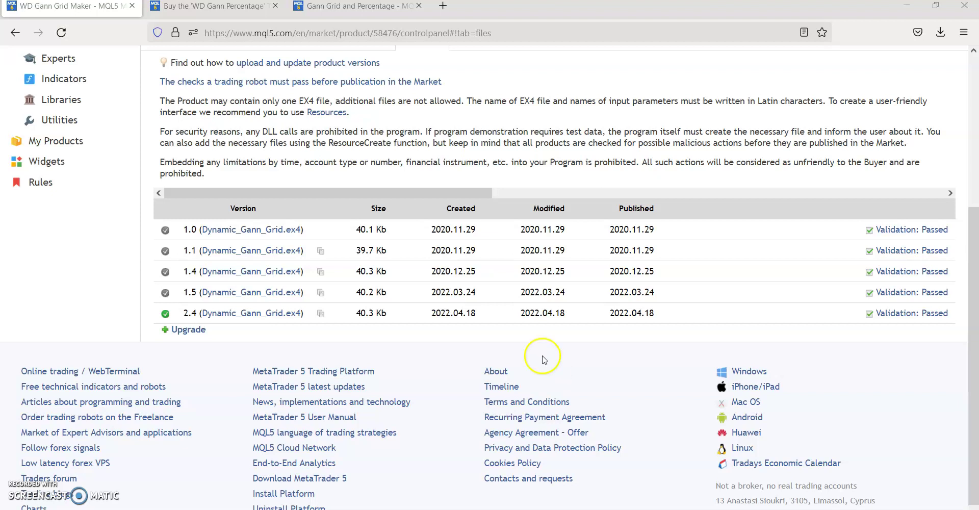